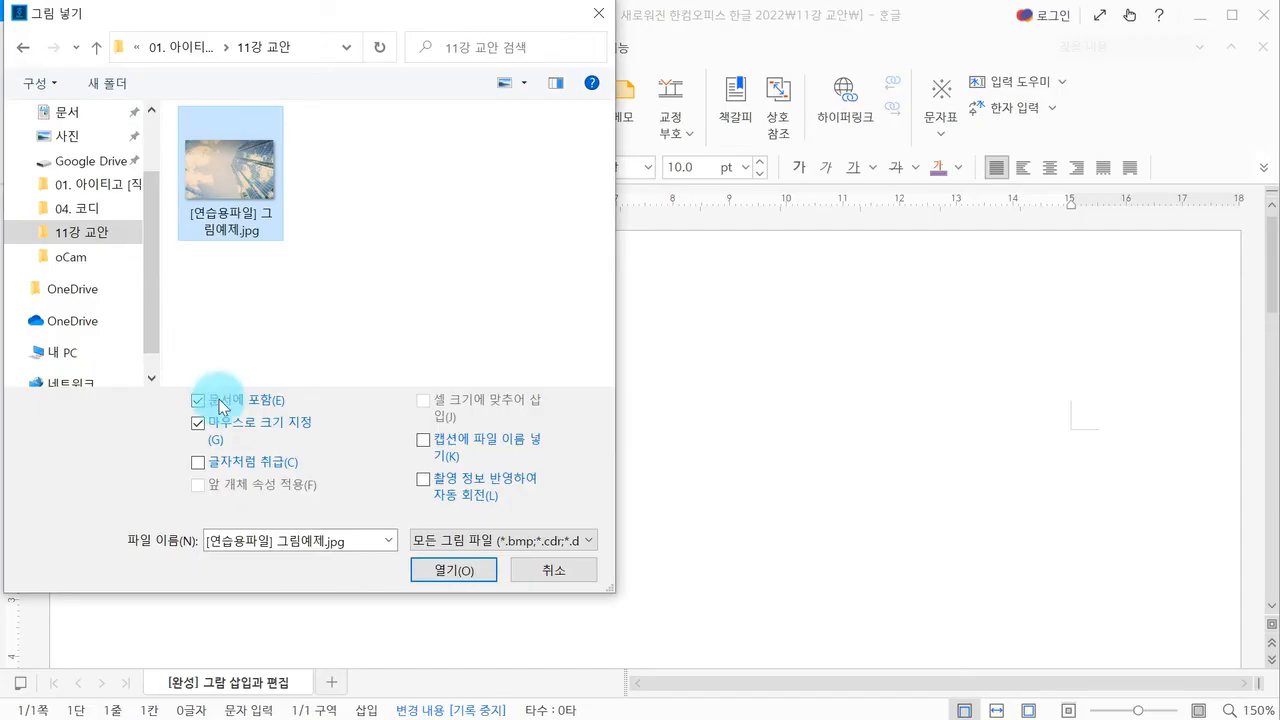
Insert the image "[연습용파일] 그림예제.jpg" embedded in the document, drawn about 53 by 35 mm from the page's upper-left text corner
{"action": "left_click", "coordinate": [222, 404]}
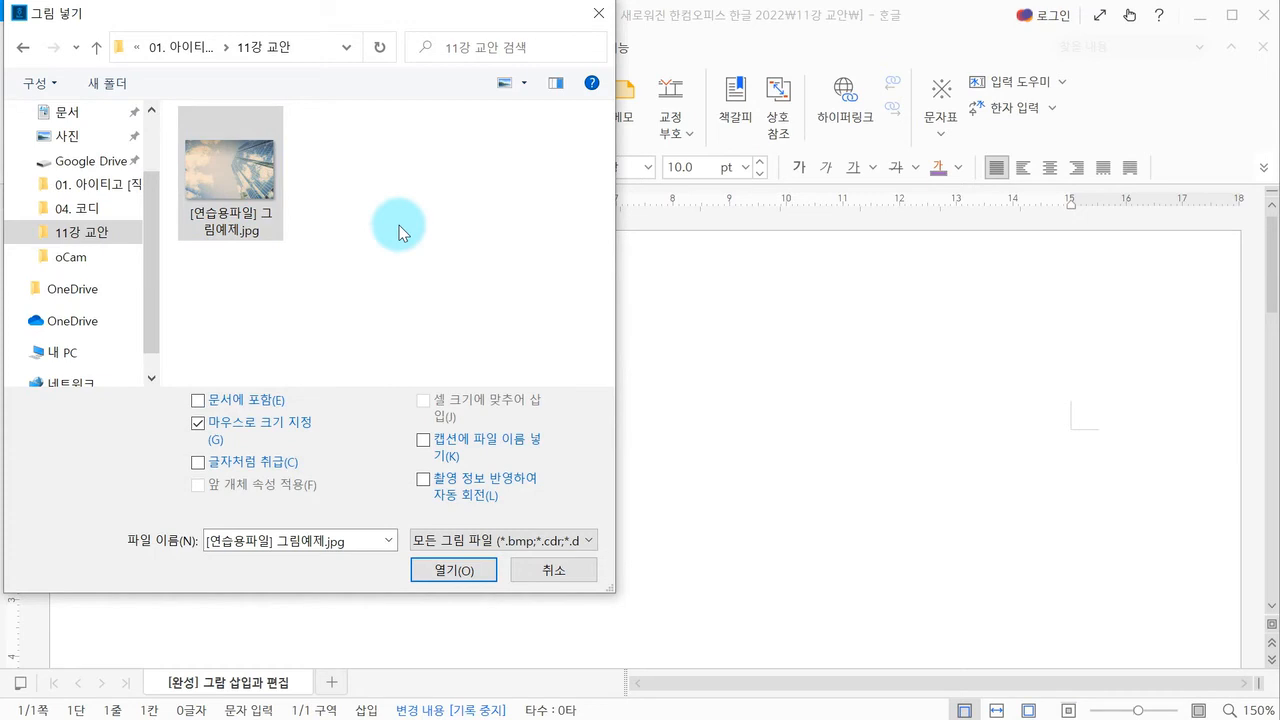
{"action": "left_click", "coordinate": [250, 401]}
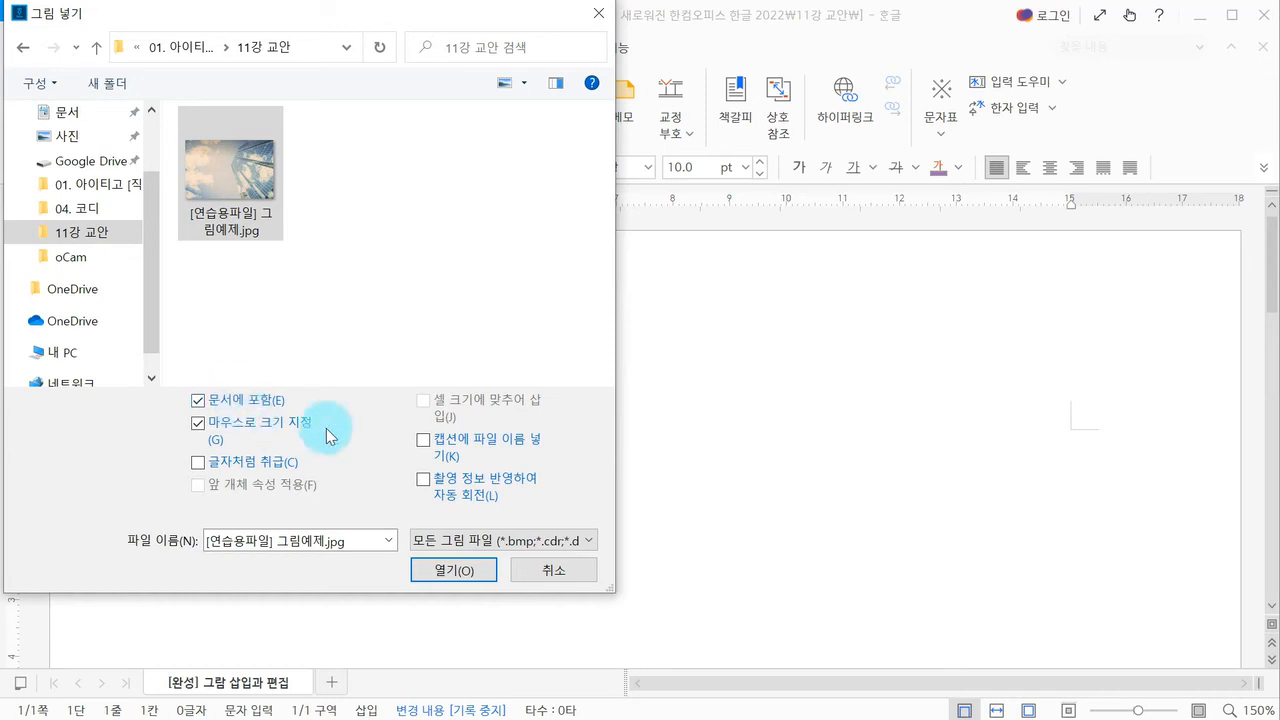
{"action": "left_click", "coordinate": [451, 571]}
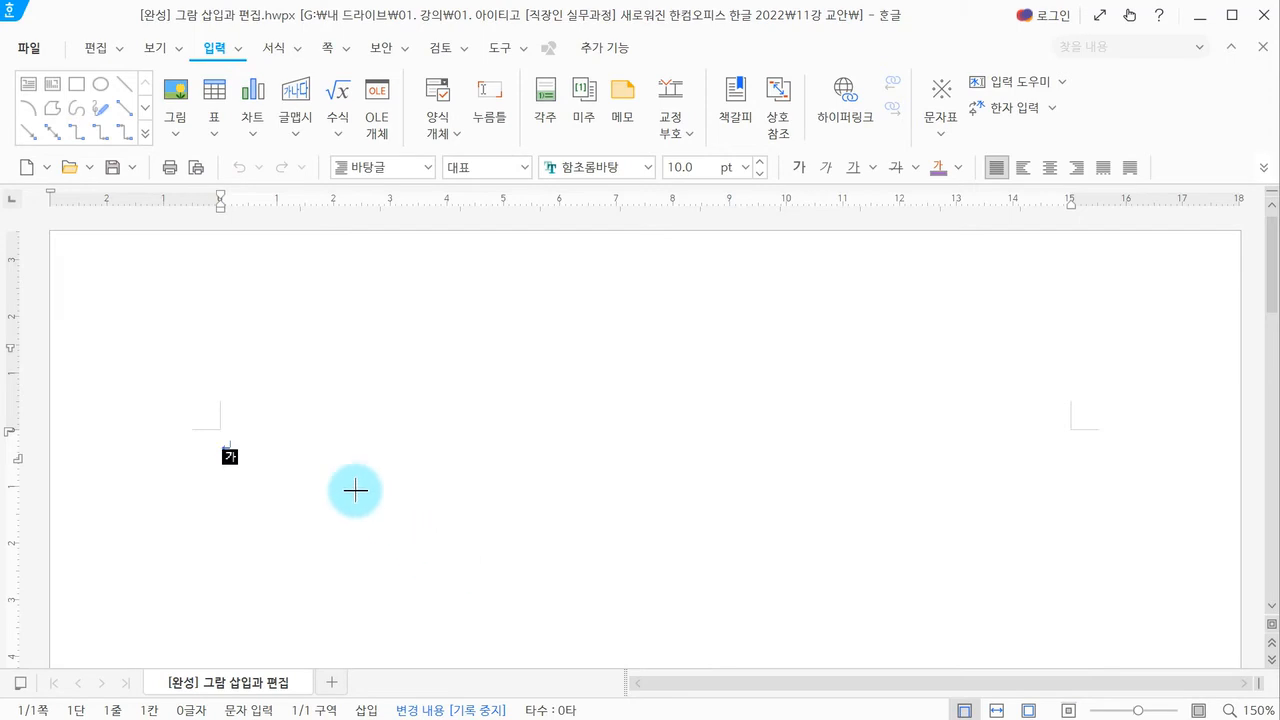
{"action": "left_click_drag", "start_coordinate": [214, 428], "coordinate": [517, 557]}
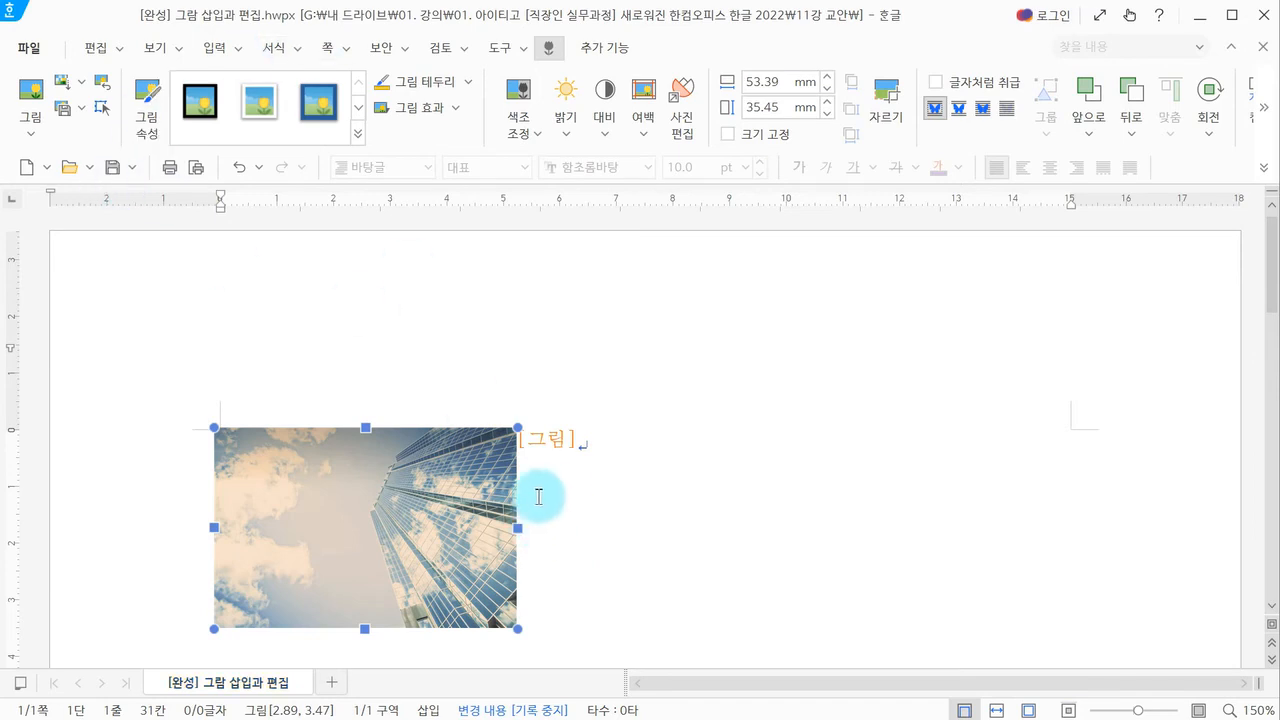
Enlarge the inserted picture to about 83 by 55 mm from its lower-right corner
{"action": "scroll", "coordinate": [533, 490], "scroll_direction": "down", "scroll_amount": 1}
{"action": "left_click_drag", "start_coordinate": [517, 538], "coordinate": [678, 650]}
{"action": "scroll", "coordinate": [766, 509], "scroll_direction": "down", "scroll_amount": 1}
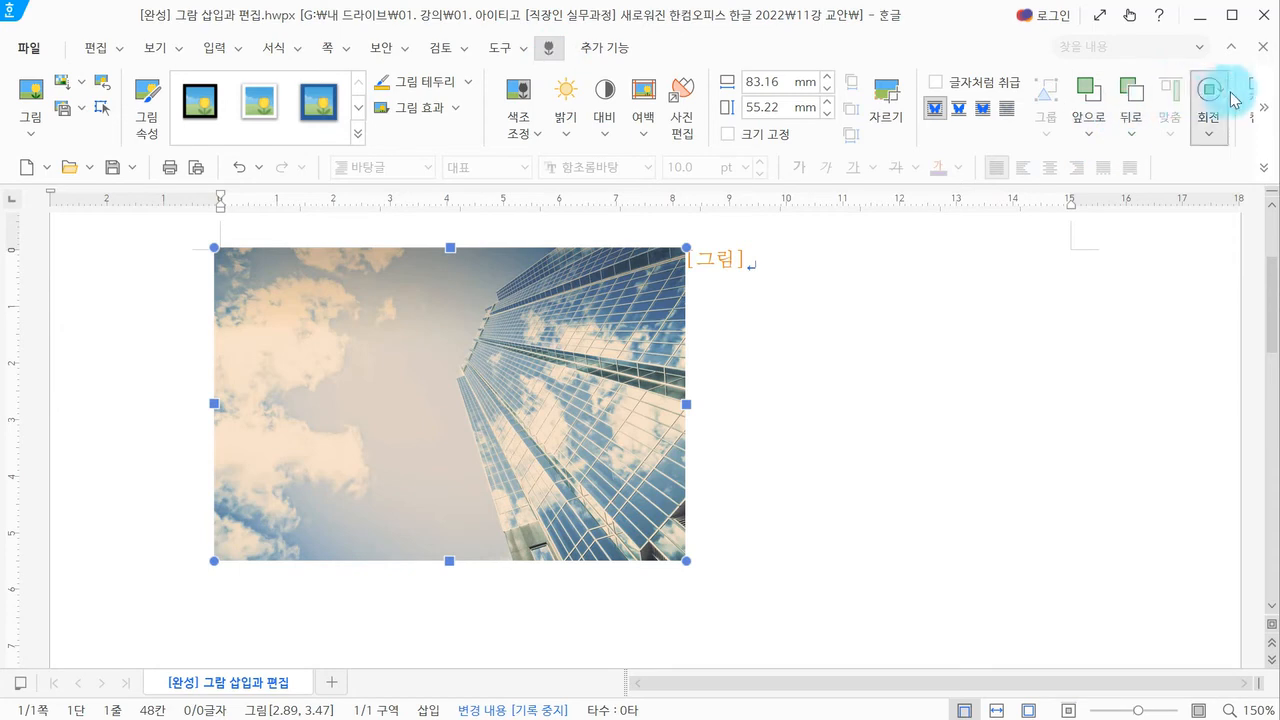
Crop the picture from its upper-left corner to about 42 mm wide, and undo that crop
{"action": "left_click", "coordinate": [1260, 103]}
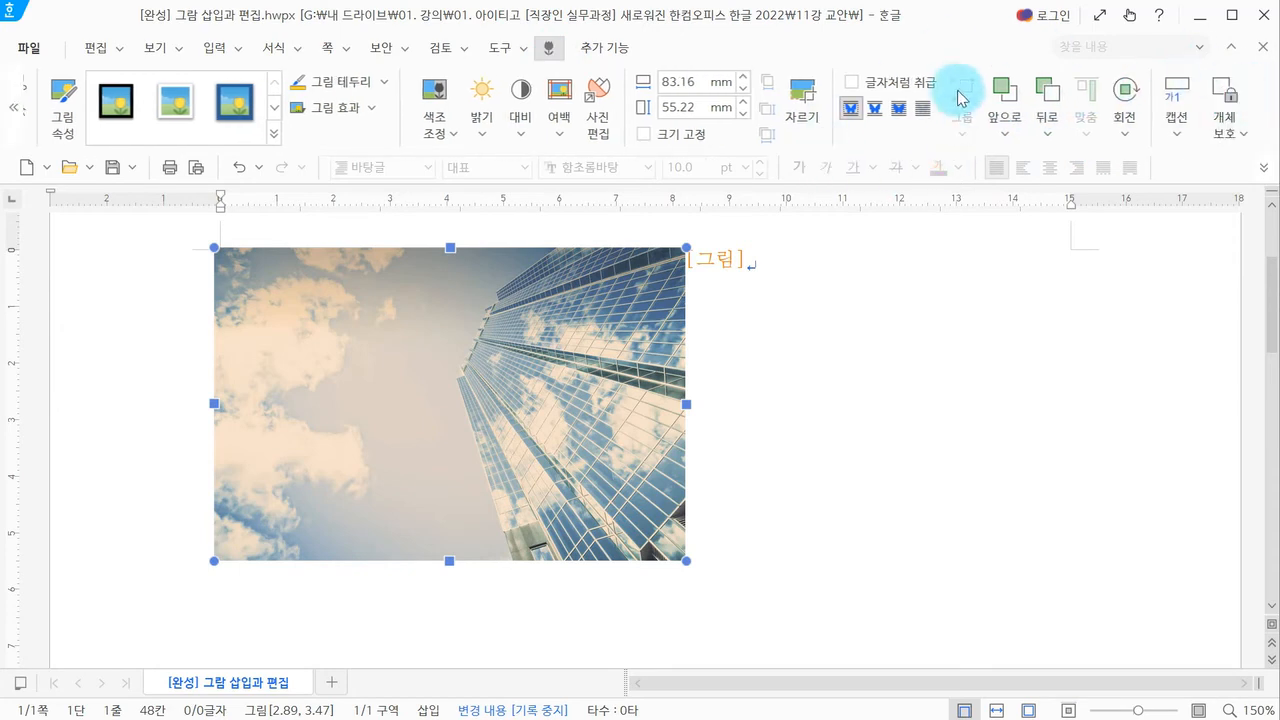
{"action": "left_click", "coordinate": [818, 131]}
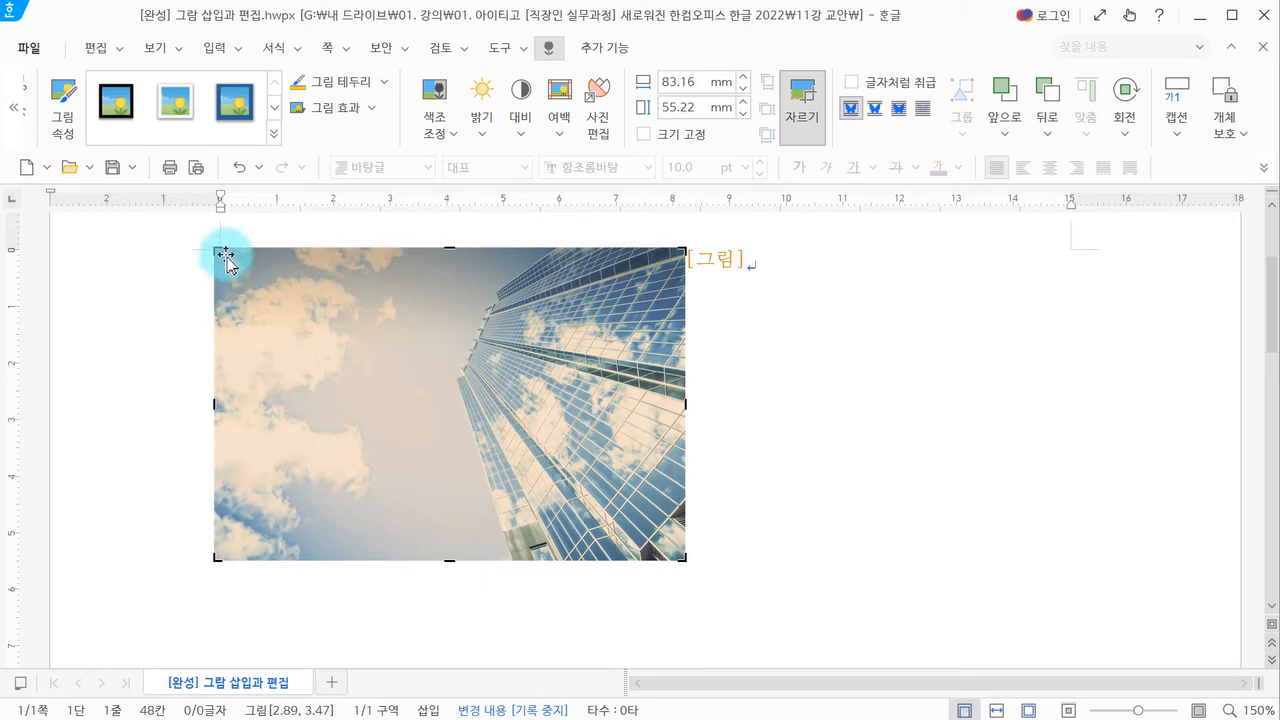
{"action": "left_click_drag", "start_coordinate": [220, 254], "coordinate": [448, 250]}
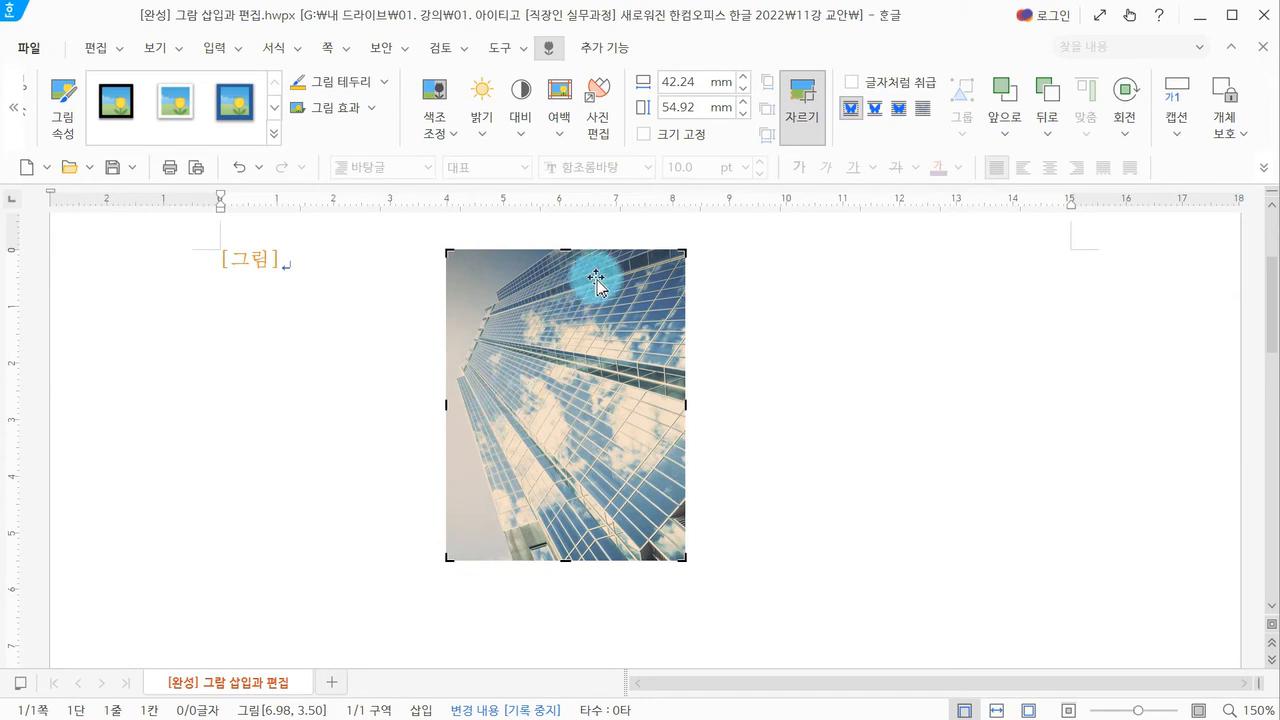
{"action": "left_click", "coordinate": [848, 417]}
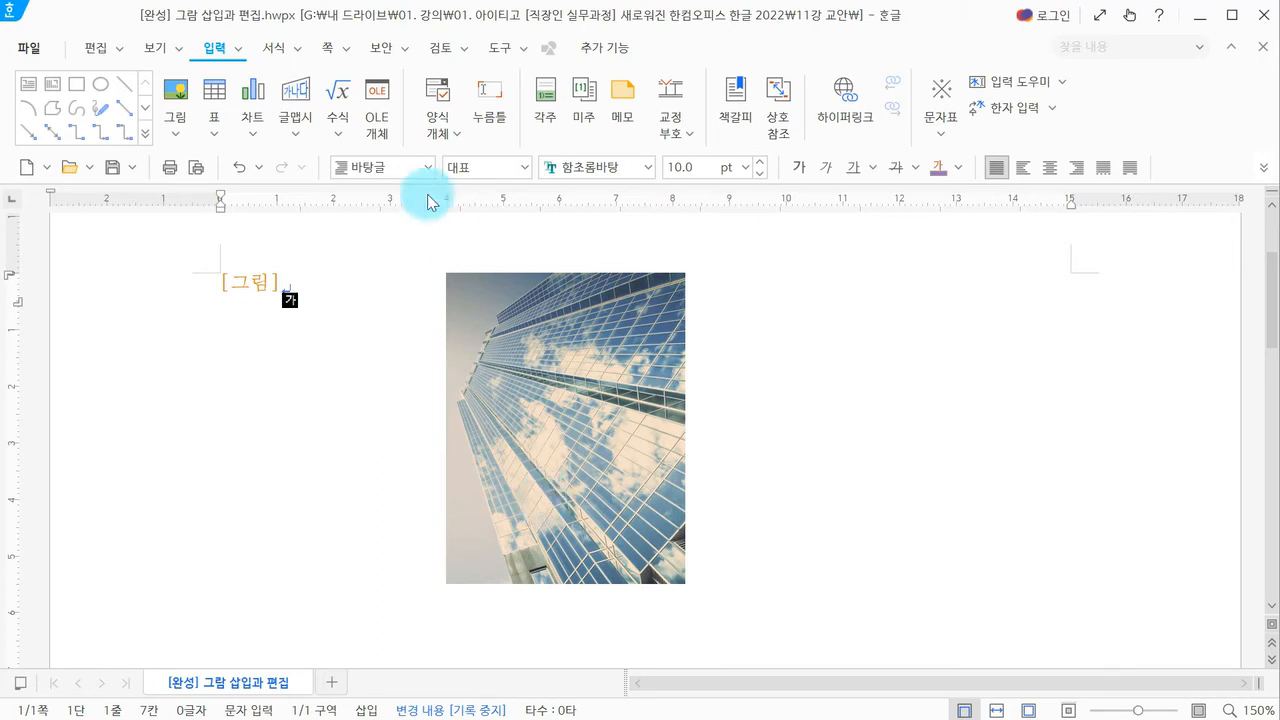
{"action": "left_click", "coordinate": [240, 169]}
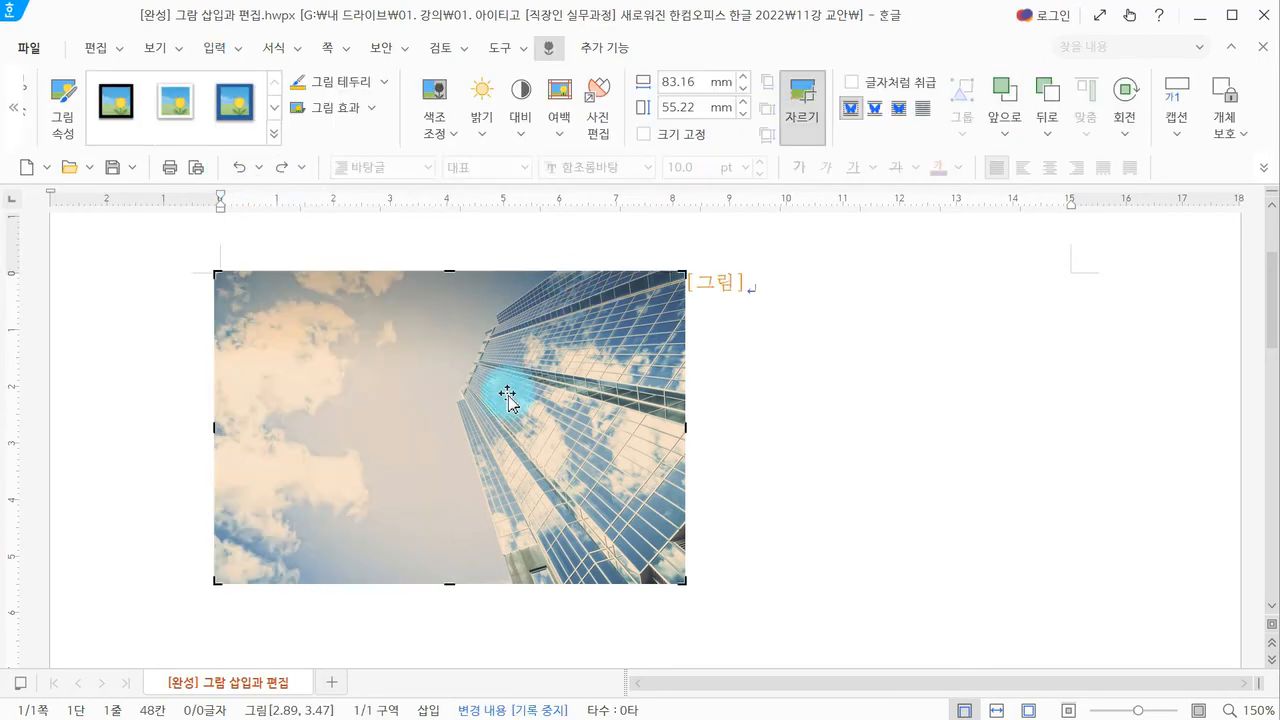
Crop away the left half of the picture from the middle of its left edge, and undo that crop
{"action": "left_click_drag", "start_coordinate": [217, 427], "coordinate": [449, 433]}
{"action": "left_click", "coordinate": [770, 441]}
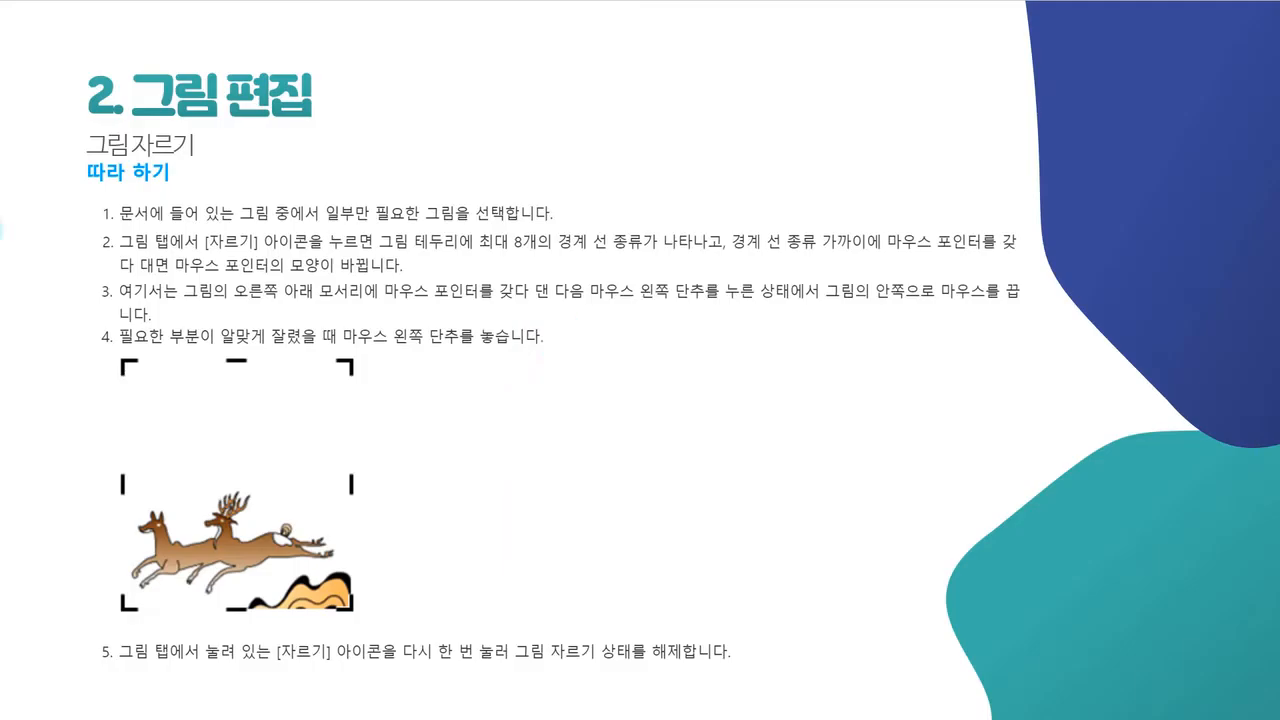
{"action": "left_click", "coordinate": [574, 332]}
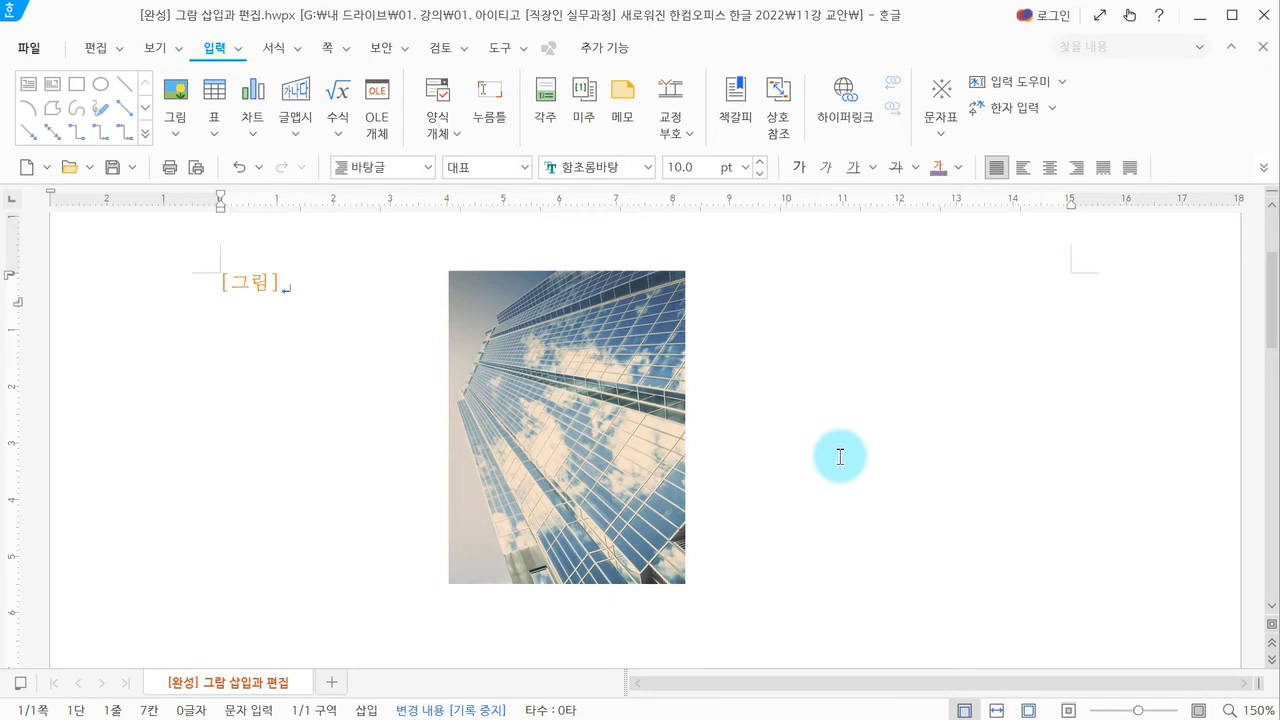
{"action": "key", "text": "ctrl+z"}
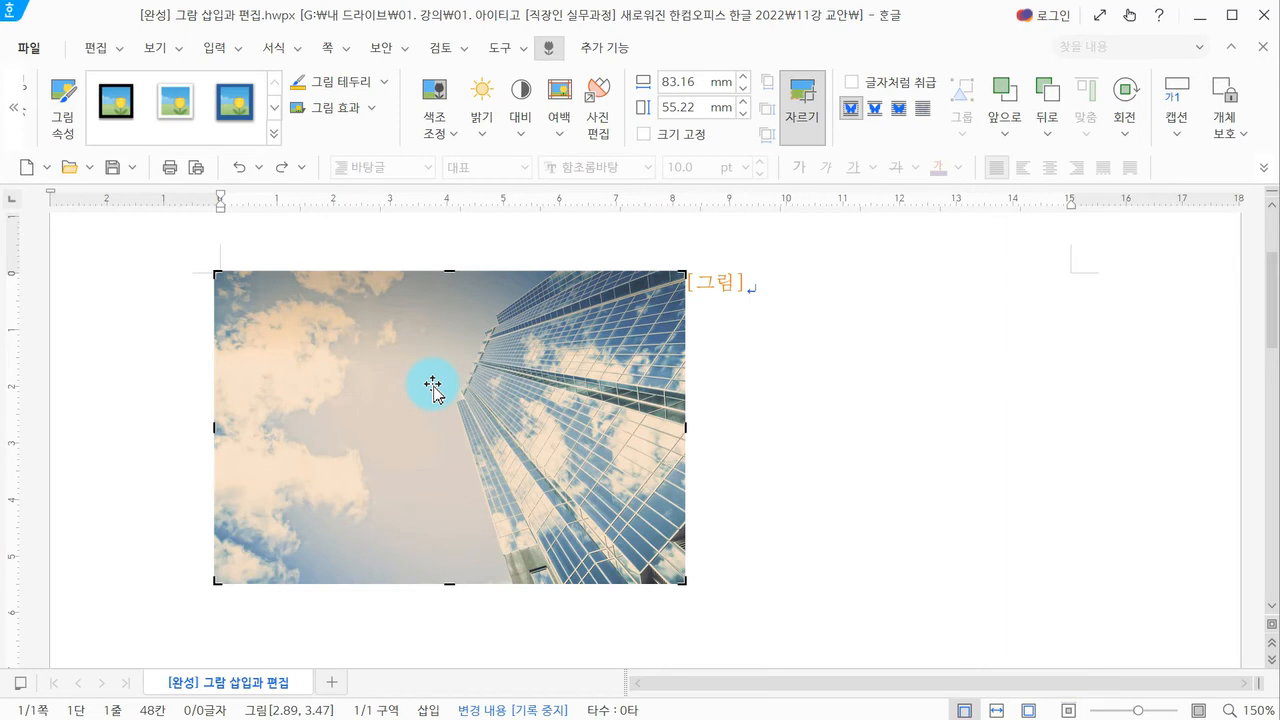
Crop the picture from its upper-left corner to about 41 by 55 mm and leave crop mode
{"action": "left_click_drag", "start_coordinate": [219, 272], "coordinate": [453, 272]}
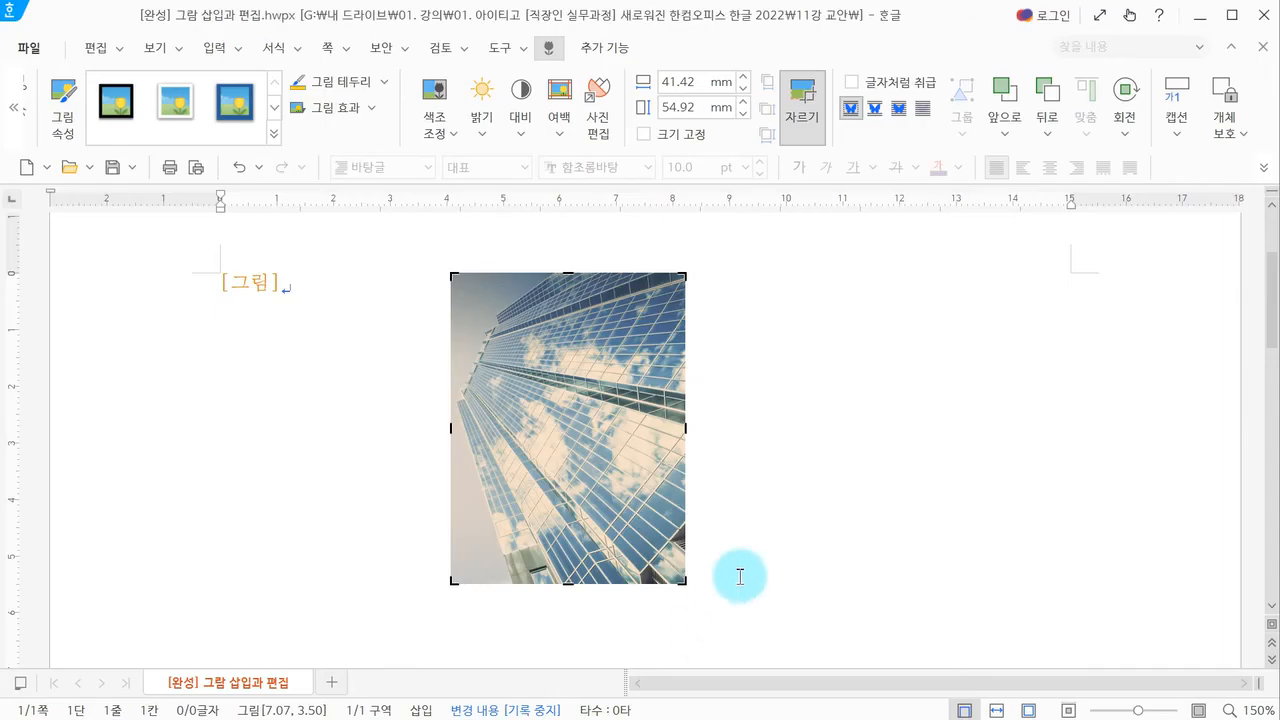
{"action": "left_click", "coordinate": [859, 487]}
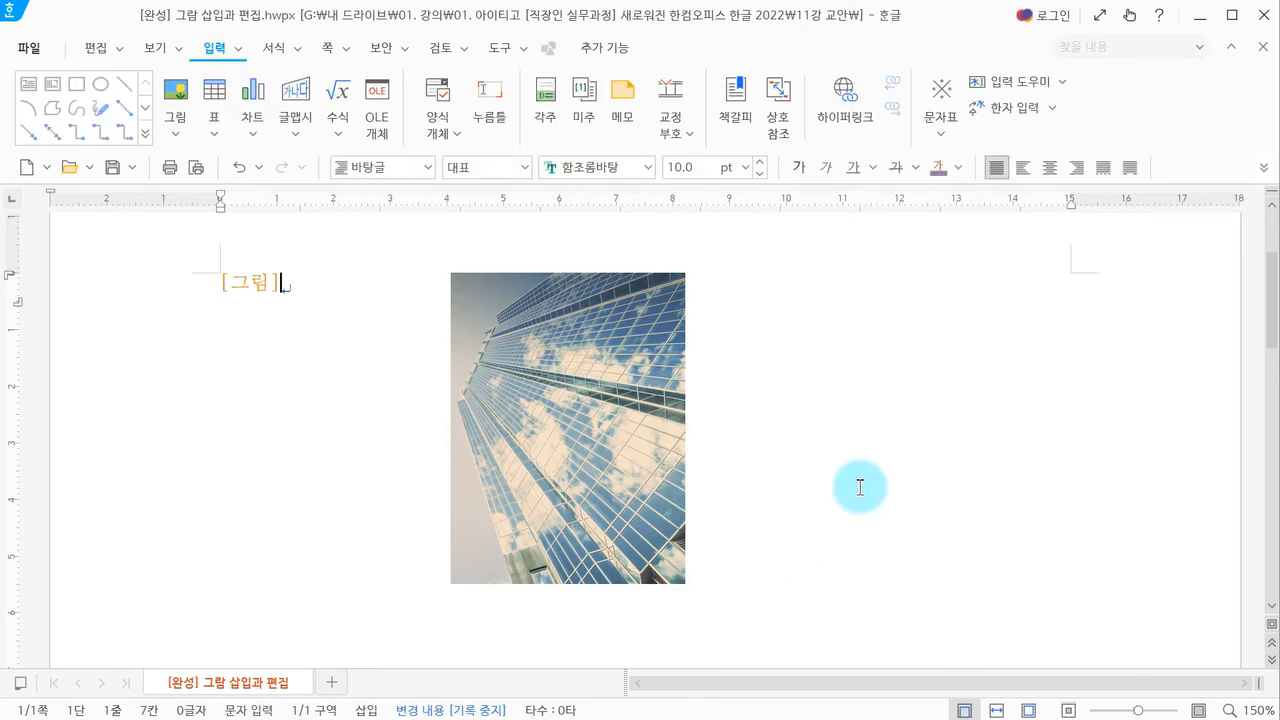
Set the picture's top crop to 20 mm in its object properties, apply it, and undo the change
{"action": "left_click", "coordinate": [624, 398]}
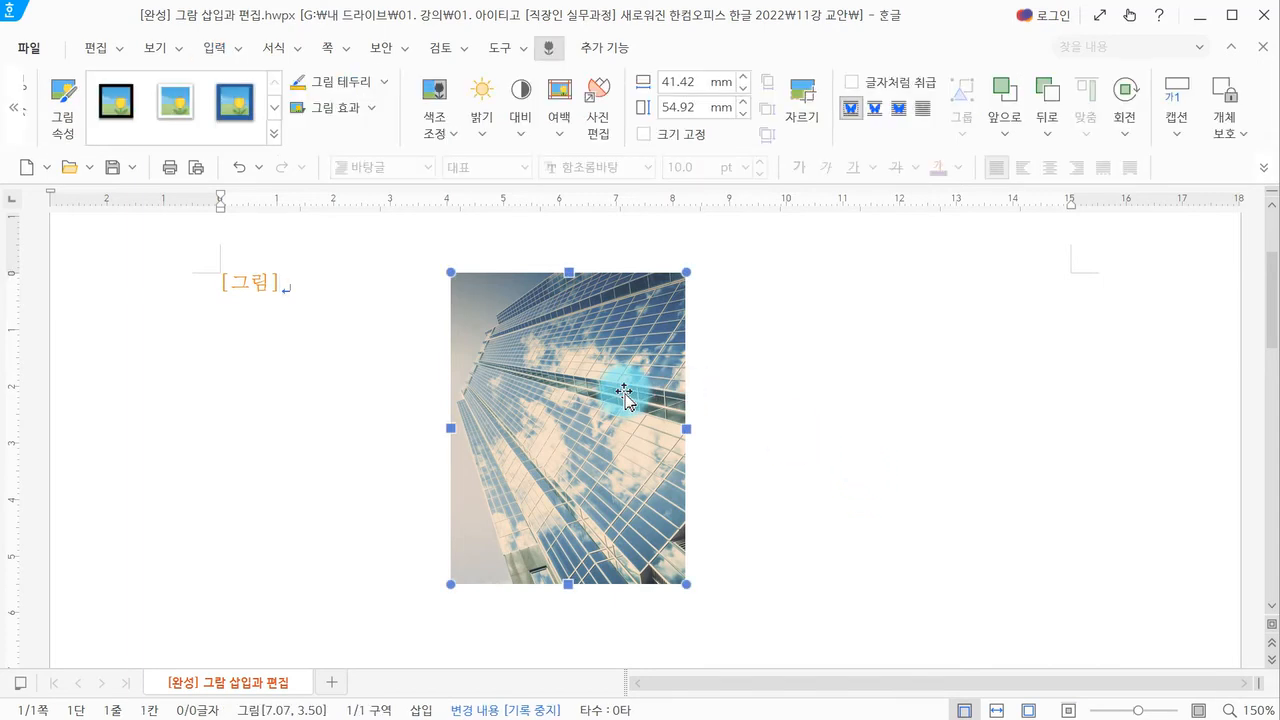
{"action": "double_click", "coordinate": [624, 398]}
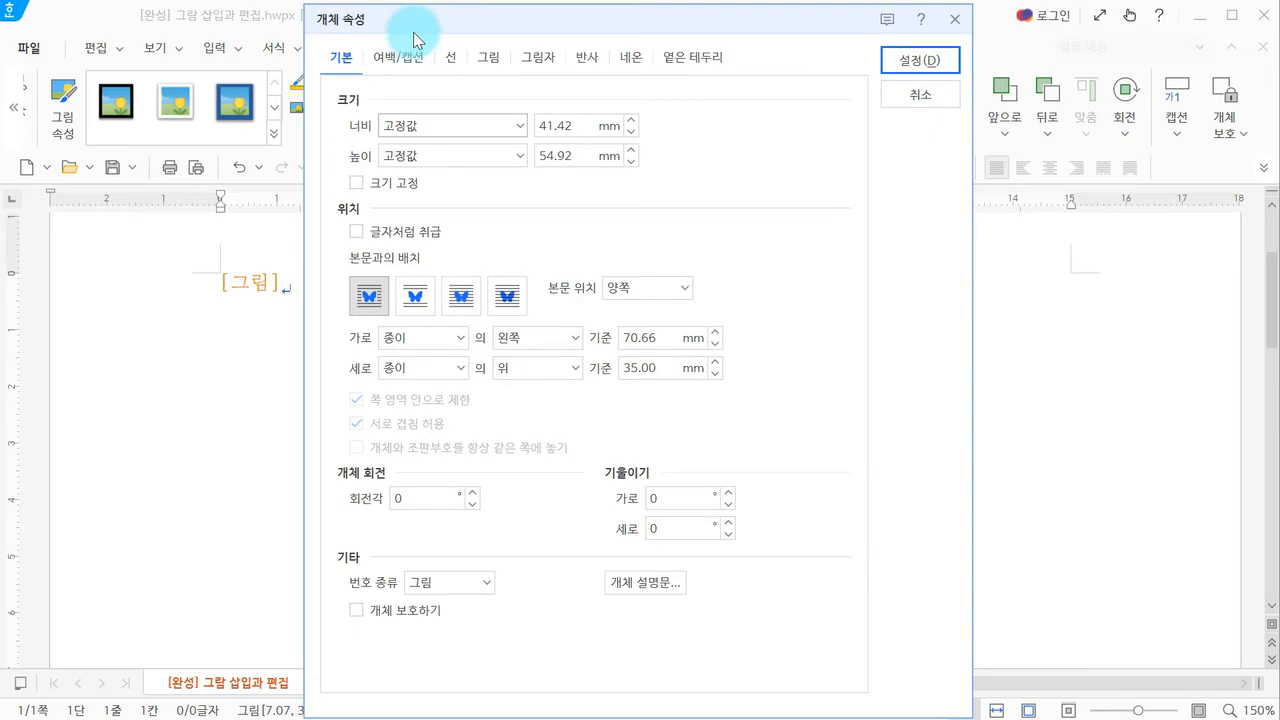
{"action": "left_click", "coordinate": [490, 60]}
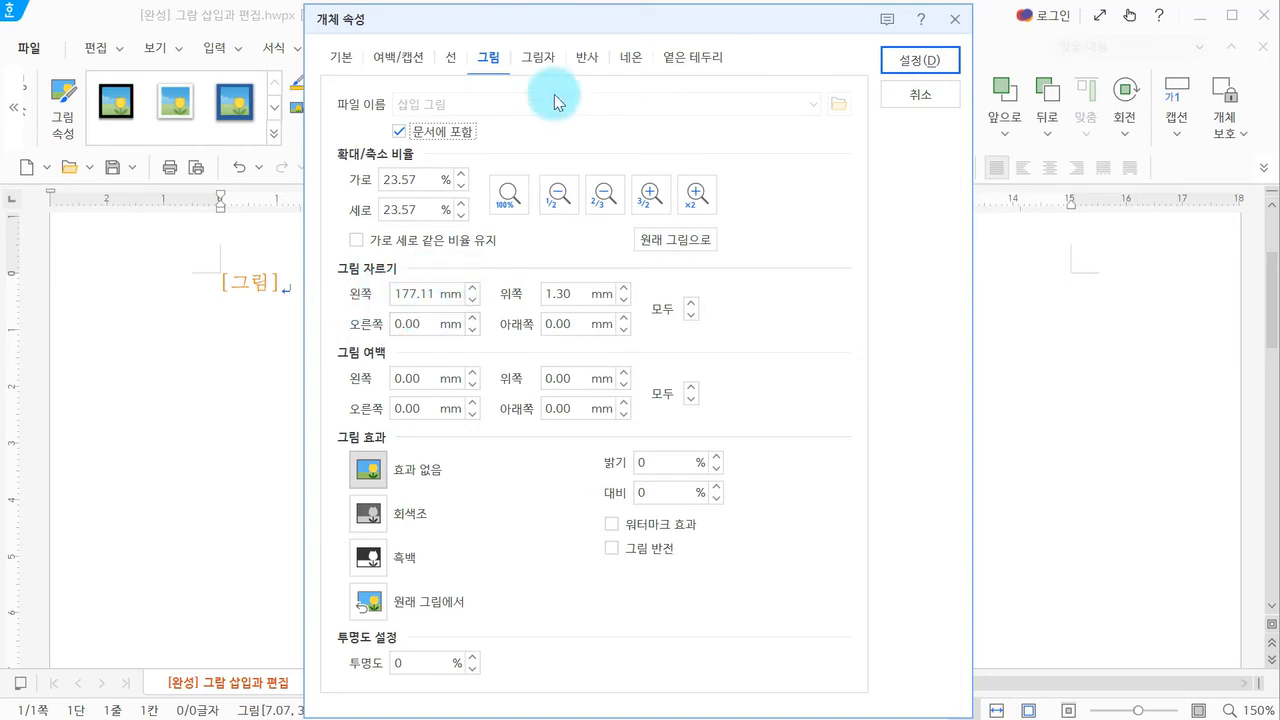
{"action": "left_click_drag", "start_coordinate": [557, 29], "coordinate": [907, 76]}
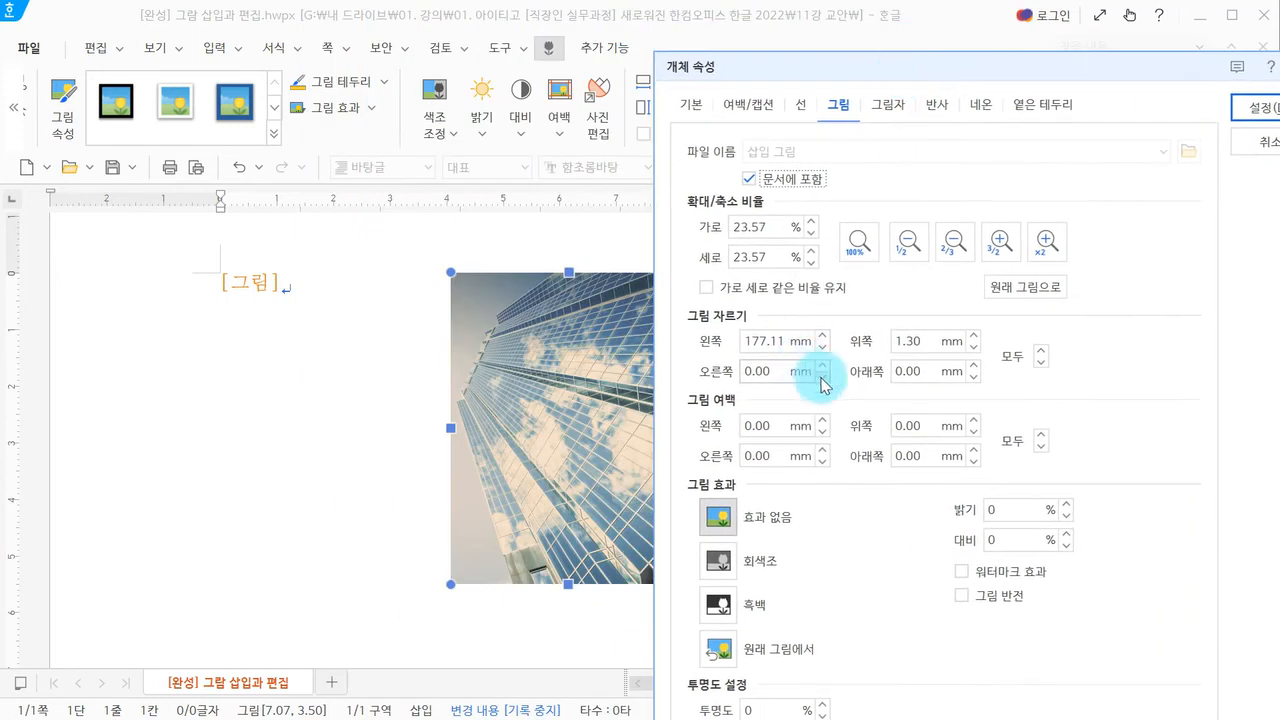
{"action": "left_click", "coordinate": [922, 344]}
{"action": "type", "text": "20"}
{"action": "left_click_drag", "start_coordinate": [959, 67], "coordinate": [840, 70]}
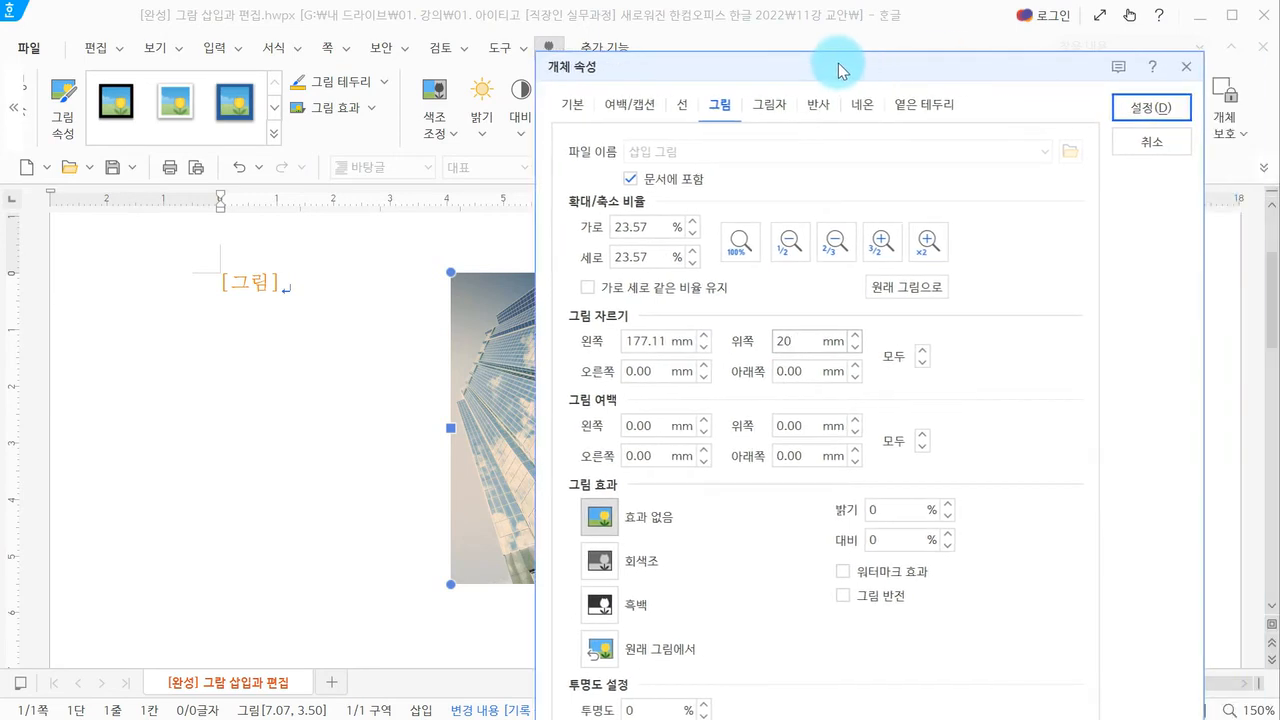
{"action": "left_click", "coordinate": [1151, 107]}
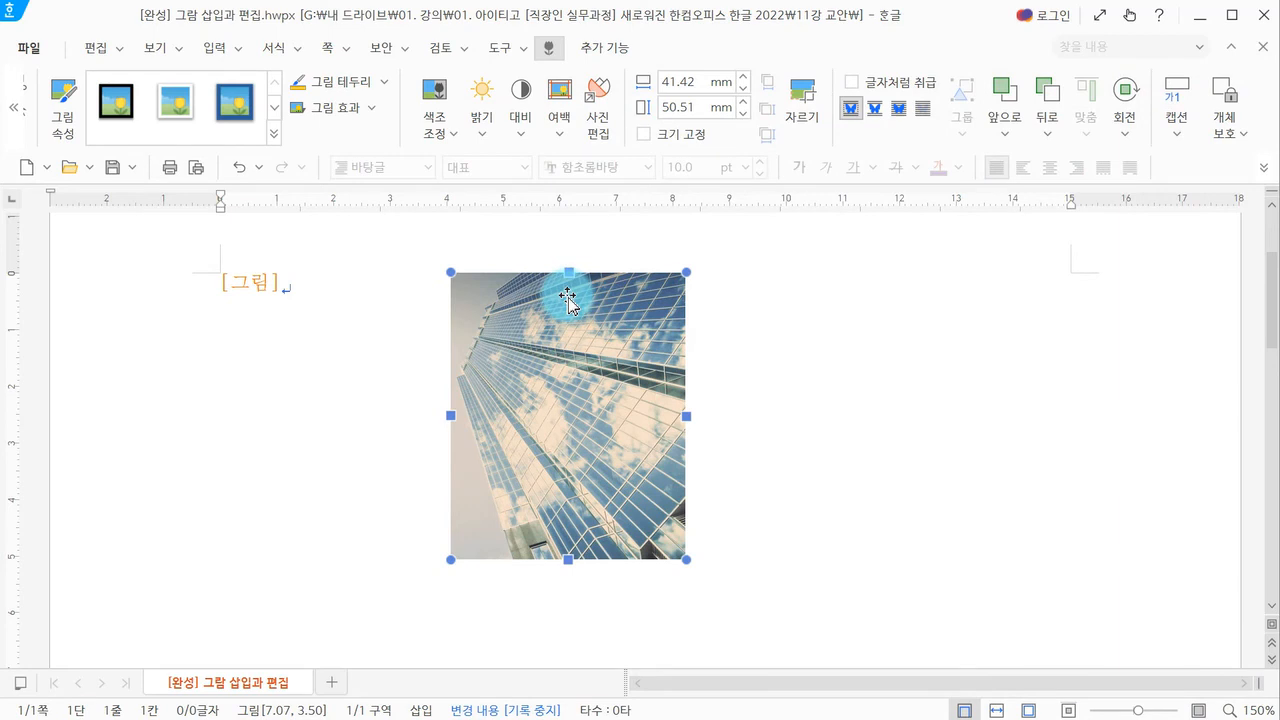
{"action": "key", "text": "ctrl+z"}
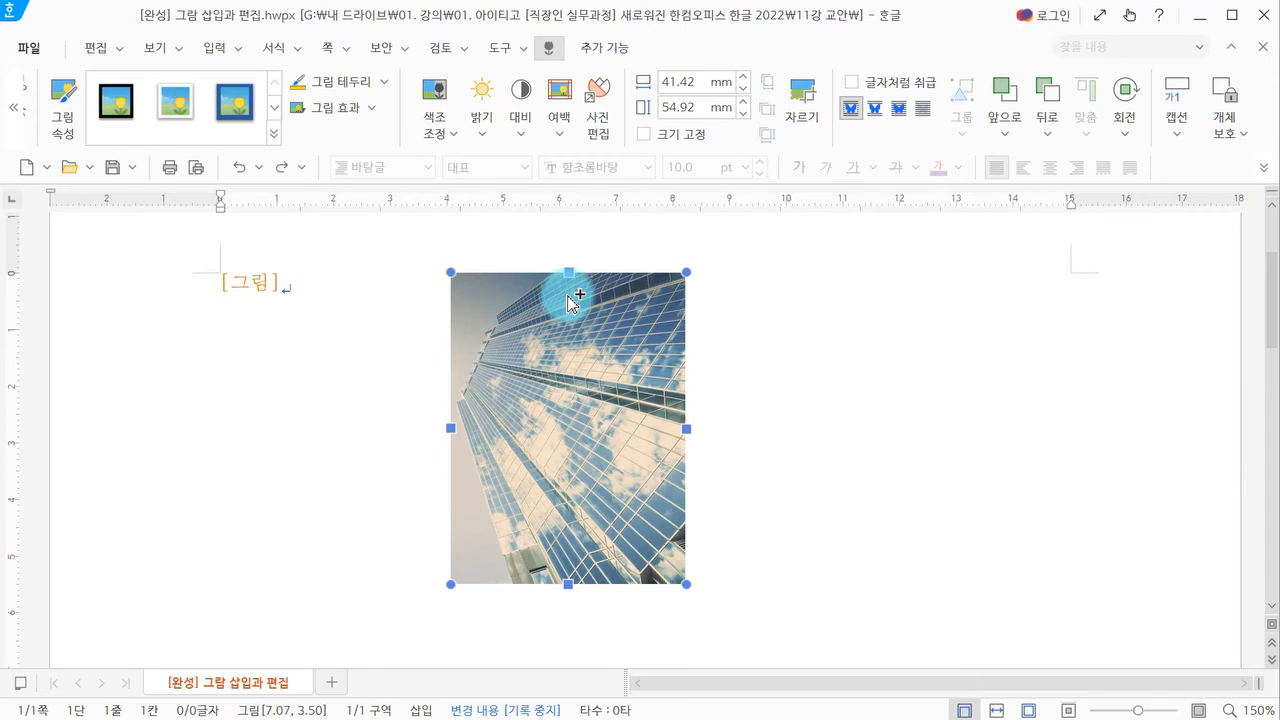
{"action": "key", "text": "alt+Tab"}
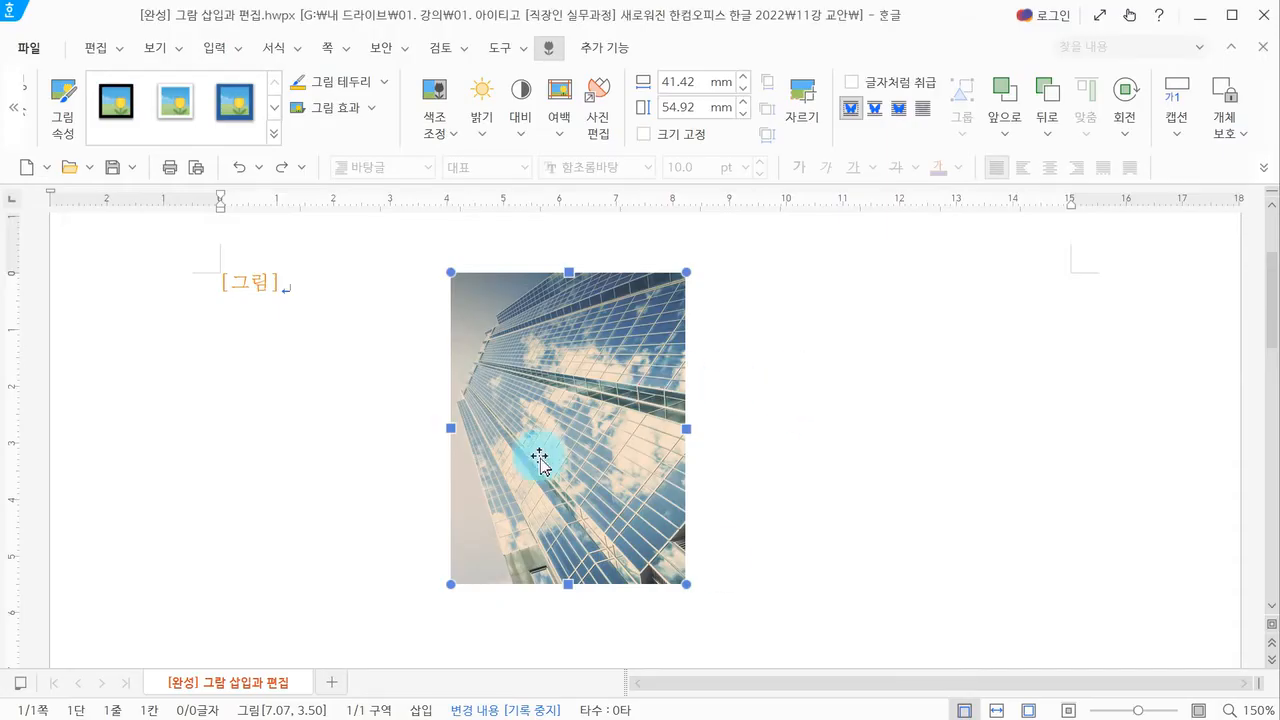
Restore the cropped left area until the picture is about 82 mm wide, and check its crop values in the object properties
{"action": "left_click_drag", "start_coordinate": [451, 430], "coordinate": [215, 421]}
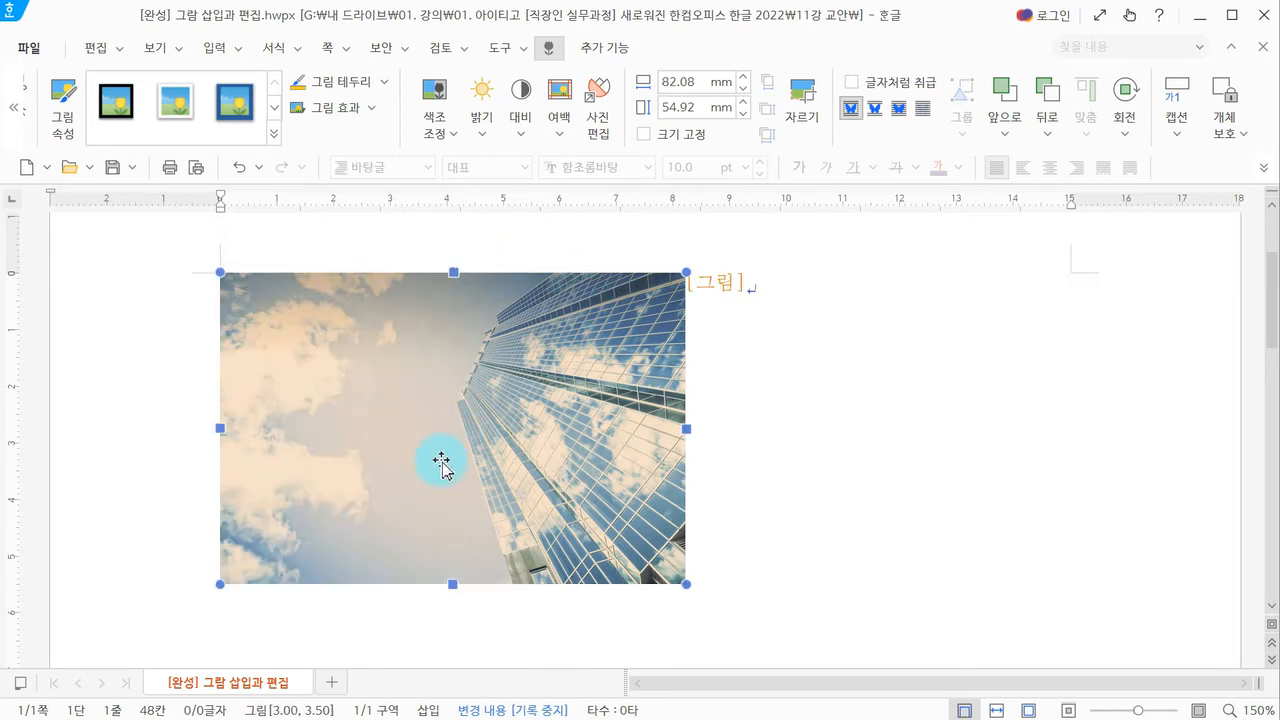
{"action": "left_click", "coordinate": [718, 404]}
{"action": "left_click", "coordinate": [551, 405]}
{"action": "double_click", "coordinate": [551, 405]}
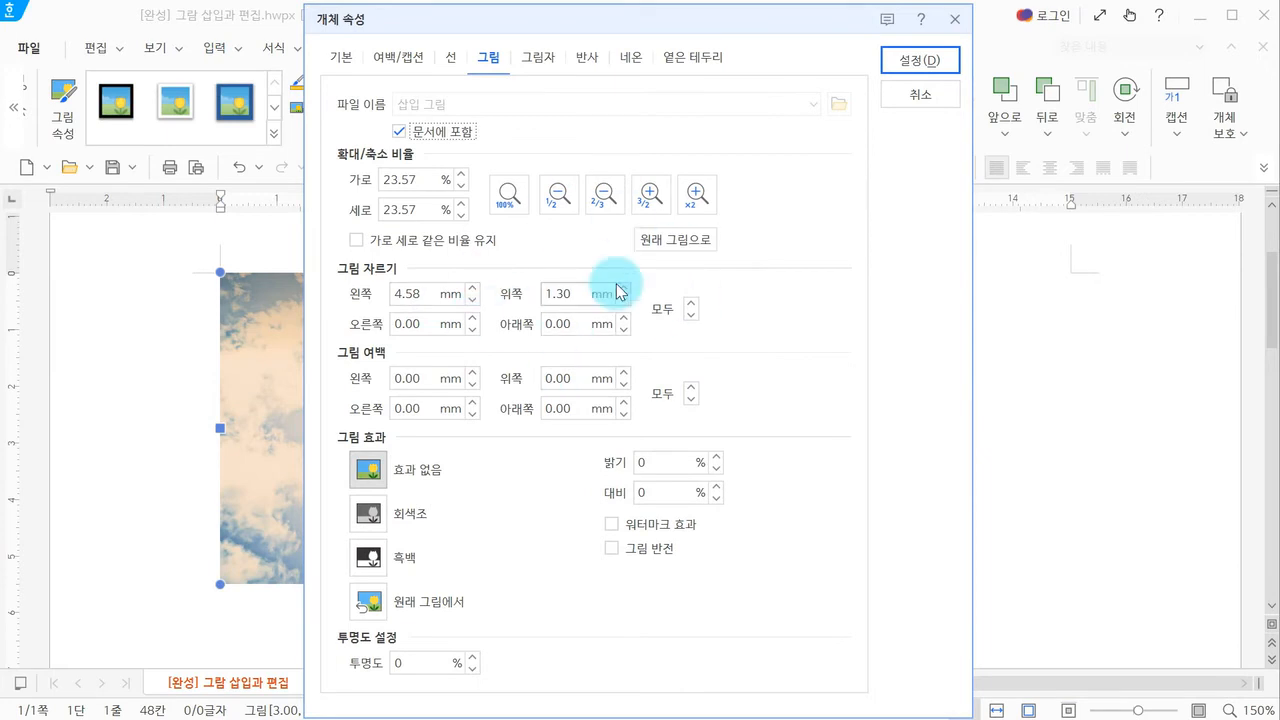
{"action": "left_click", "coordinate": [938, 94]}
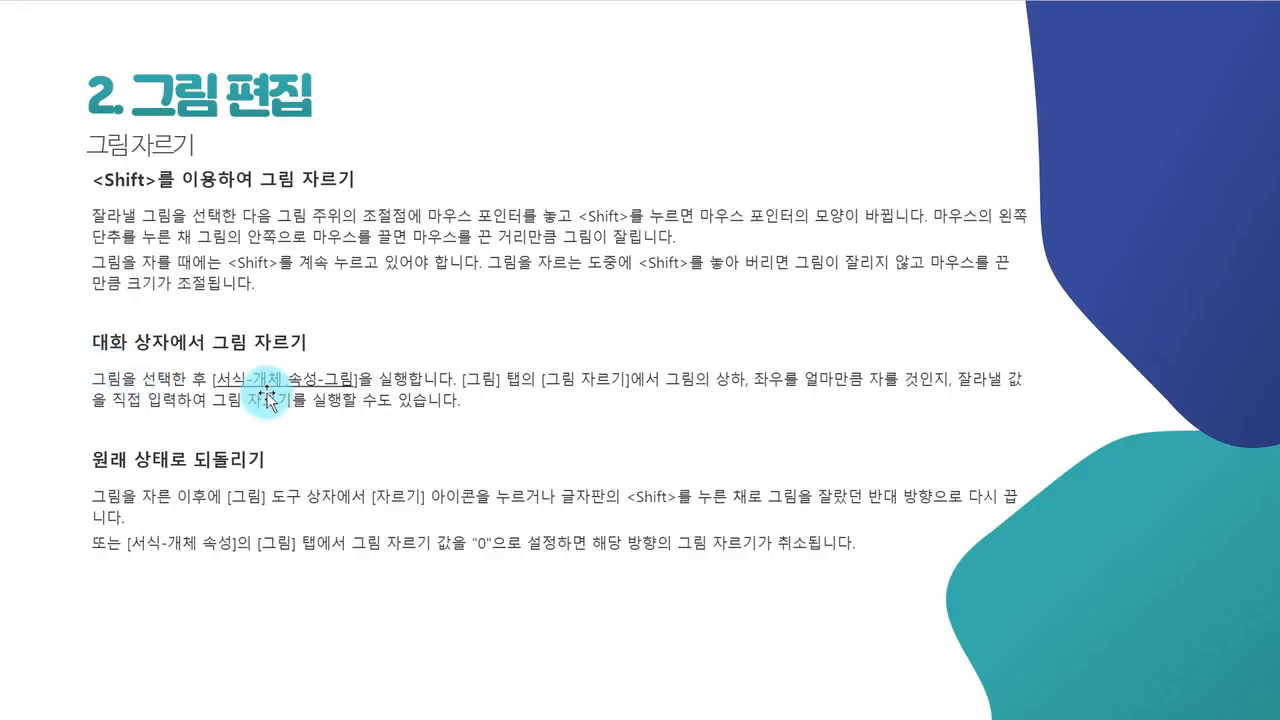
{"action": "left_click", "coordinate": [267, 393]}
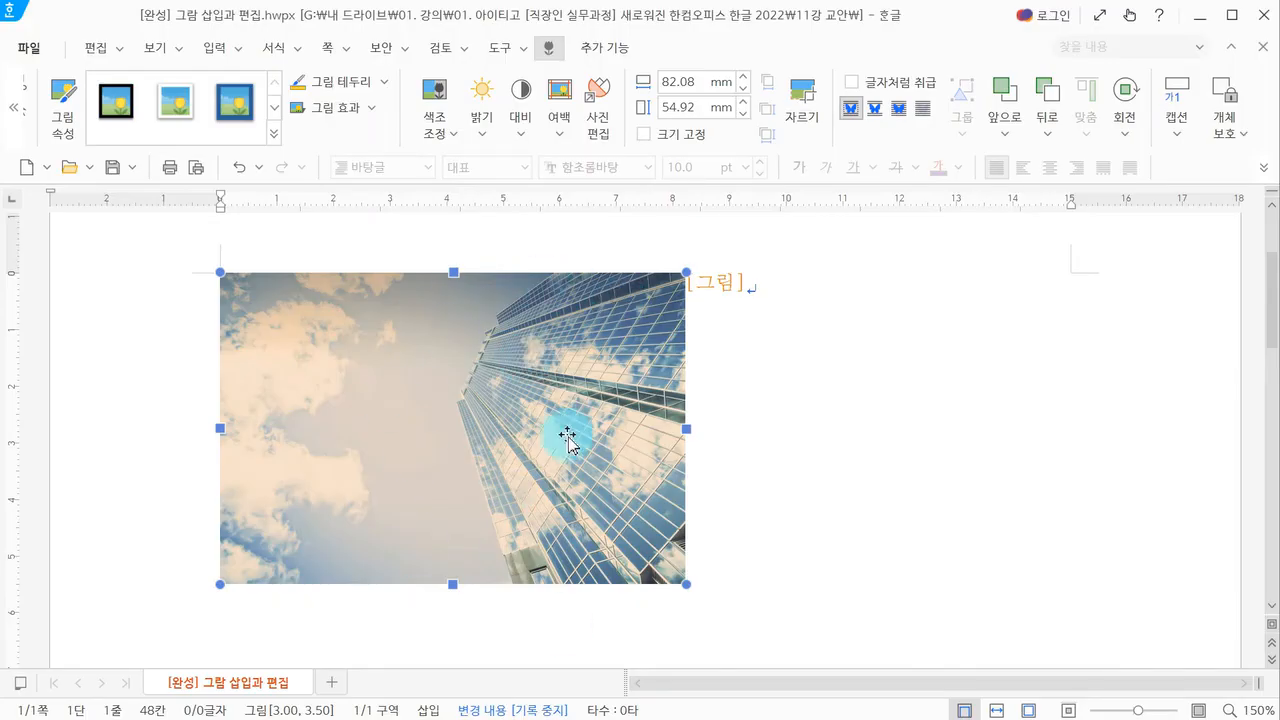
Give the picture a black (RGB 0,0,0) border line
{"action": "left_click", "coordinate": [385, 82]}
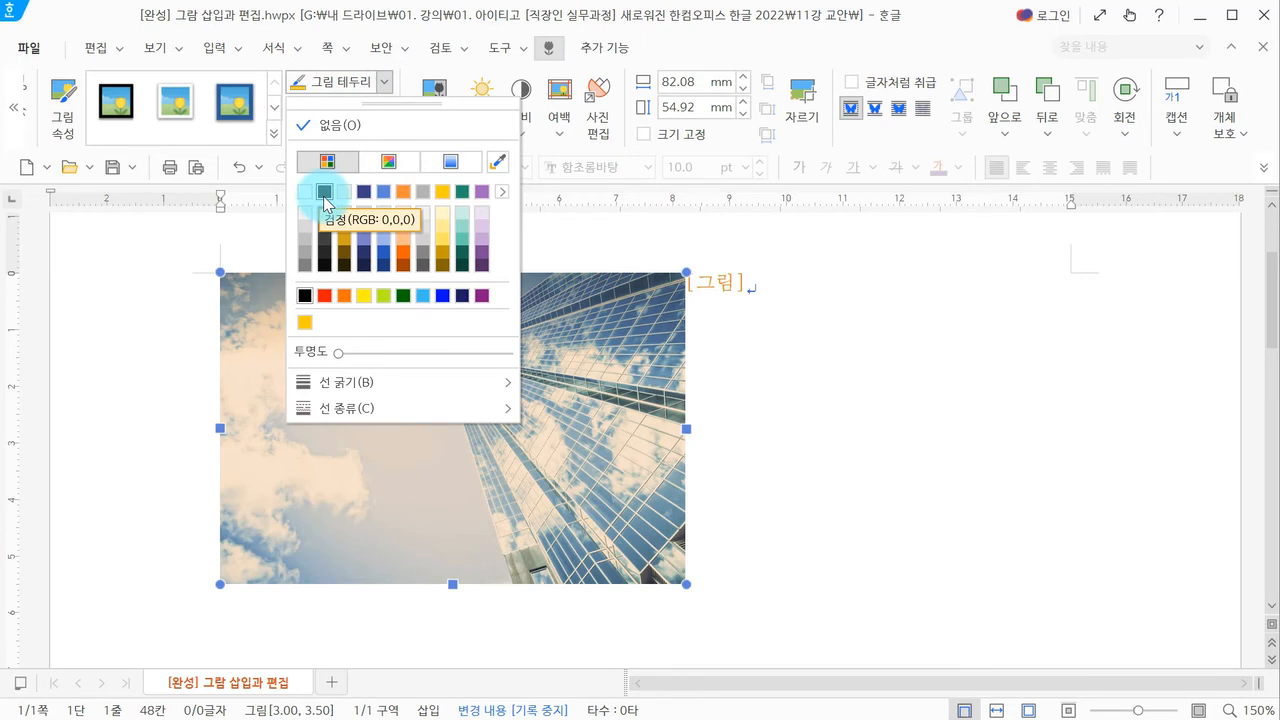
{"action": "left_click", "coordinate": [324, 191]}
{"action": "left_click", "coordinate": [845, 397]}
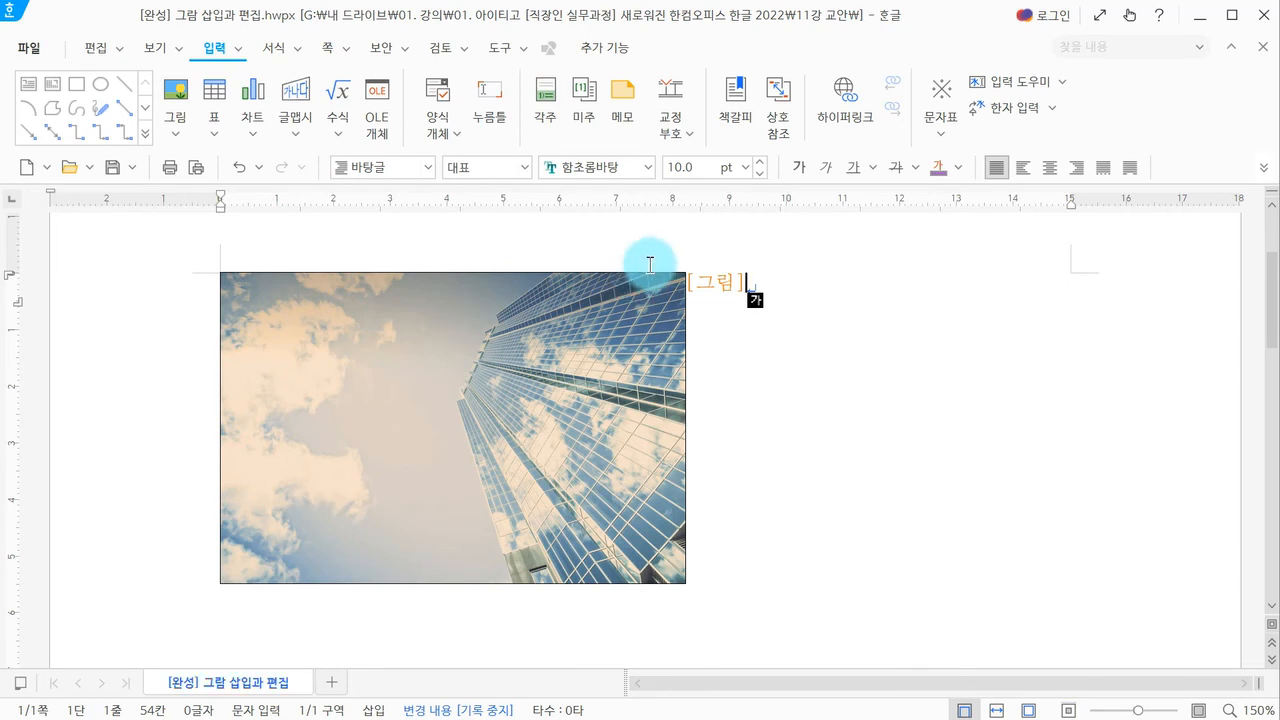
Set the inner picture margins on all four sides to 5 mm in the object properties and apply them
{"action": "double_click", "coordinate": [358, 322]}
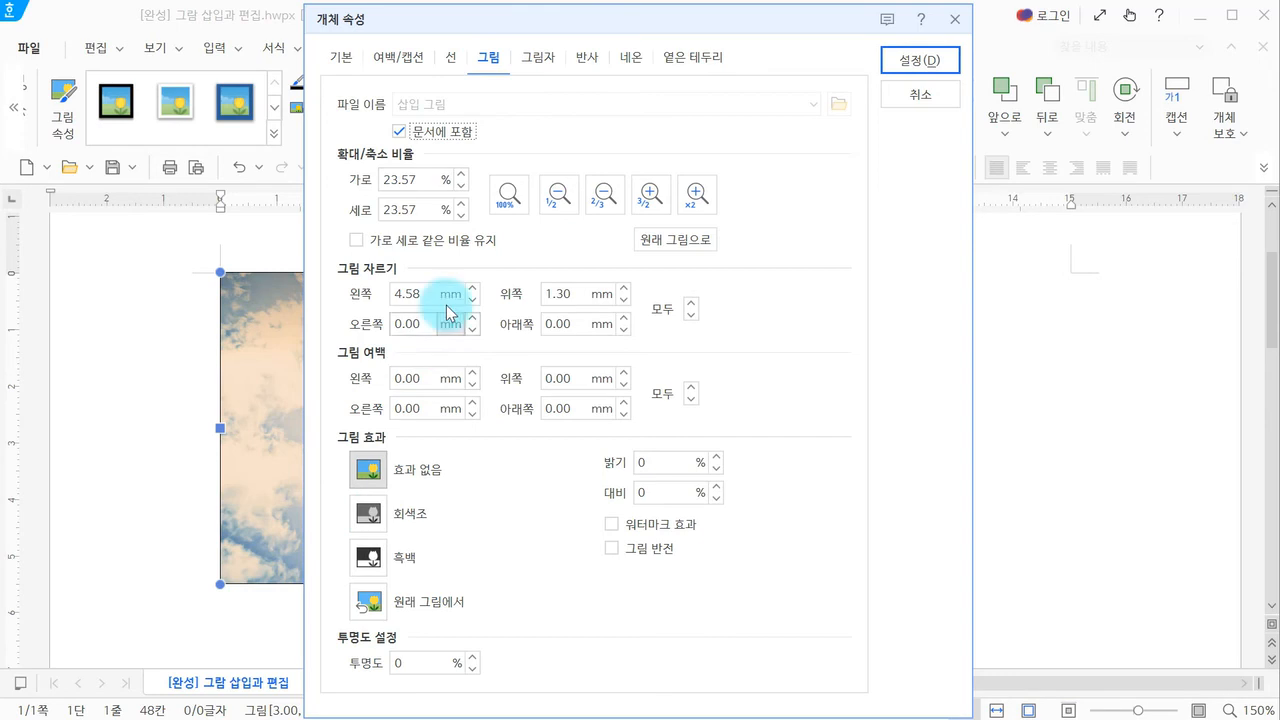
{"action": "left_click_drag", "start_coordinate": [486, 22], "coordinate": [589, 29]}
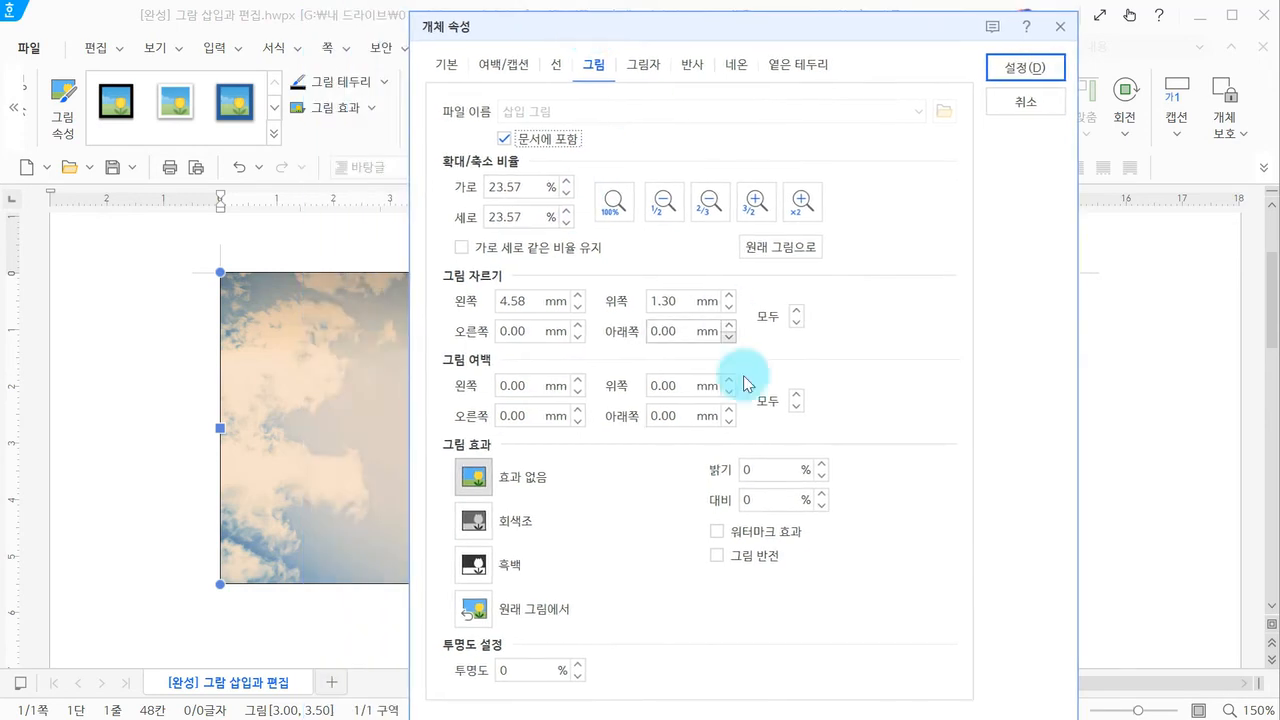
{"action": "left_click", "coordinate": [796, 394]}
{"action": "left_click", "coordinate": [796, 394]}
{"action": "left_click", "coordinate": [796, 394]}
{"action": "left_click", "coordinate": [796, 394]}
{"action": "left_click", "coordinate": [796, 394]}
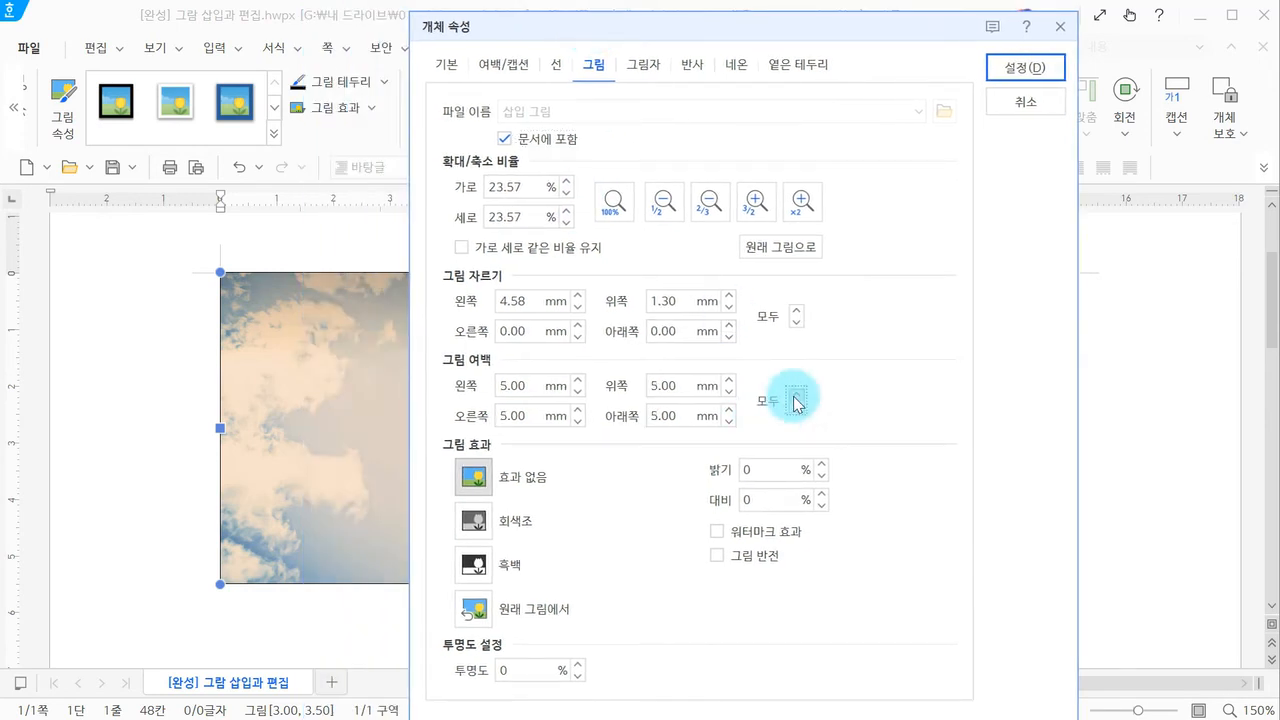
{"action": "left_click", "coordinate": [1044, 66]}
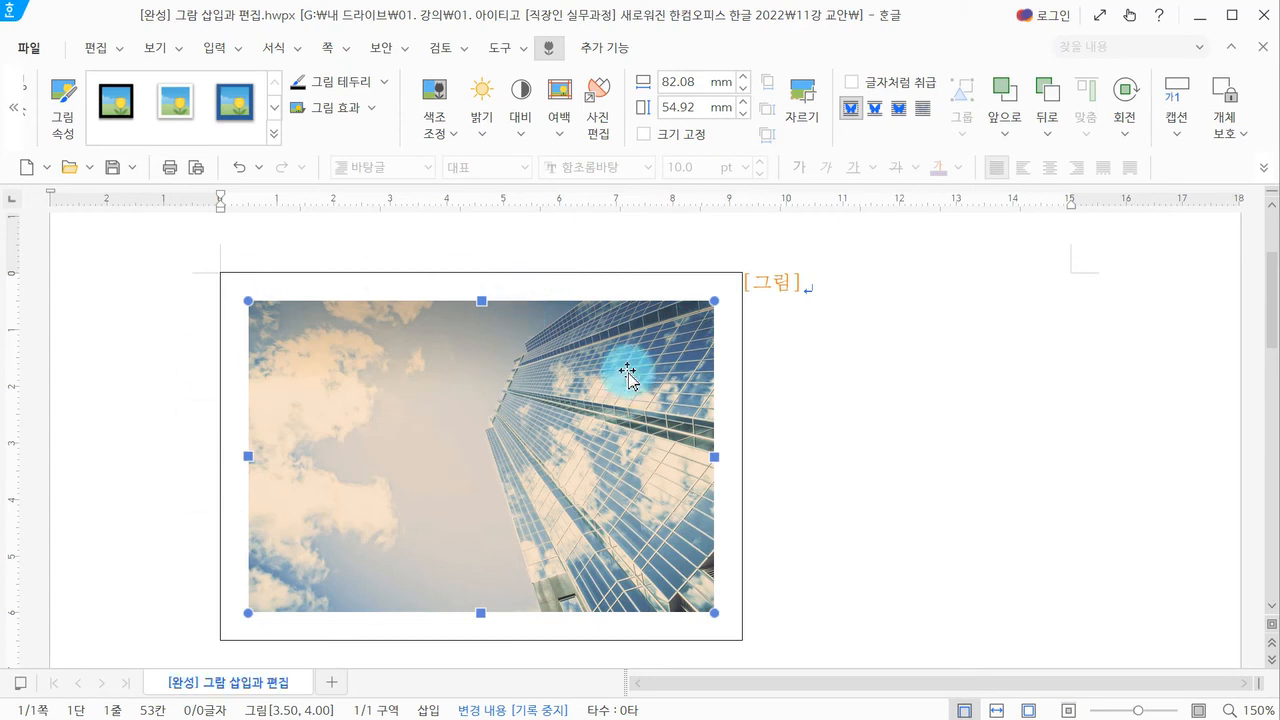
Set the picture's inner top and bottom margins to 0 mm in the object properties and apply them
{"action": "double_click", "coordinate": [627, 372]}
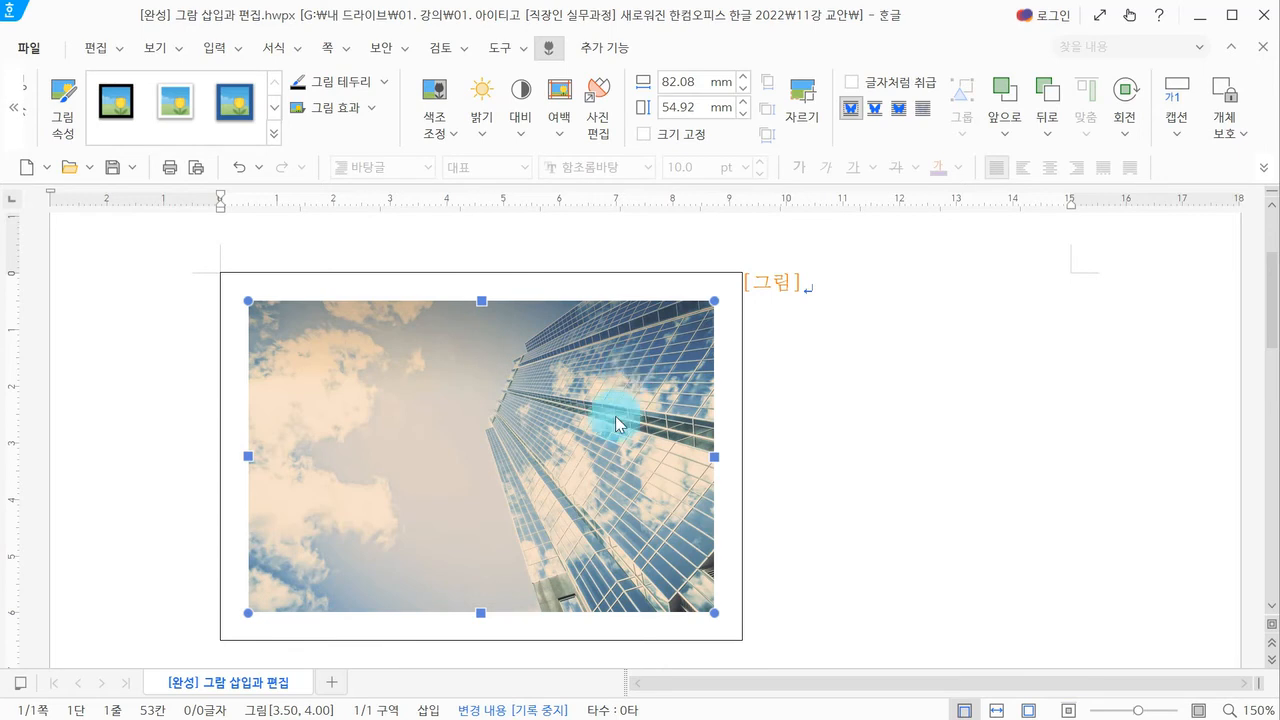
{"action": "left_click", "coordinate": [555, 382]}
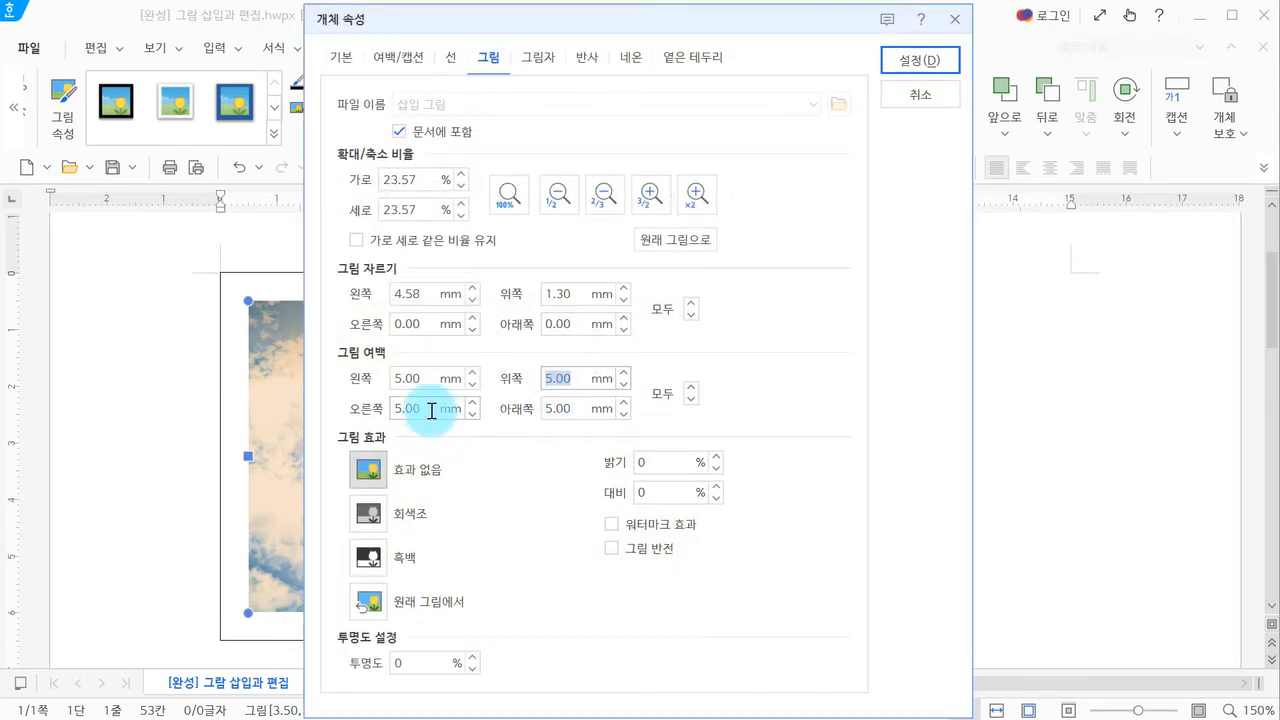
{"action": "type", "text": "0"}
{"action": "key", "text": "Tab"}
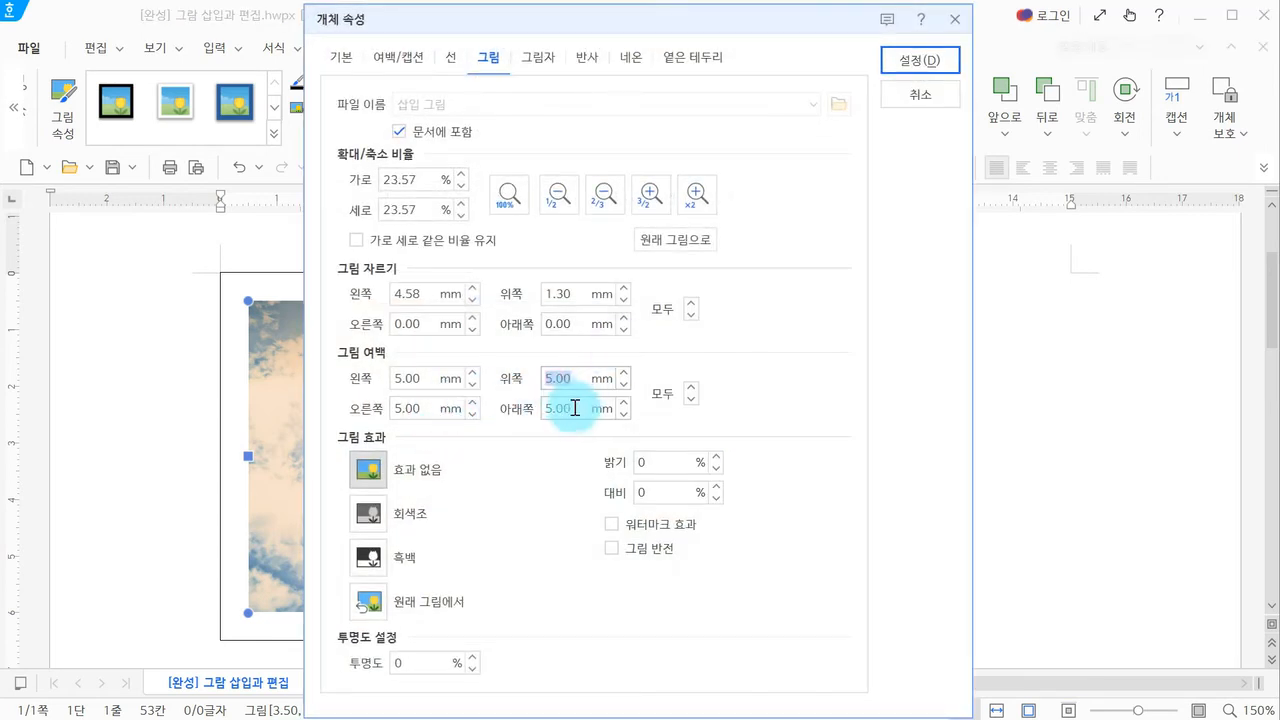
{"action": "type", "text": "0"}
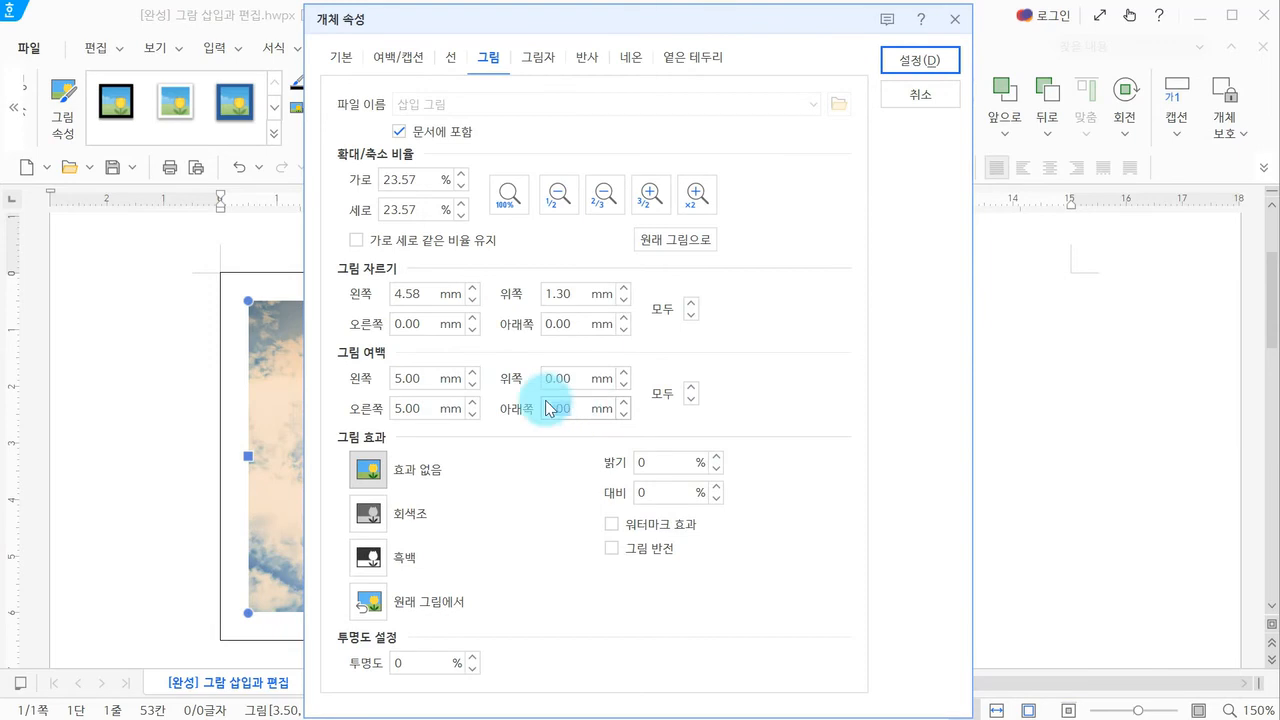
{"action": "left_click", "coordinate": [925, 60]}
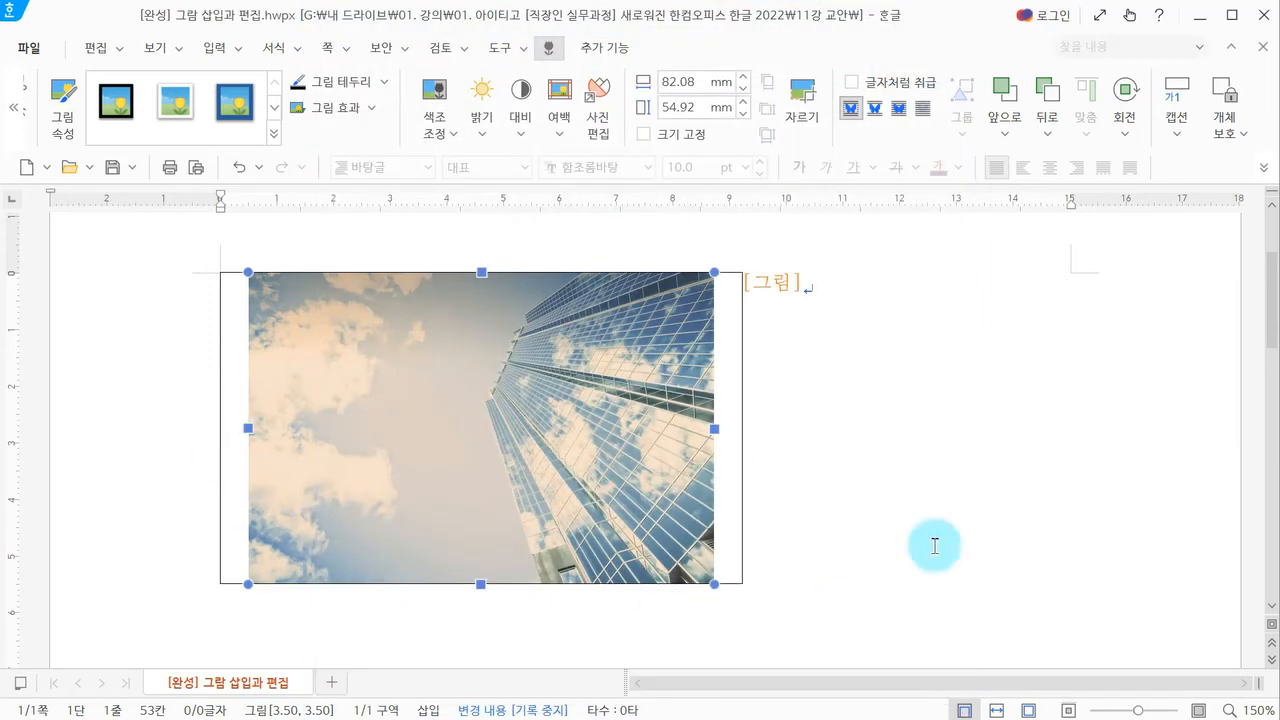
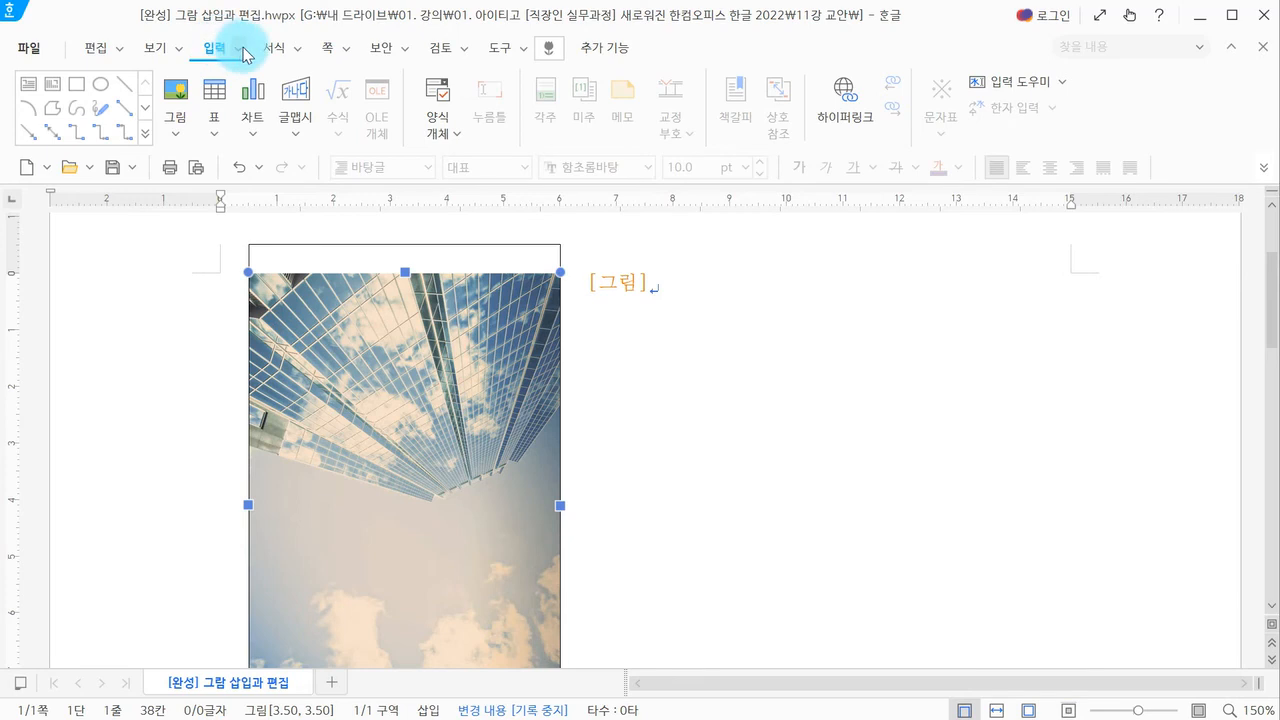
Add a caption below (아래) the rotated picture
{"action": "left_click", "coordinate": [244, 50]}
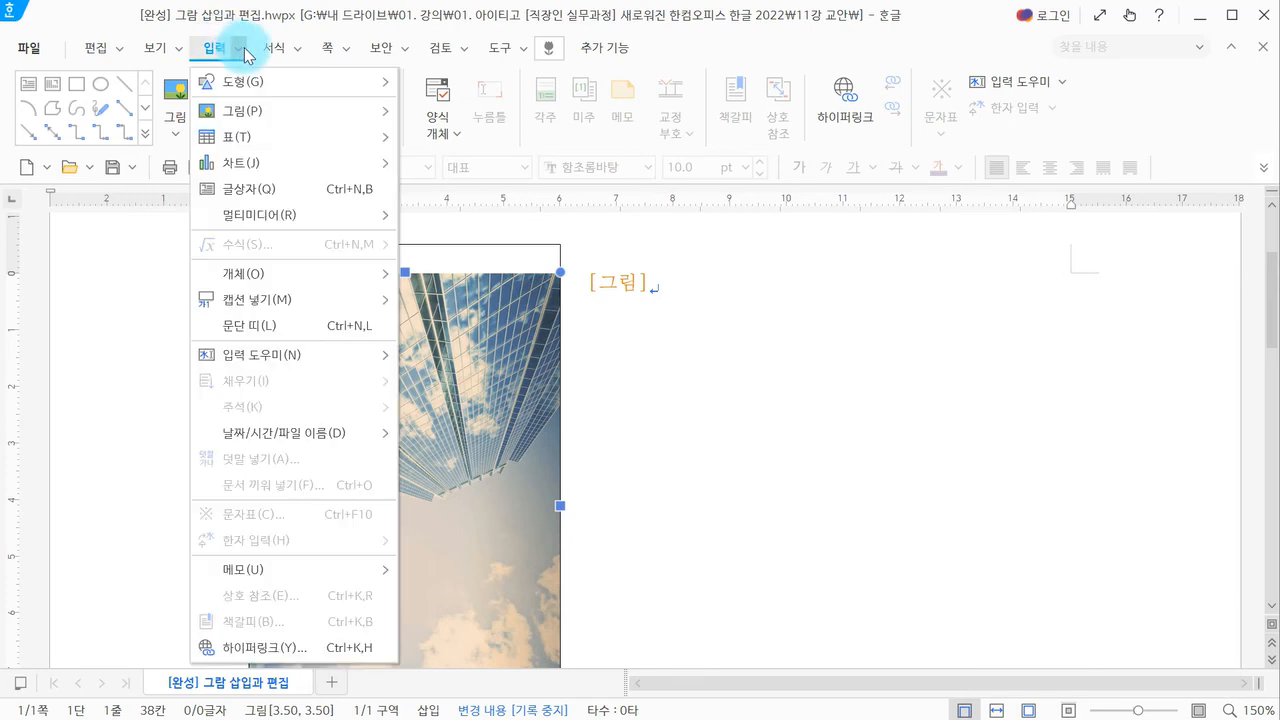
{"action": "mouse_move", "coordinate": [278, 310]}
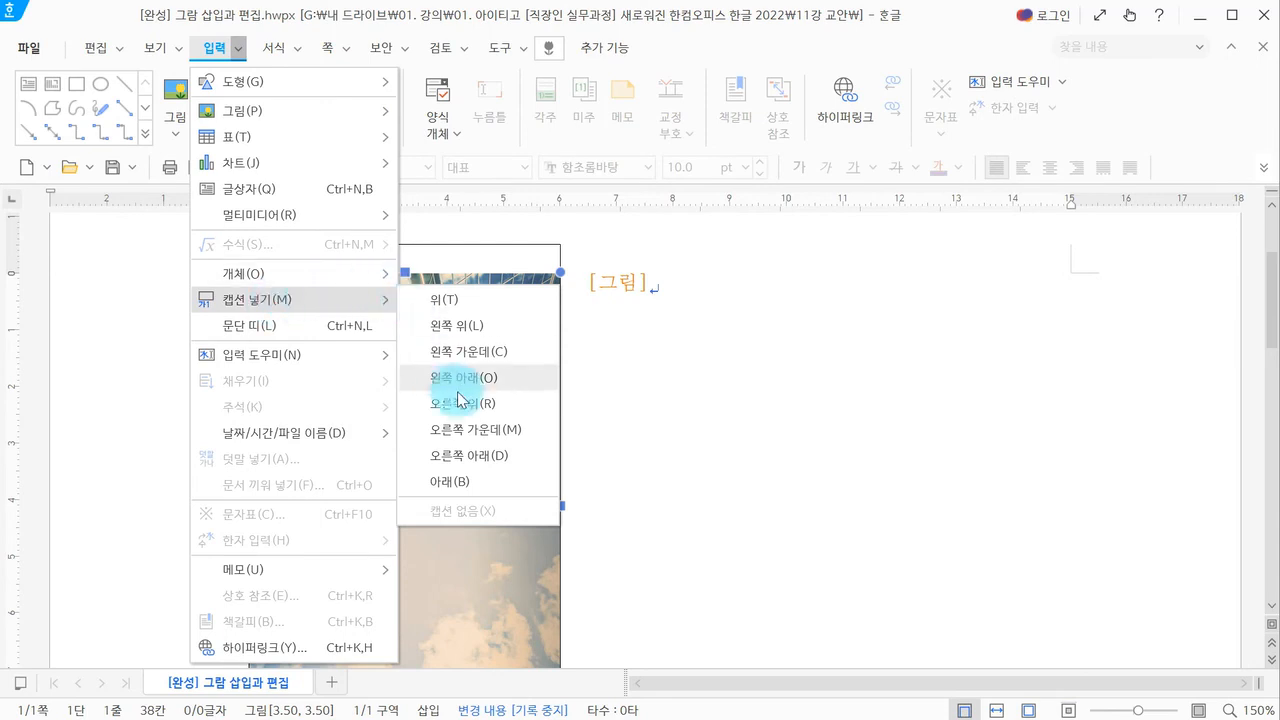
{"action": "left_click", "coordinate": [473, 492]}
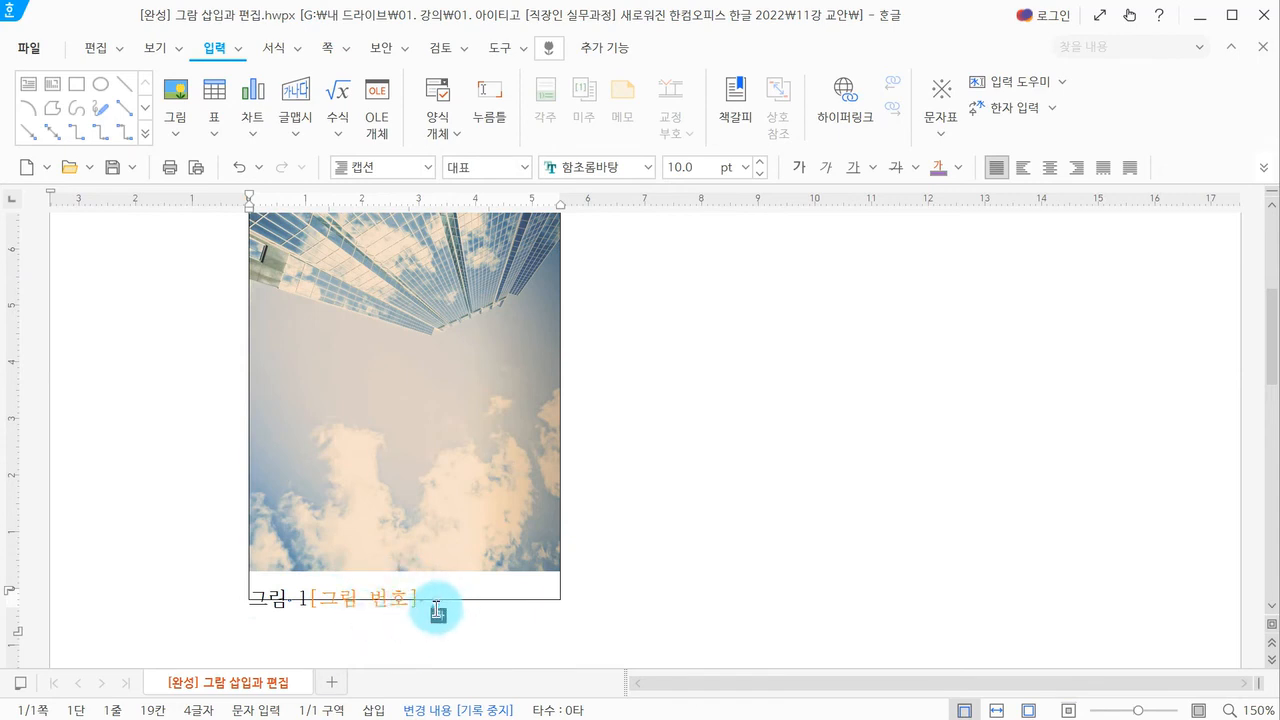
Check the caption's number field and hide the typesetting marks (조판 부호) in the document view
{"action": "left_click_drag", "start_coordinate": [430, 598], "coordinate": [300, 602]}
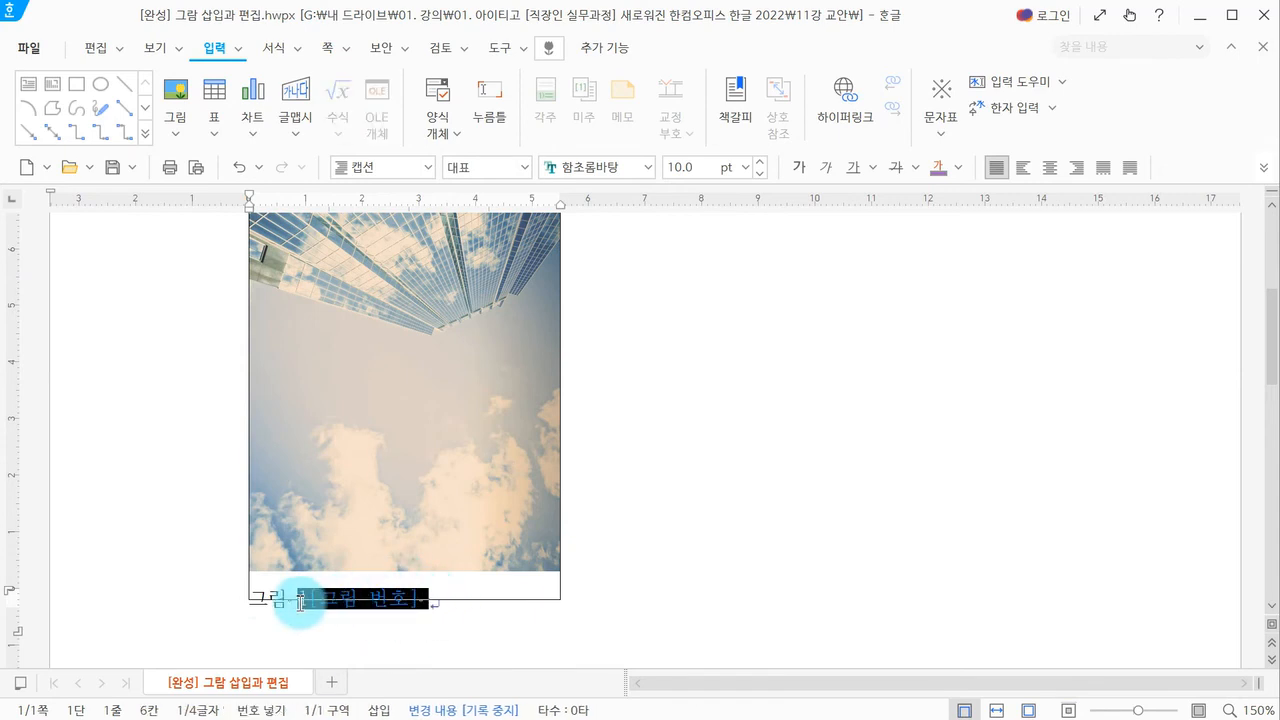
{"action": "left_click", "coordinate": [443, 594]}
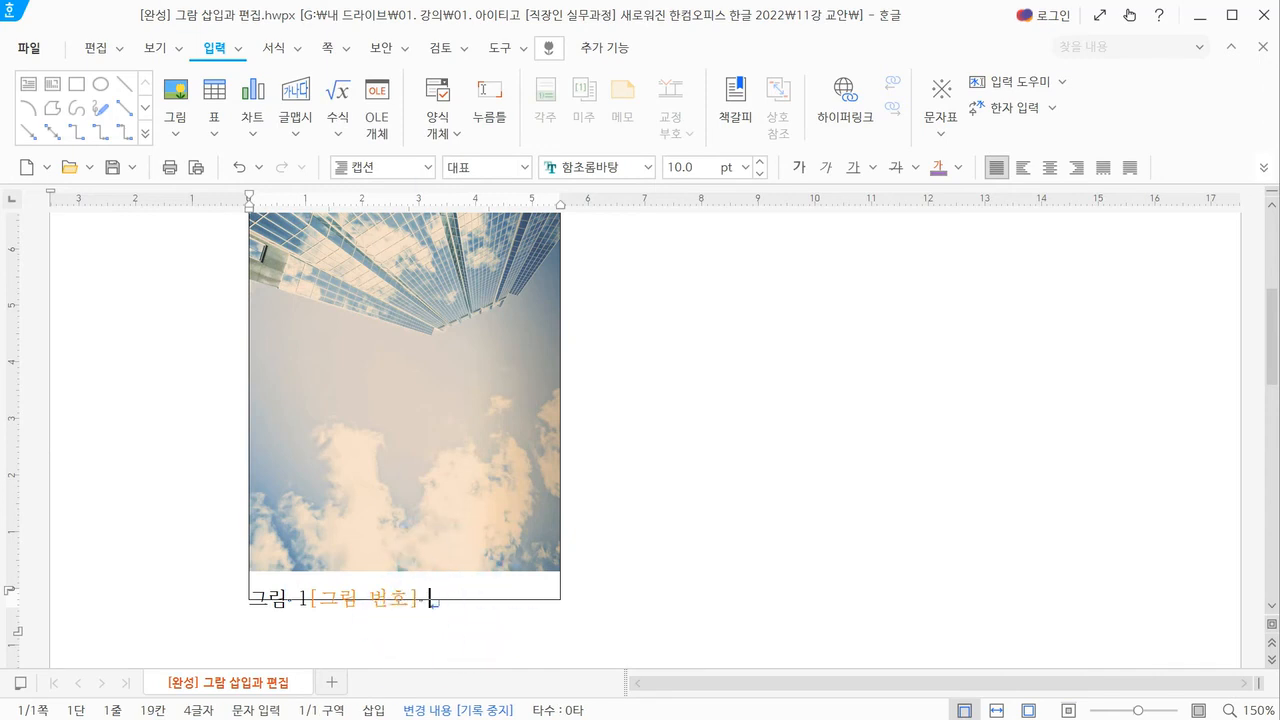
{"action": "left_click", "coordinate": [172, 52]}
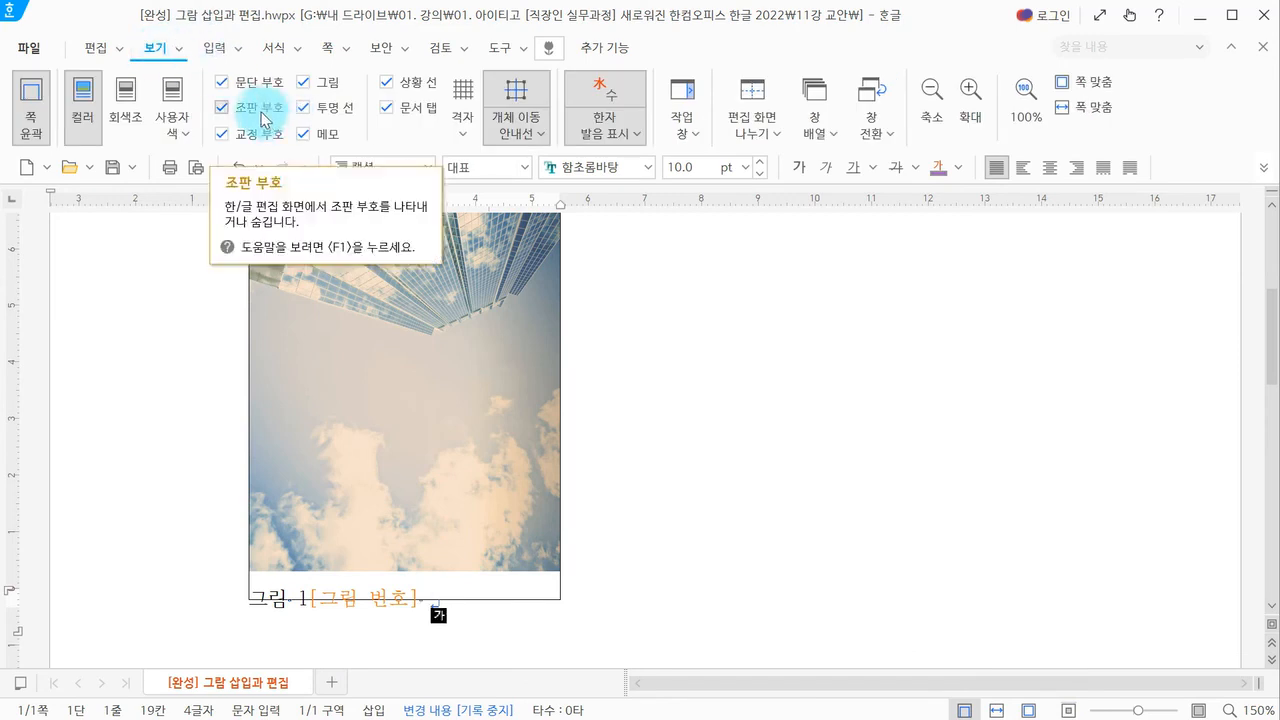
{"action": "left_click", "coordinate": [222, 107]}
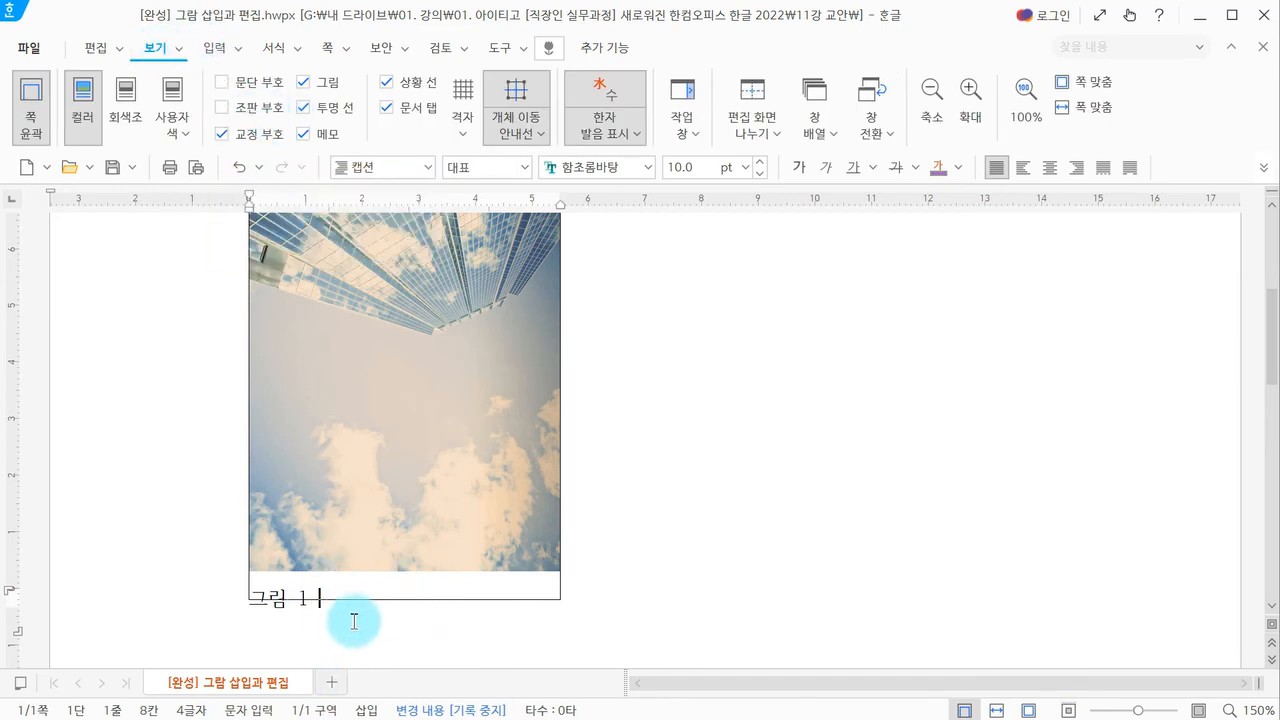
Rotate the captioned picture 90 degrees to the left (왼쪽으로 90도 회전)
{"action": "left_click", "coordinate": [432, 478]}
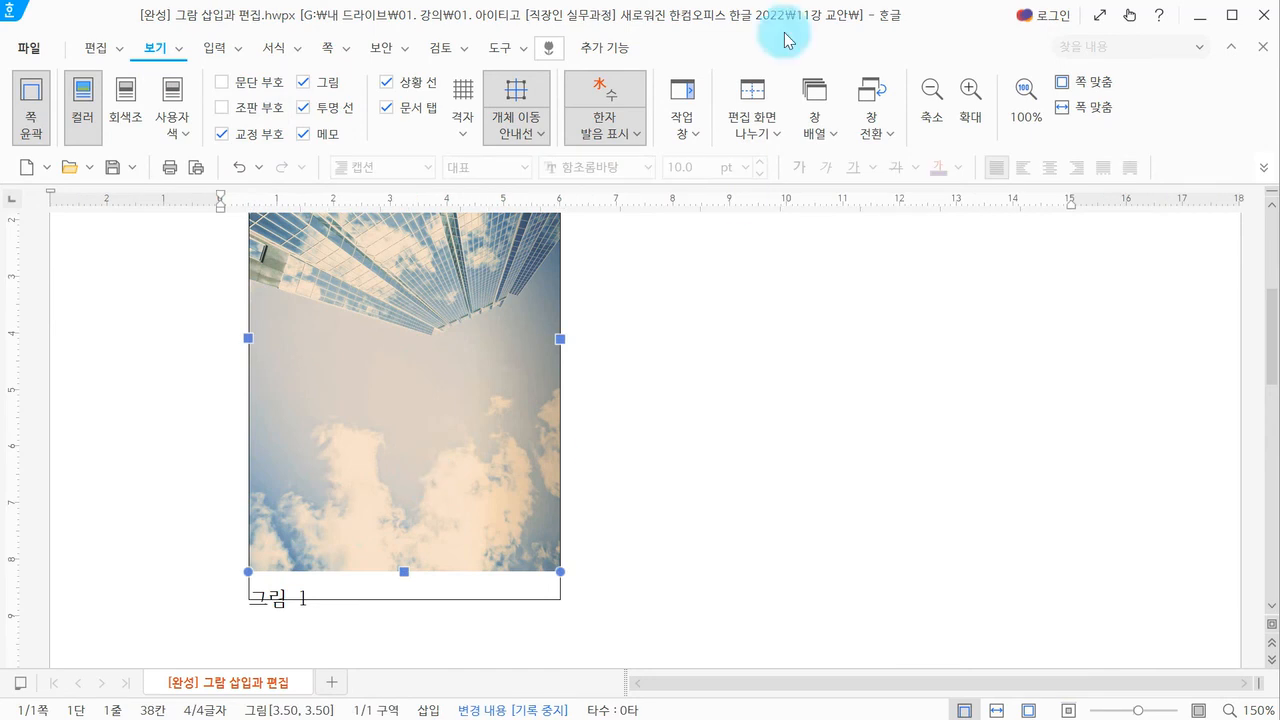
{"action": "left_click", "coordinate": [548, 47]}
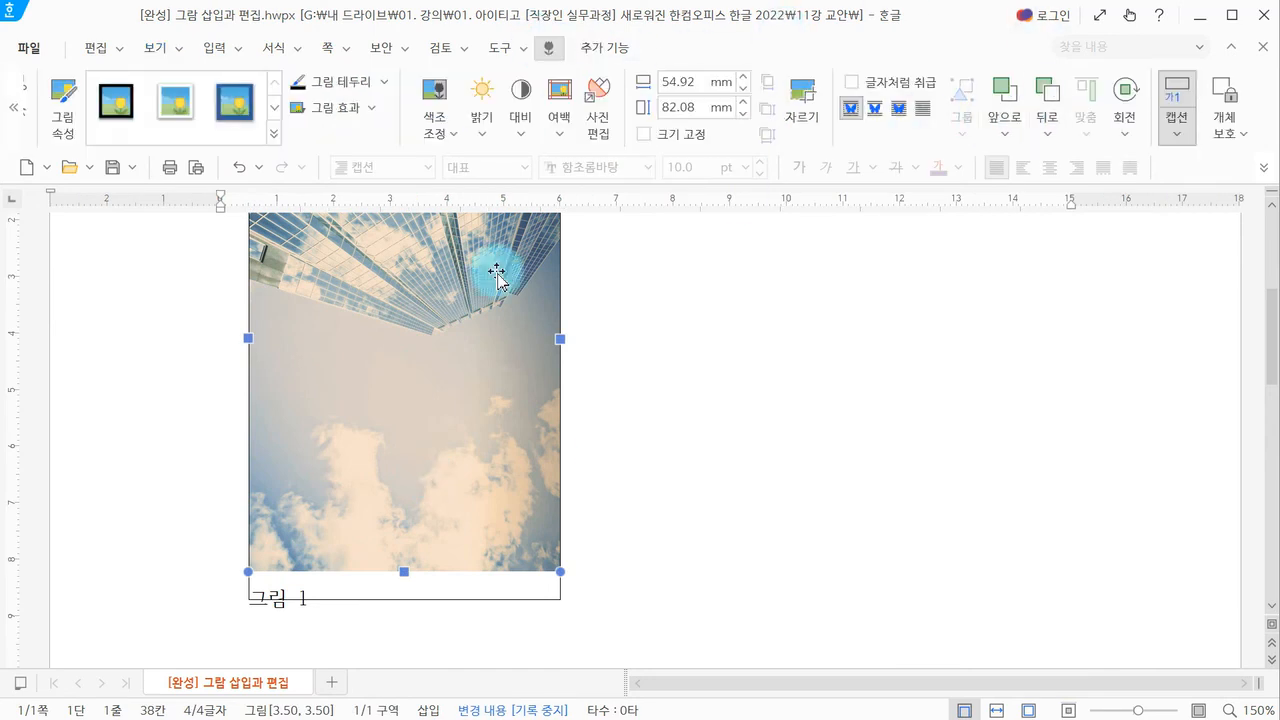
{"action": "left_click", "coordinate": [1123, 128]}
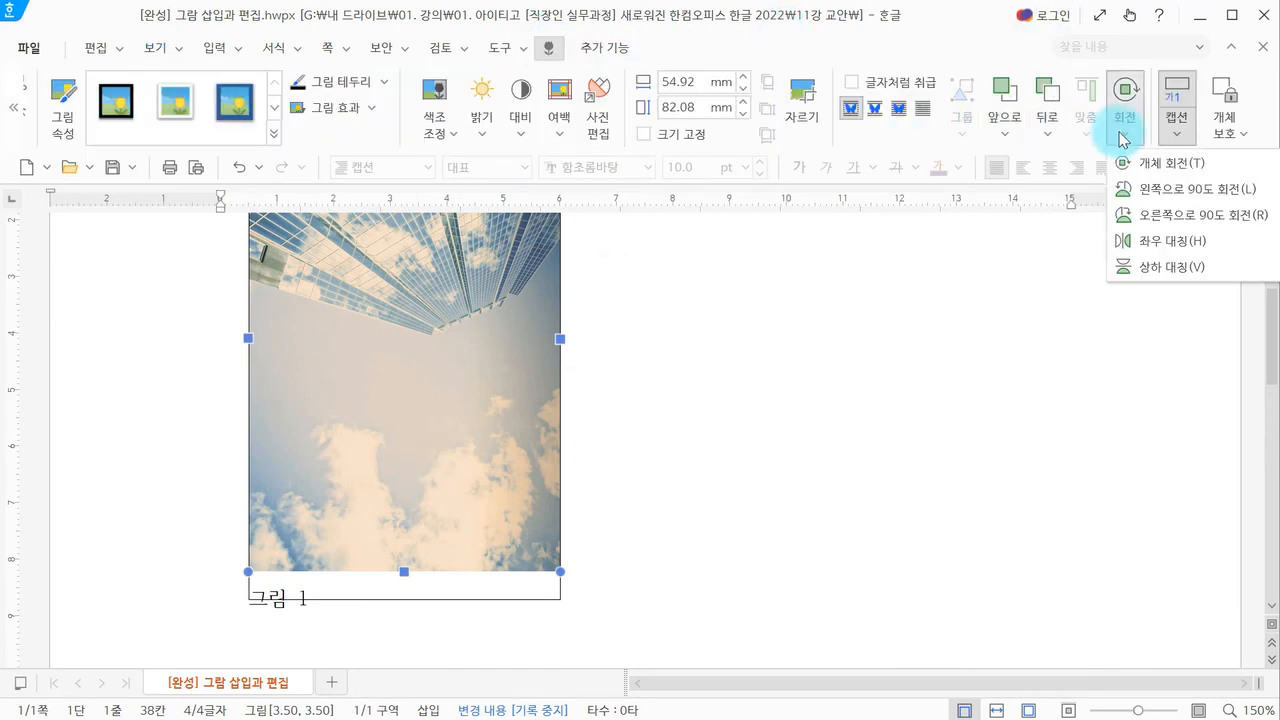
{"action": "left_click", "coordinate": [1150, 190]}
Enclose the caption's figure label in angle brackets and add a title so it reads "<그림 1> 회사 이미지"
{"action": "left_click", "coordinate": [320, 565]}
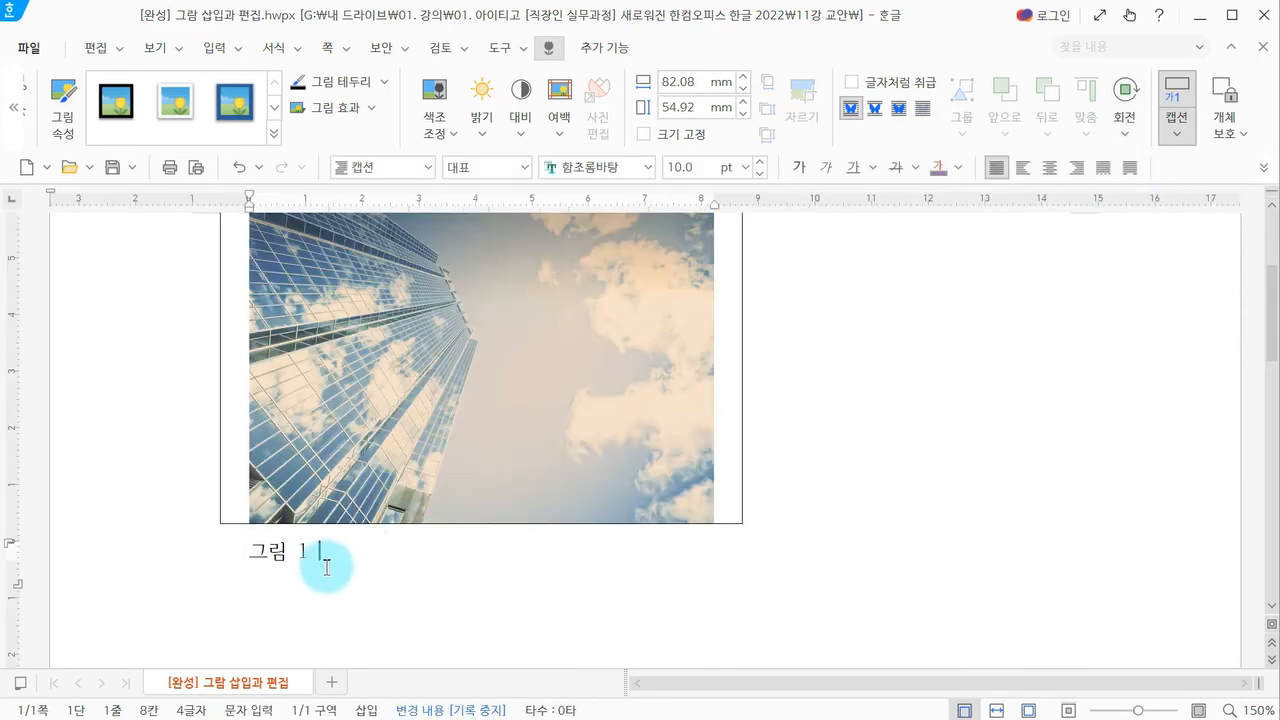
{"action": "left_click_drag", "start_coordinate": [255, 554], "coordinate": [311, 555]}
{"action": "left_click", "coordinate": [253, 573]}
{"action": "type", "text": "<"}
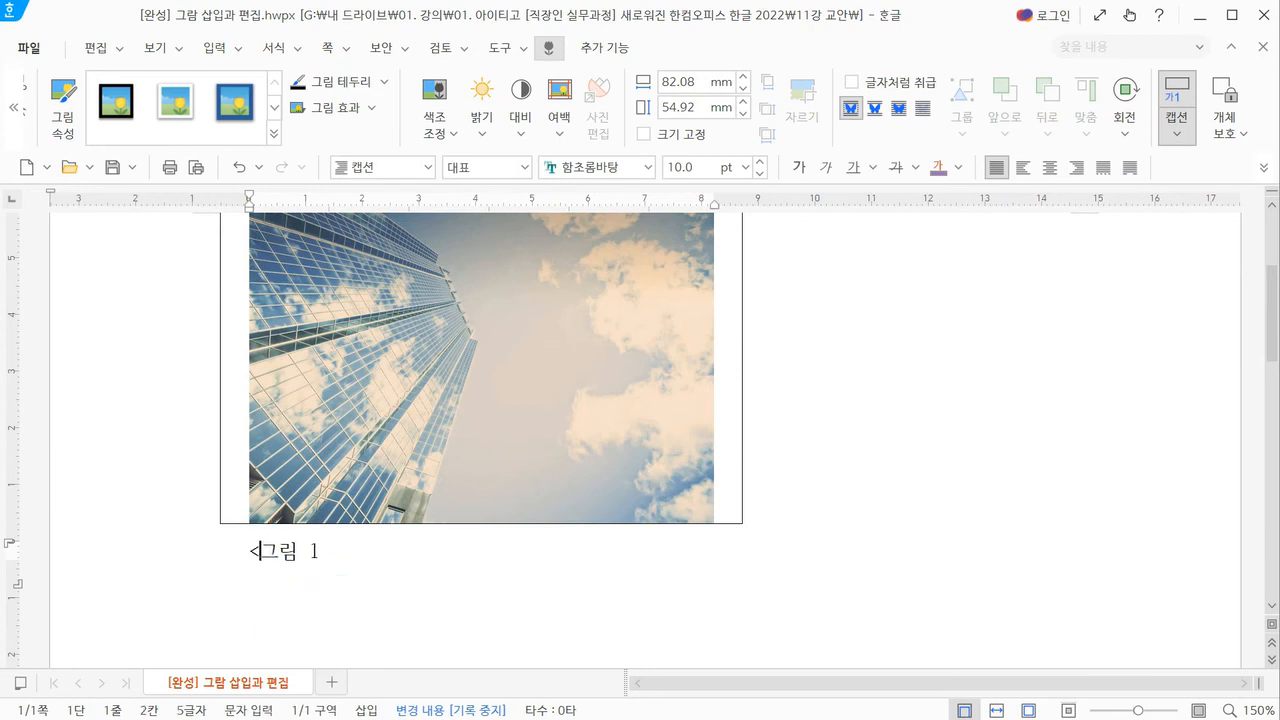
{"action": "left_click", "coordinate": [331, 551]}
{"action": "left_click", "coordinate": [318, 550]}
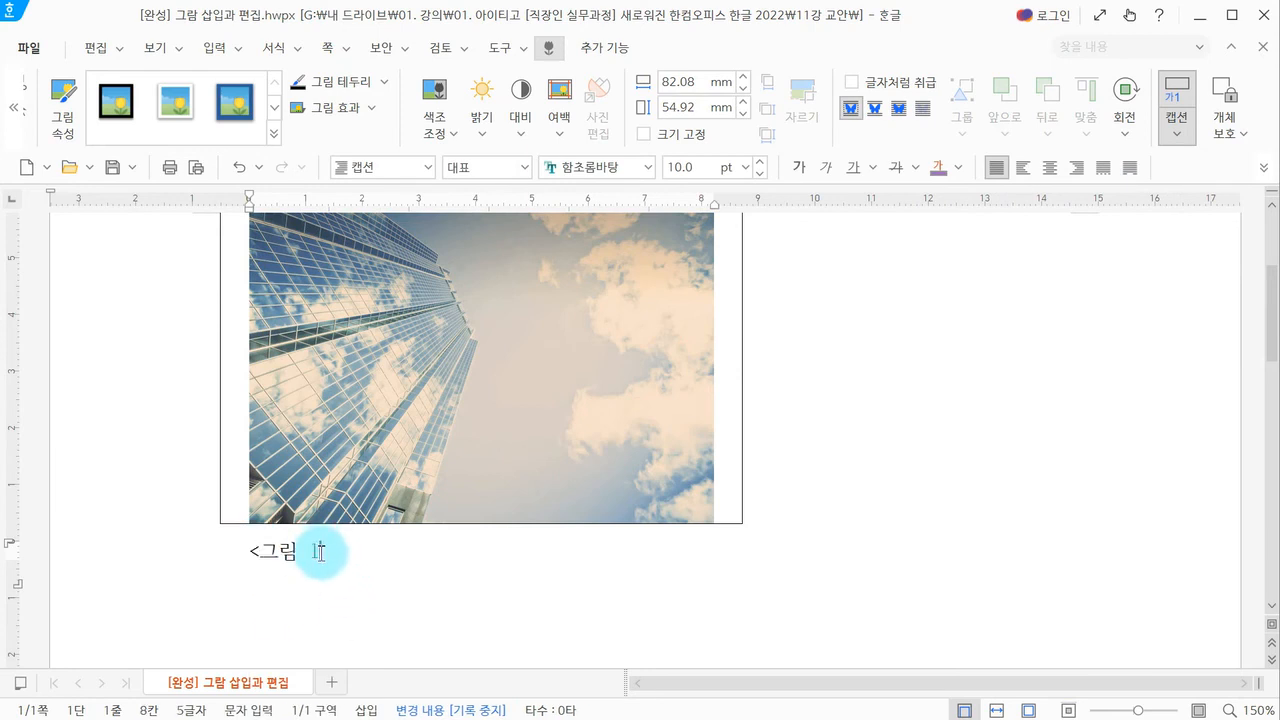
{"action": "type", "text": "> "}
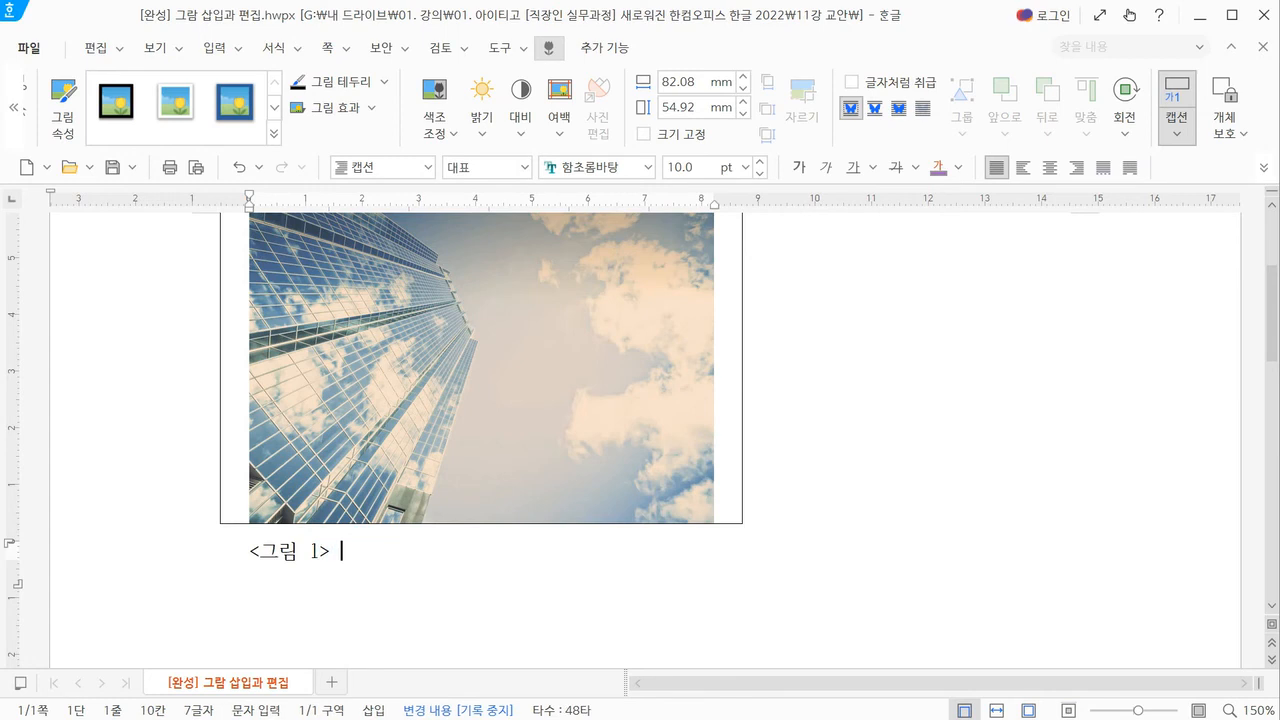
{"action": "type", "text": "회사 이밎"}
{"action": "type", "text": "ㅣ"}
{"action": "left_click", "coordinate": [486, 557]}
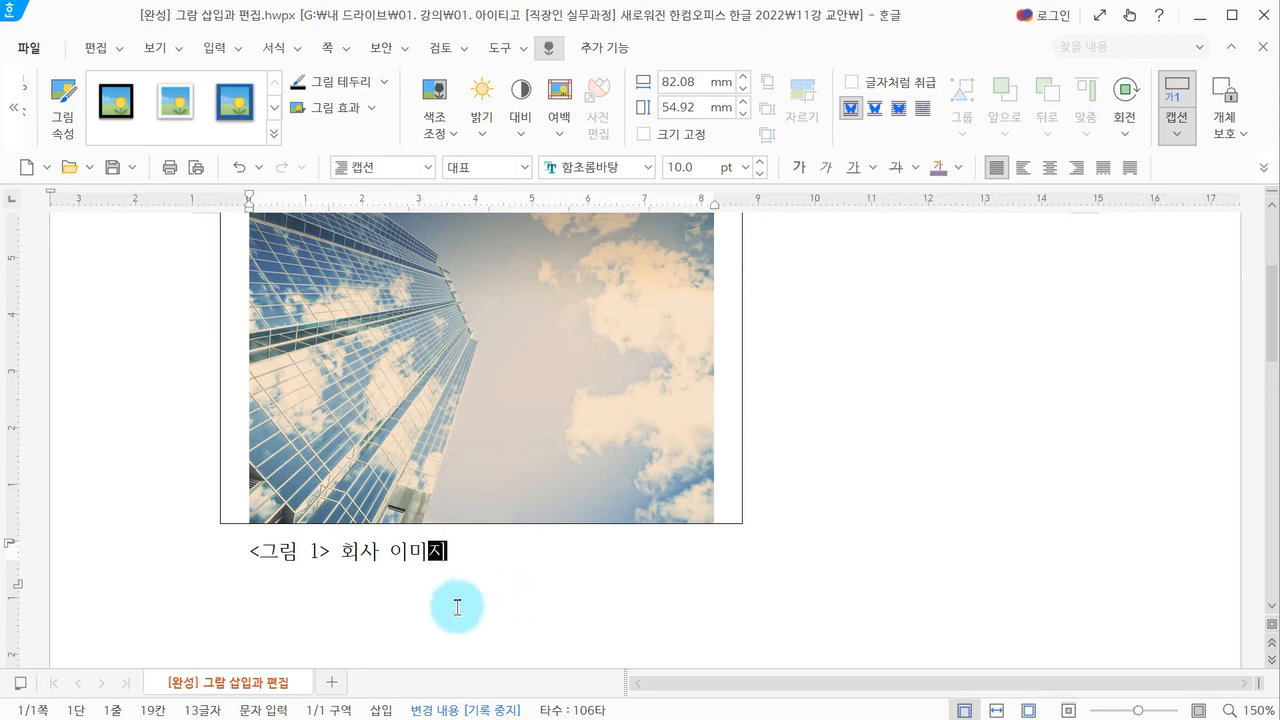
Change the font of the whole caption to 맑은 고딕 and return to the body text
{"action": "left_click_drag", "start_coordinate": [475, 553], "coordinate": [222, 542]}
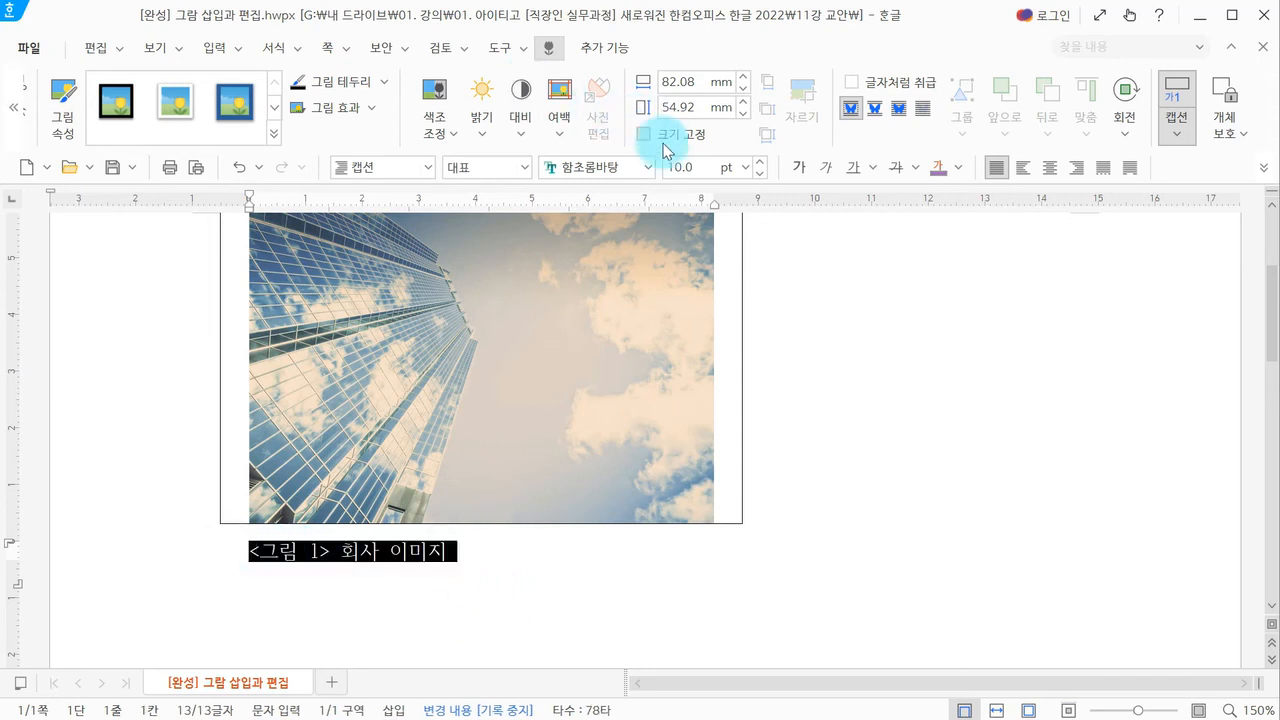
{"action": "left_click", "coordinate": [648, 168]}
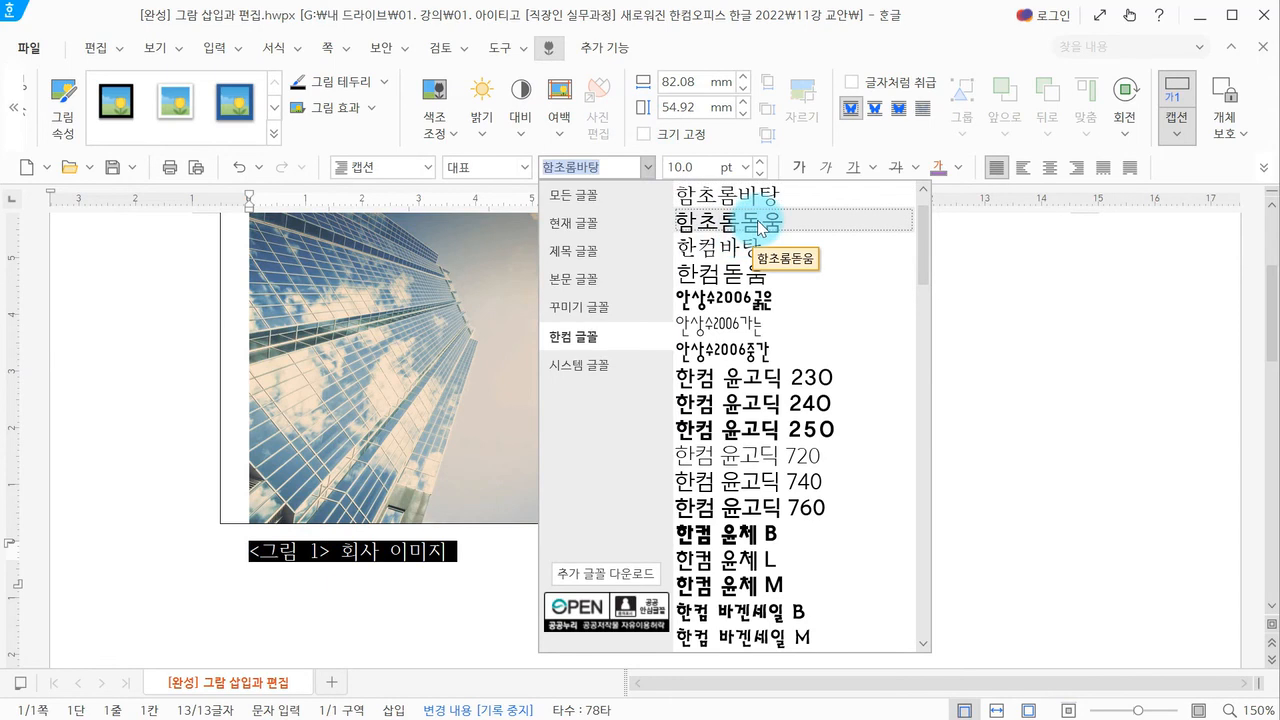
{"action": "left_click", "coordinate": [633, 198]}
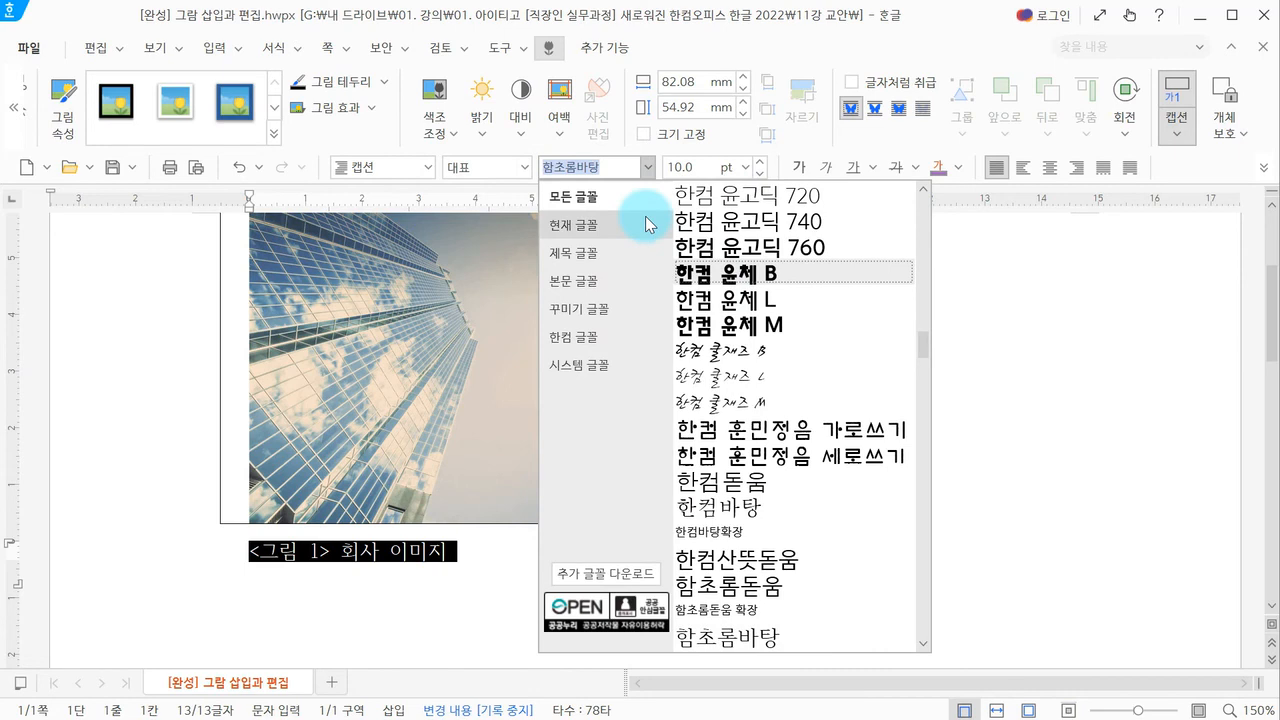
{"action": "type", "text": "akfr"}
{"action": "key", "text": "BackSpace"}
{"action": "key", "text": "BackSpace"}
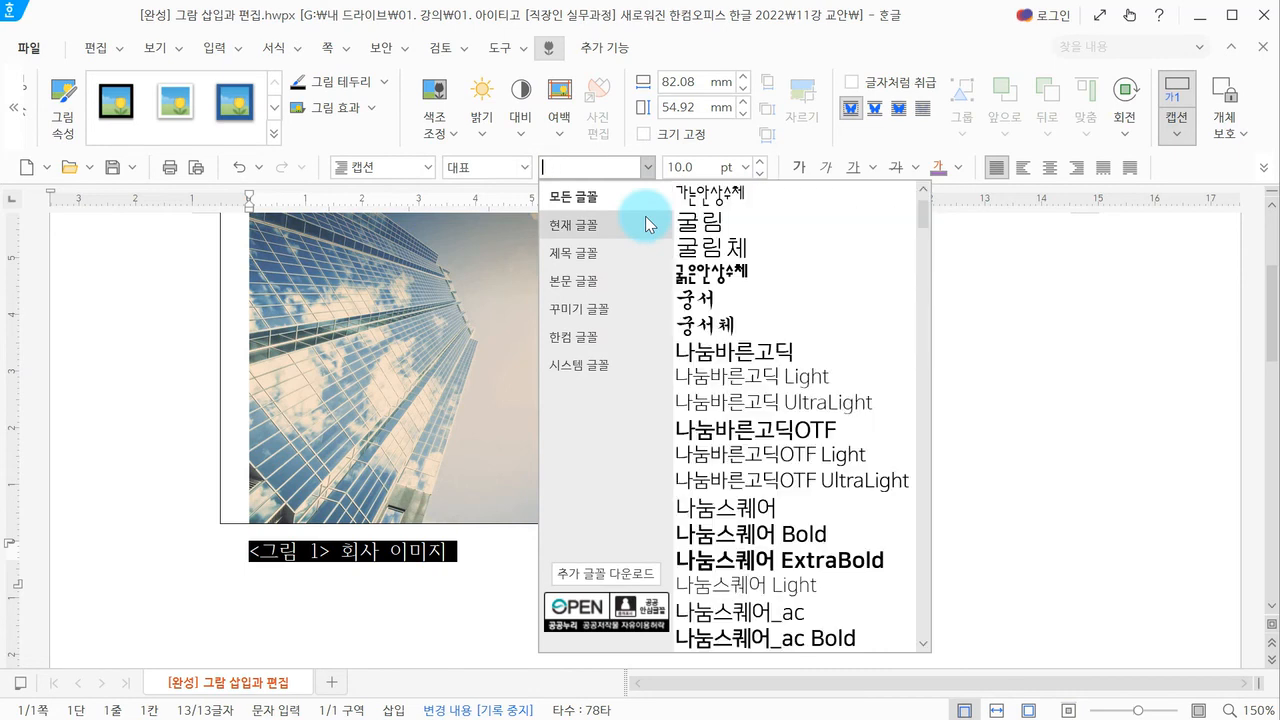
{"action": "type", "text": "맑ㅇ"}
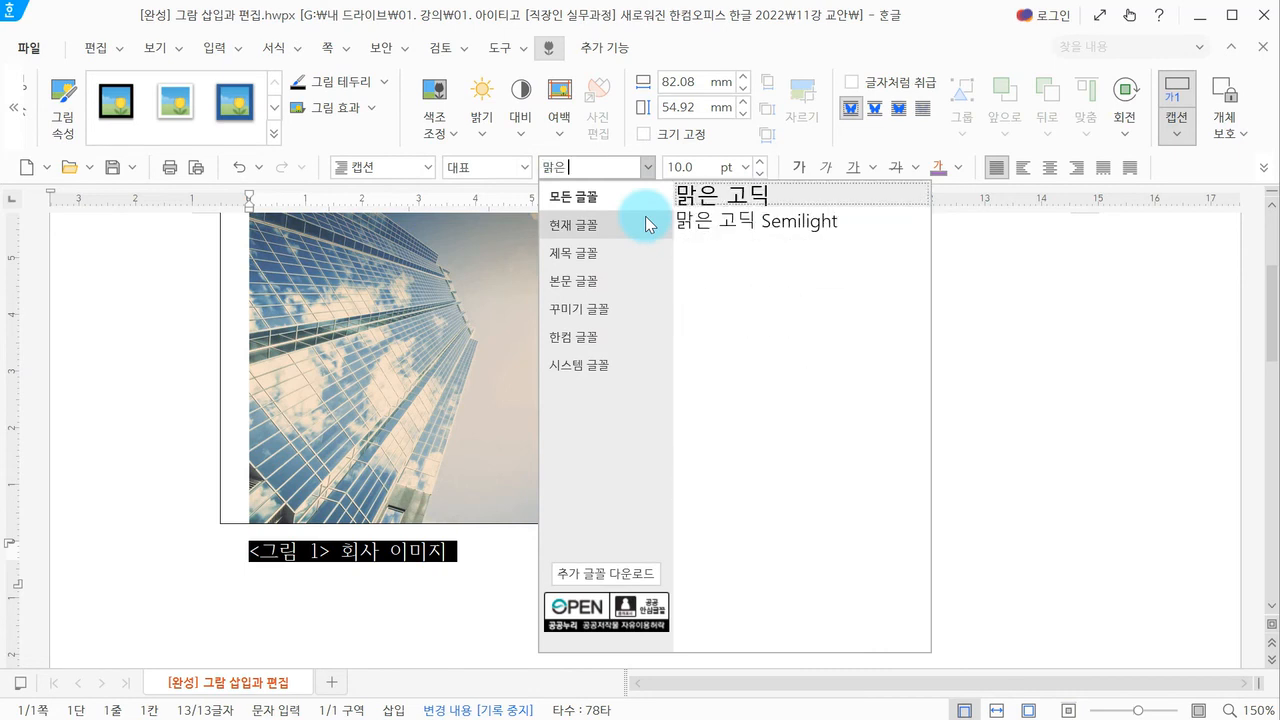
{"action": "left_click", "coordinate": [770, 200]}
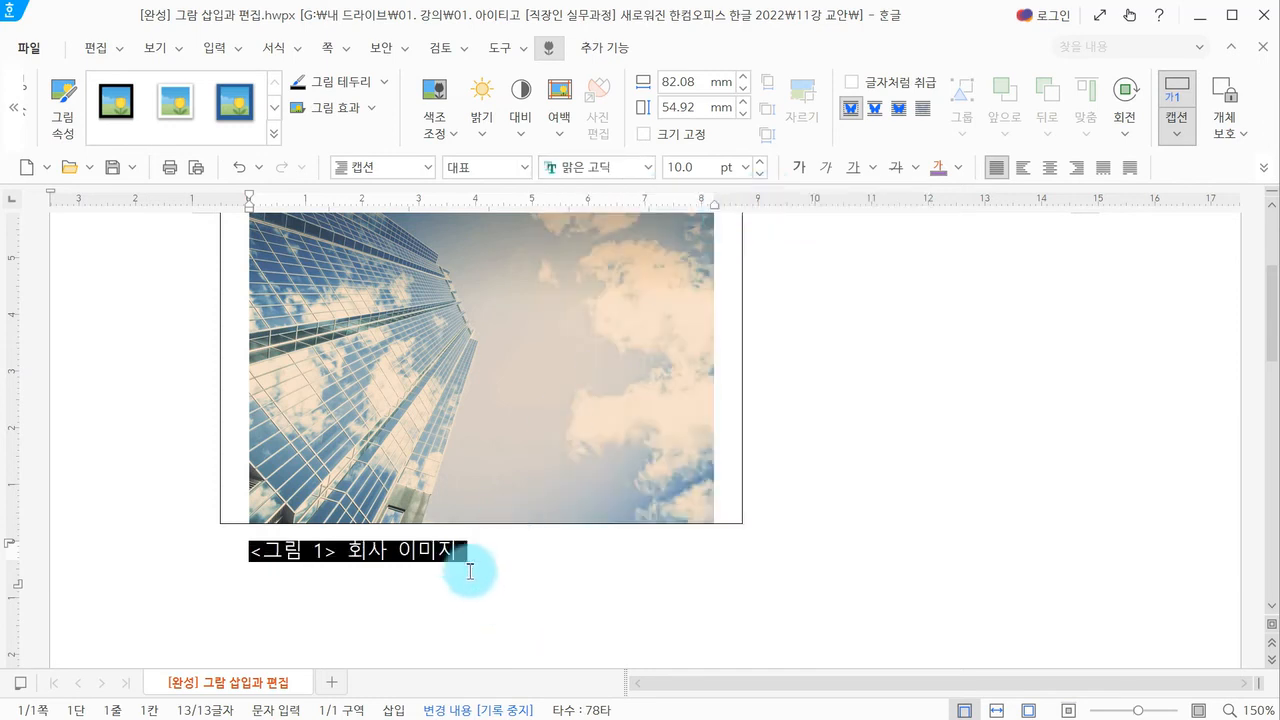
{"action": "left_click", "coordinate": [986, 480]}
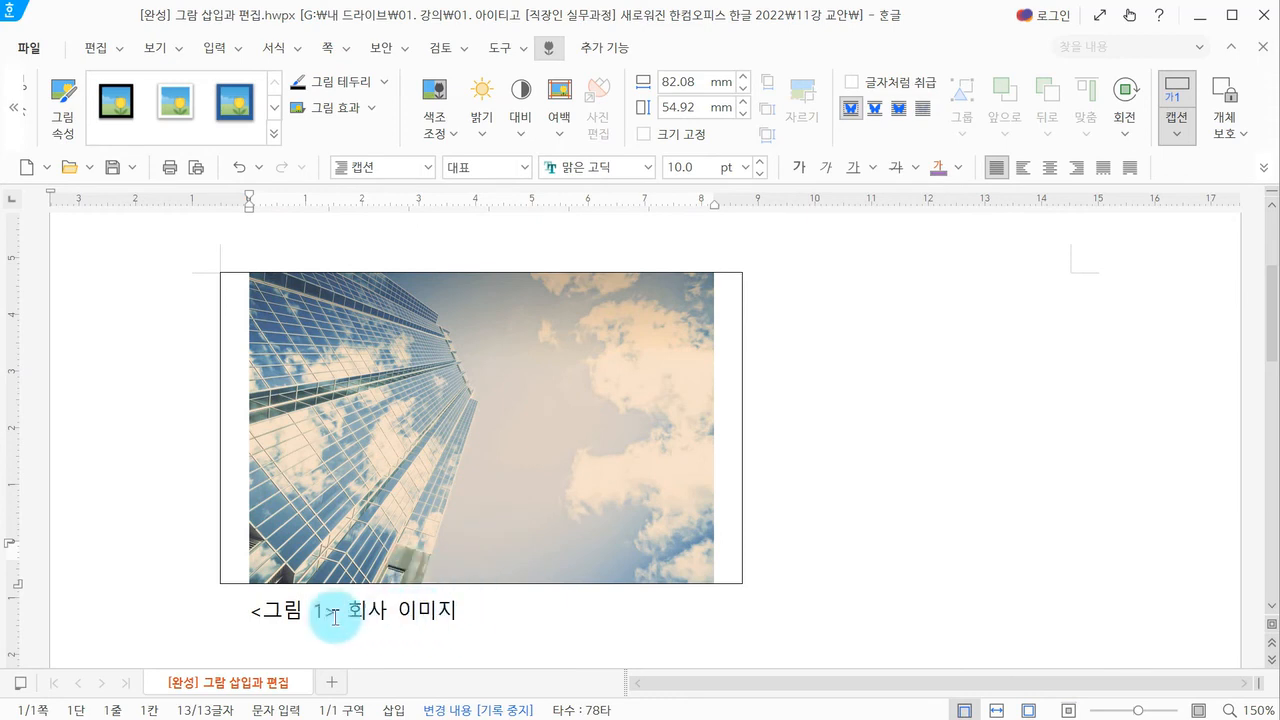
{"action": "left_click", "coordinate": [226, 625]}
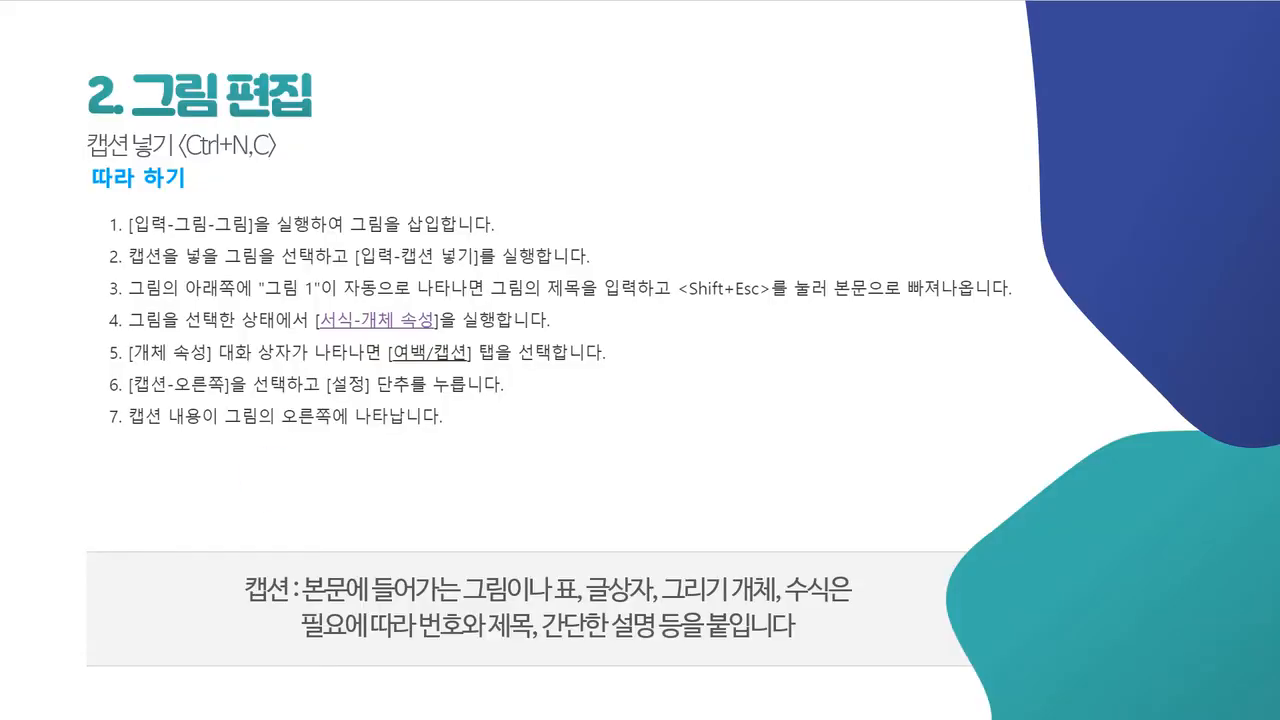
{"action": "scroll", "coordinate": [348, 338], "scroll_direction": "down", "scroll_amount": 1}
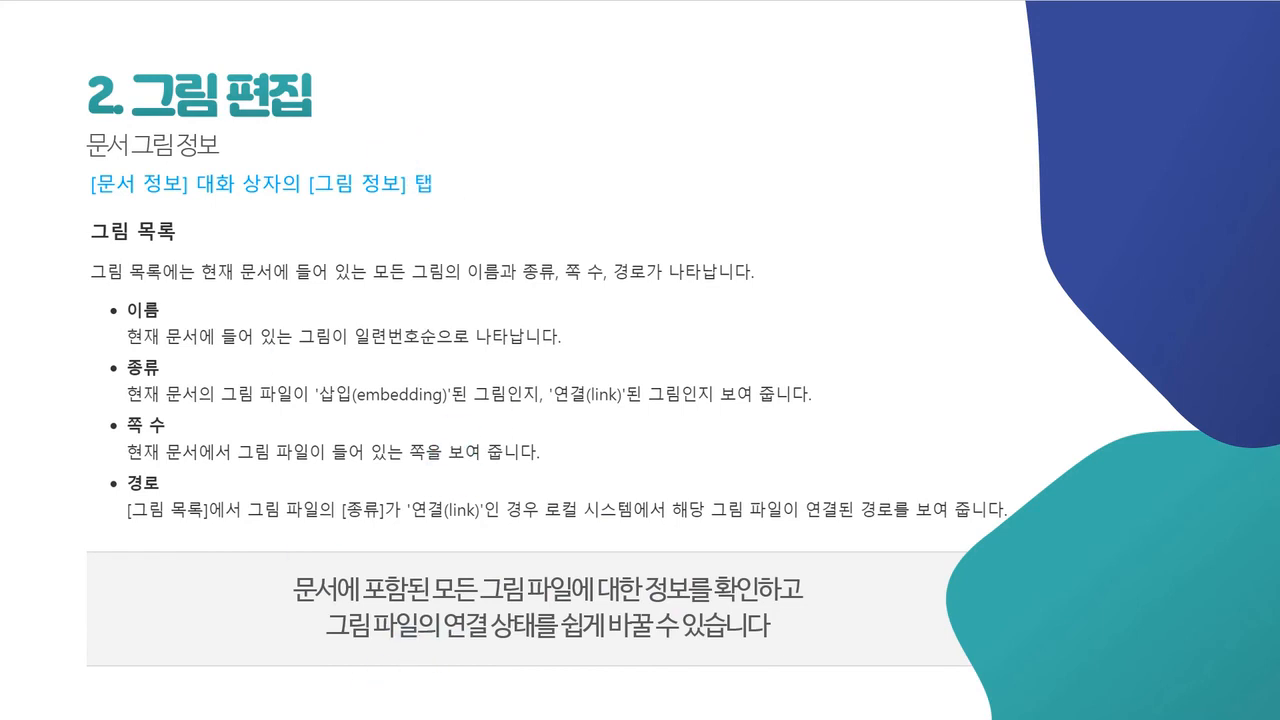
{"action": "left_click", "coordinate": [484, 718]}
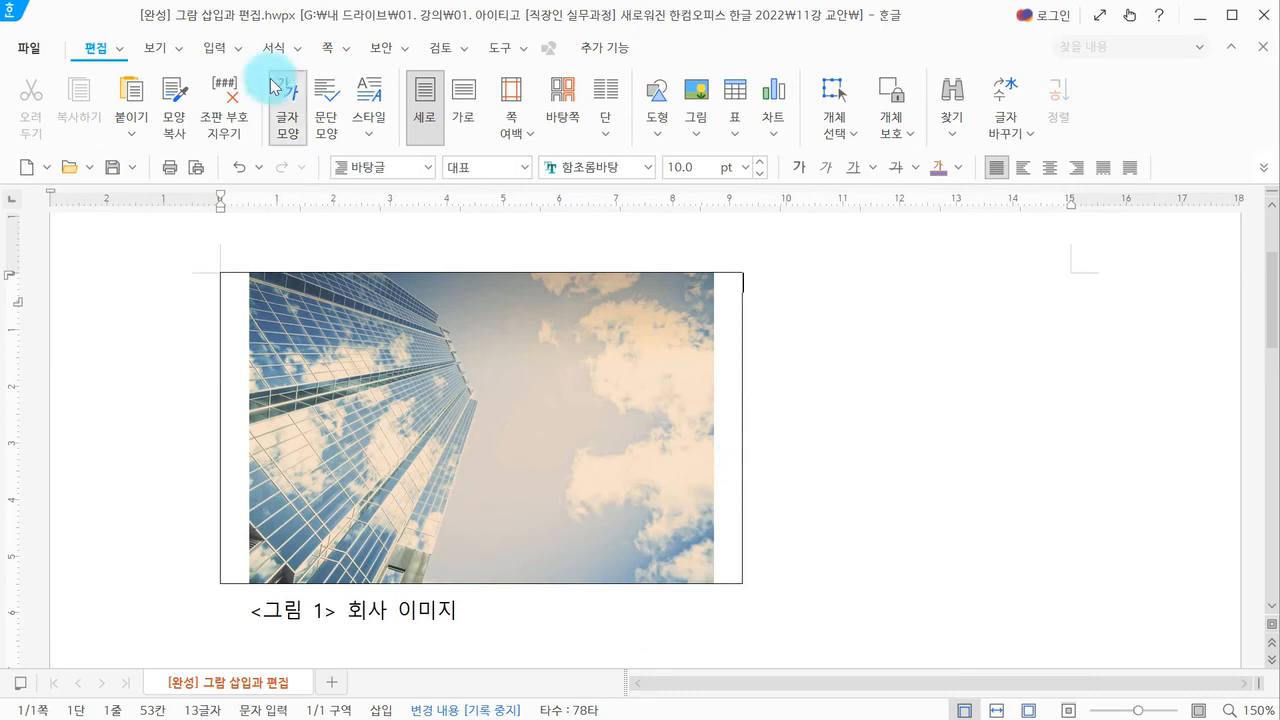
Open the document information (문서 정보) and examine the picture list under 그림 정보
{"action": "left_click", "coordinate": [30, 48]}
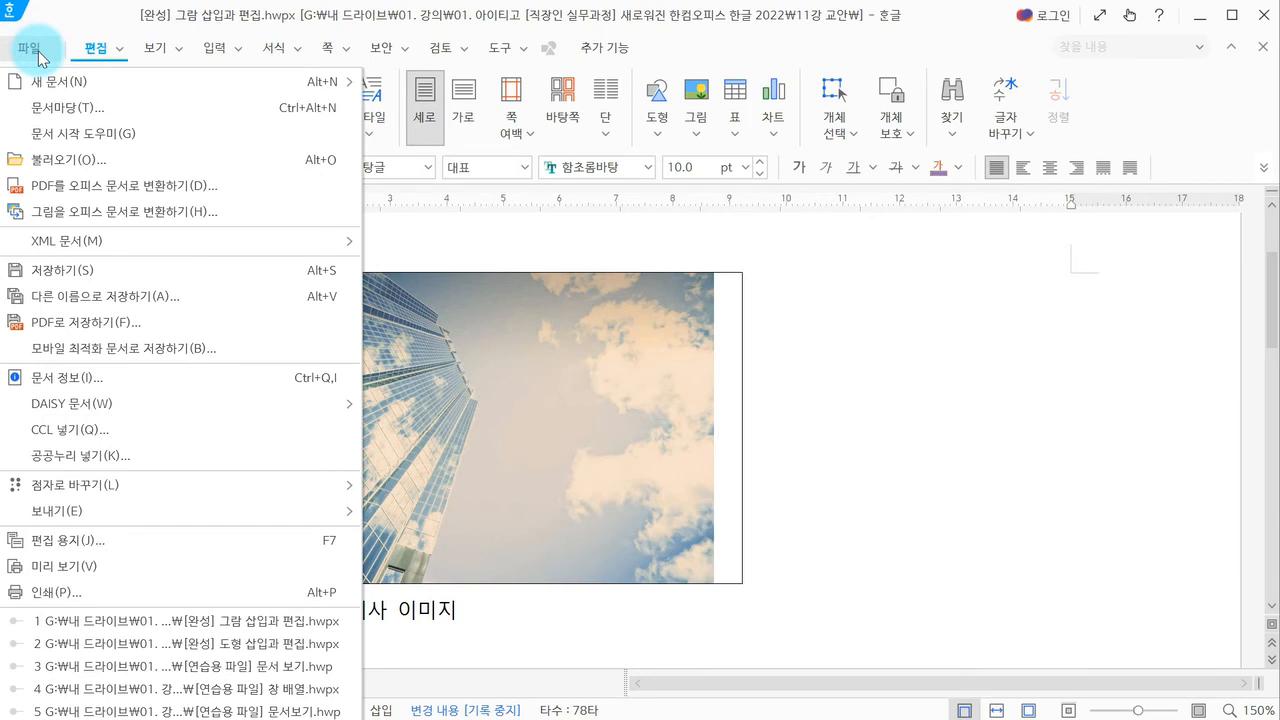
{"action": "left_click", "coordinate": [147, 385]}
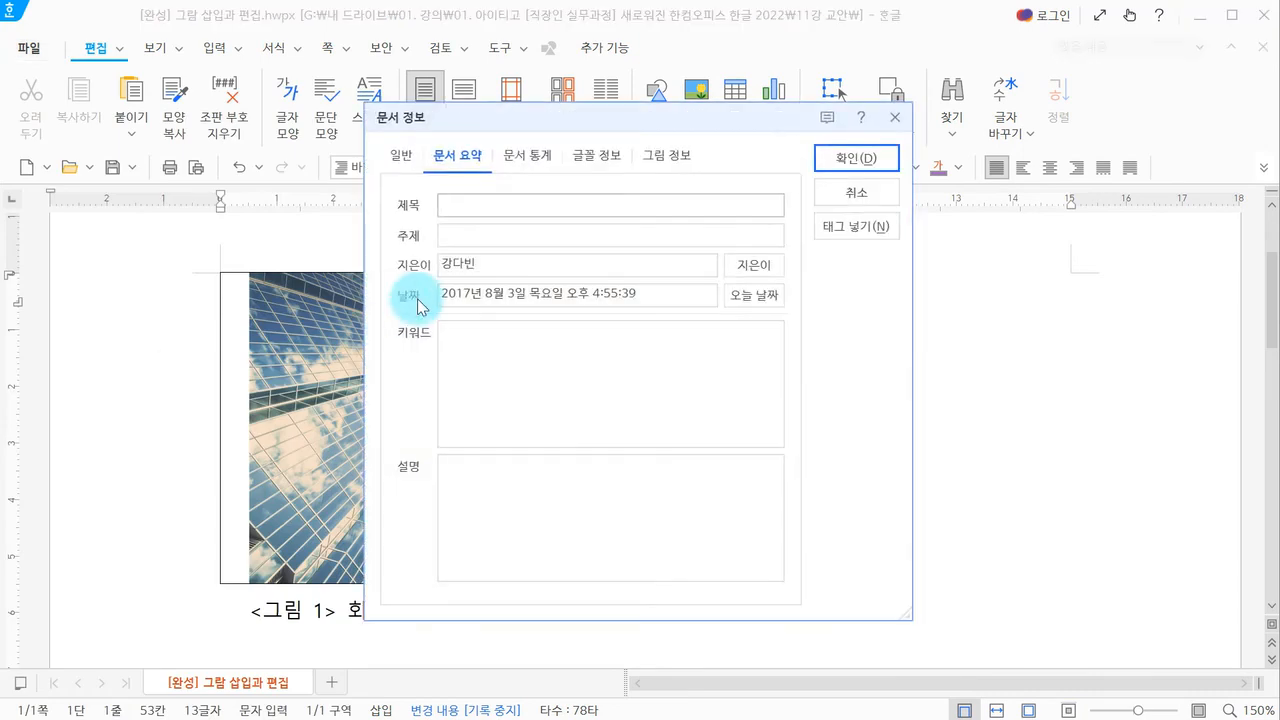
{"action": "left_click", "coordinate": [502, 263]}
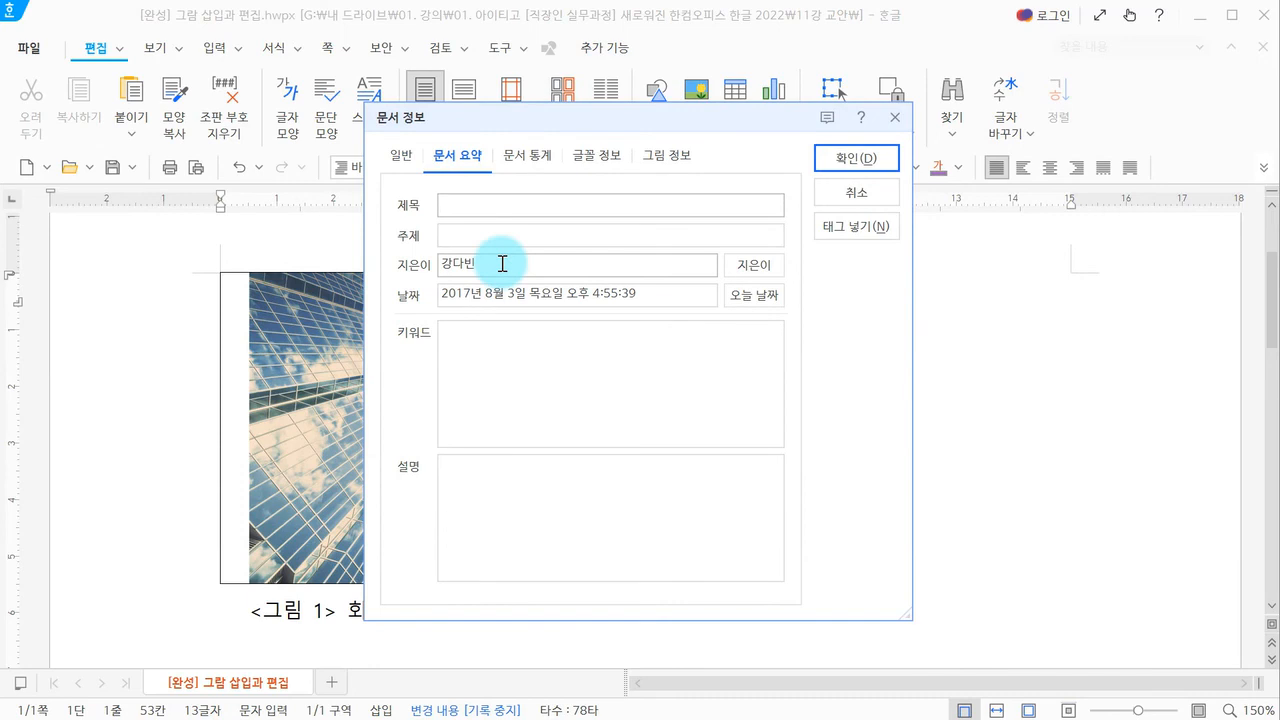
{"action": "left_click", "coordinate": [659, 155]}
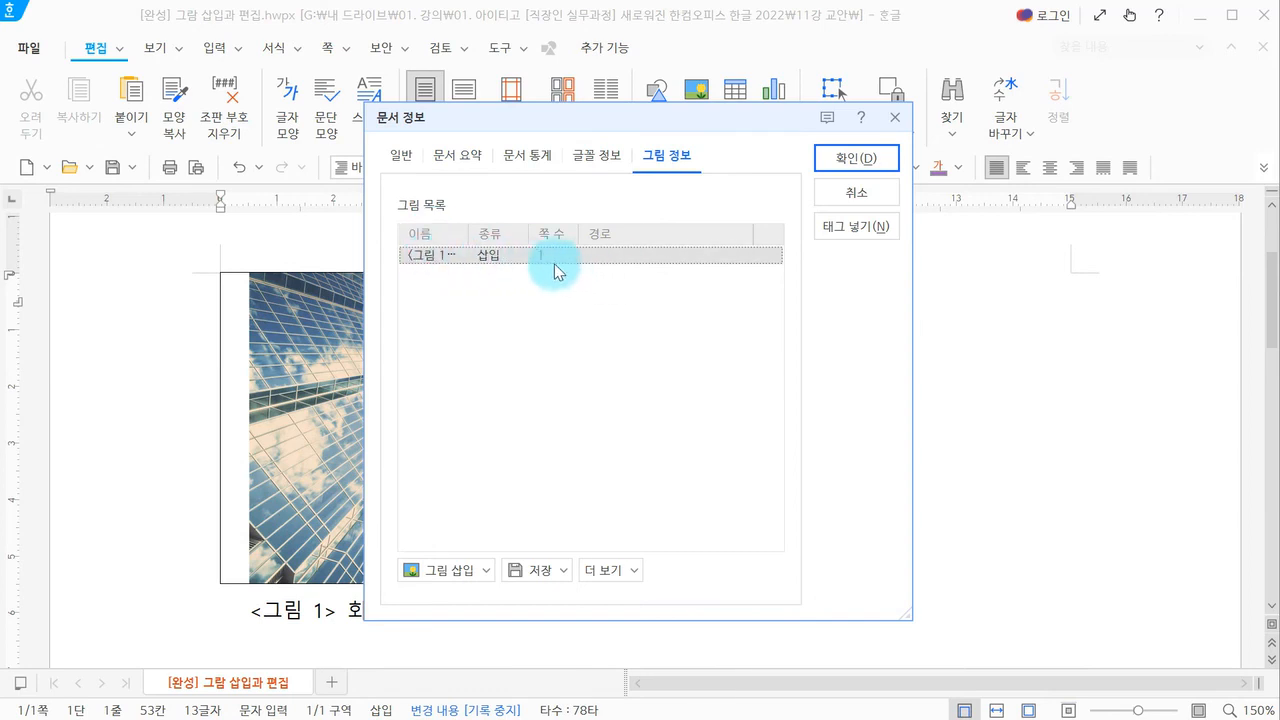
Widen the name column of the picture list to read the full caption, look at the picture insertion options, and close the document information
{"action": "left_click_drag", "start_coordinate": [470, 233], "coordinate": [546, 234]}
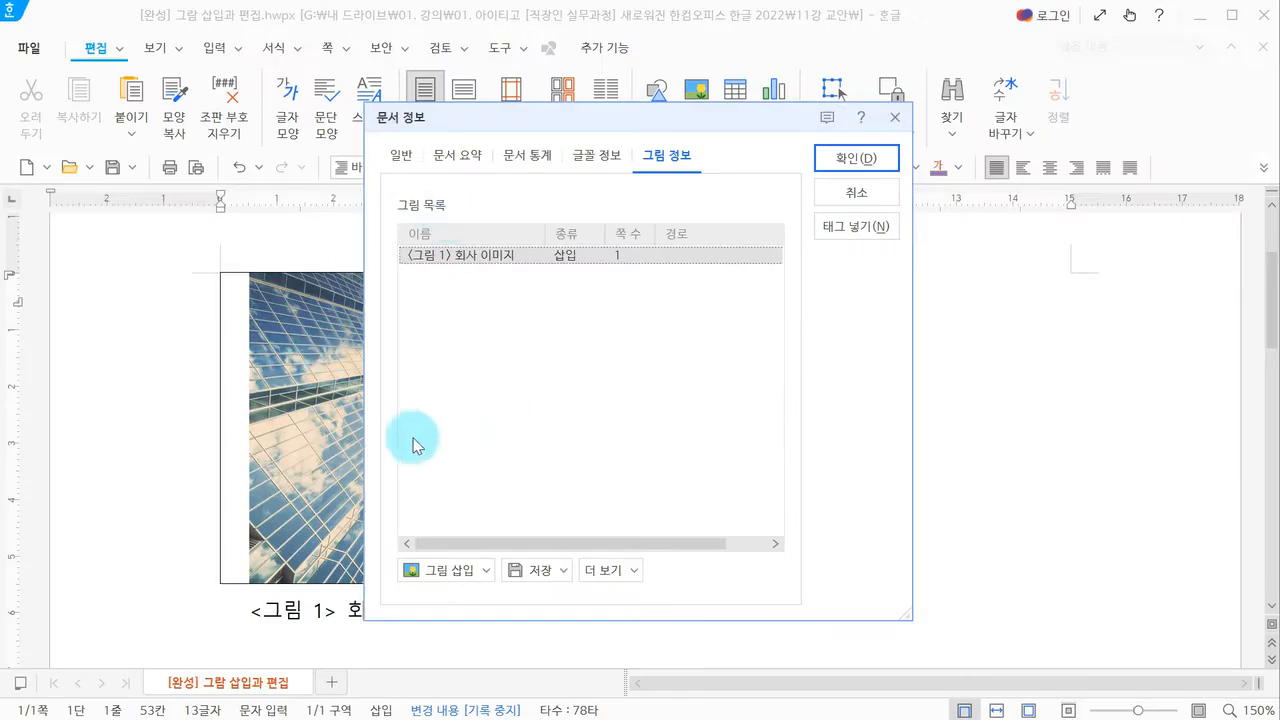
{"action": "left_click_drag", "start_coordinate": [546, 124], "coordinate": [801, 128]}
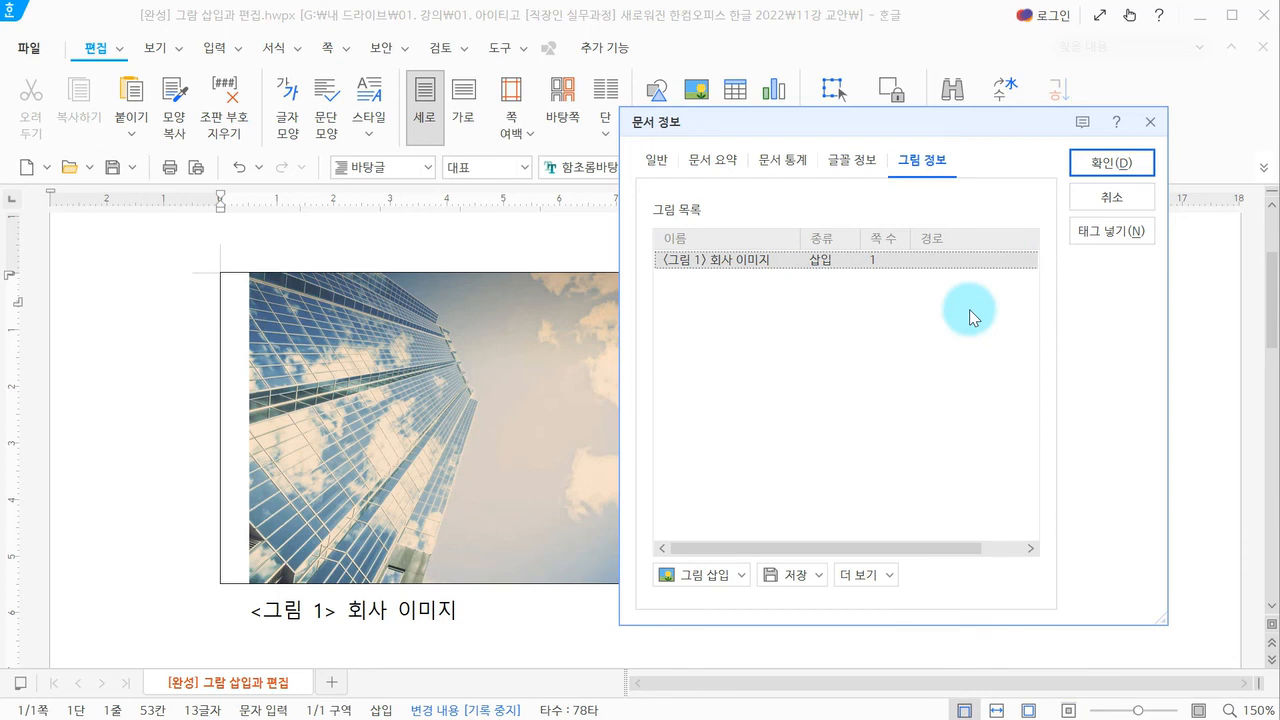
{"action": "left_click", "coordinate": [719, 580]}
{"action": "left_click", "coordinate": [824, 461]}
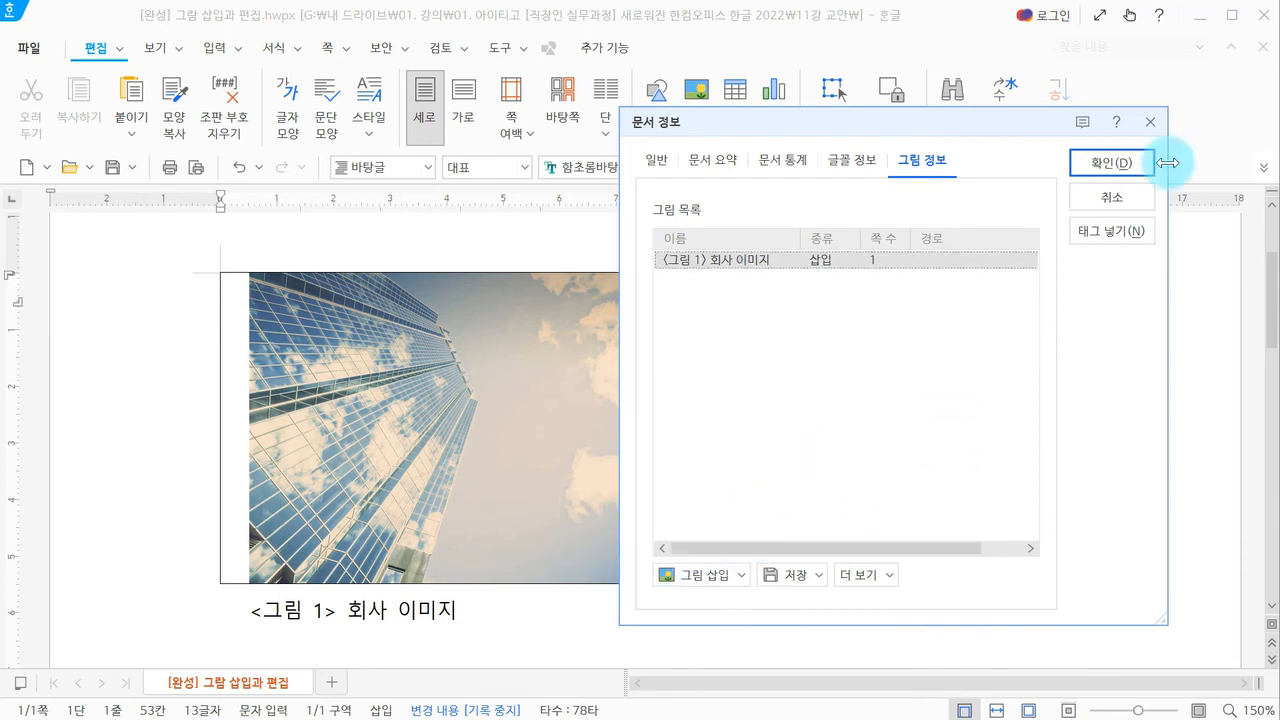
{"action": "left_click", "coordinate": [1140, 197]}
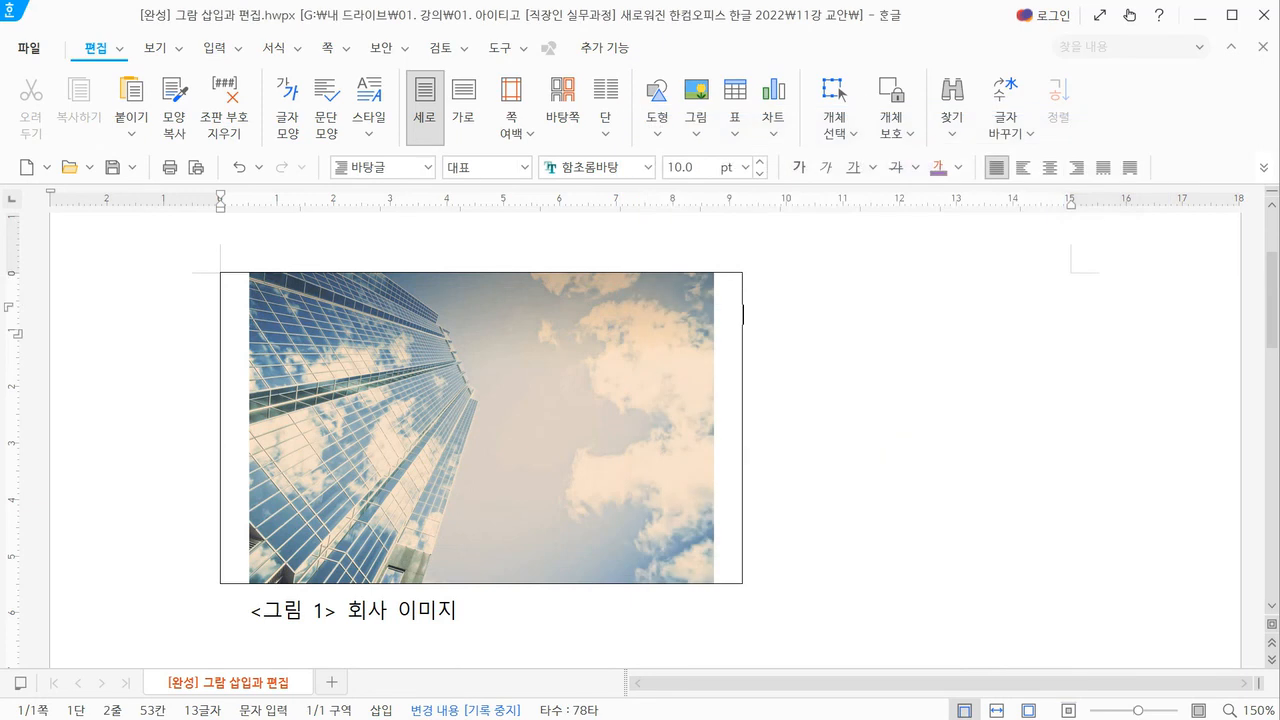
Insert [연습용파일] 그림예제.jpg as a linked picture below the captioned picture, about 67 mm wide and 44 mm high
{"action": "left_click", "coordinate": [214, 48]}
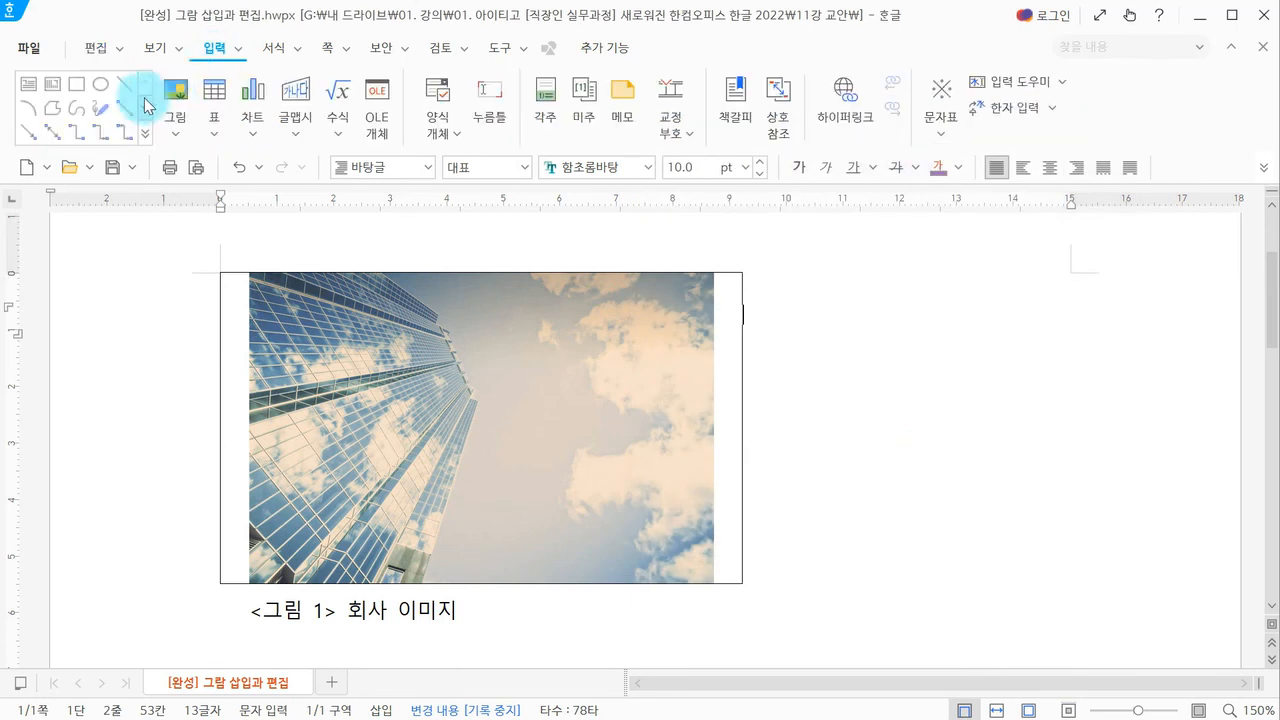
{"action": "left_click", "coordinate": [176, 92]}
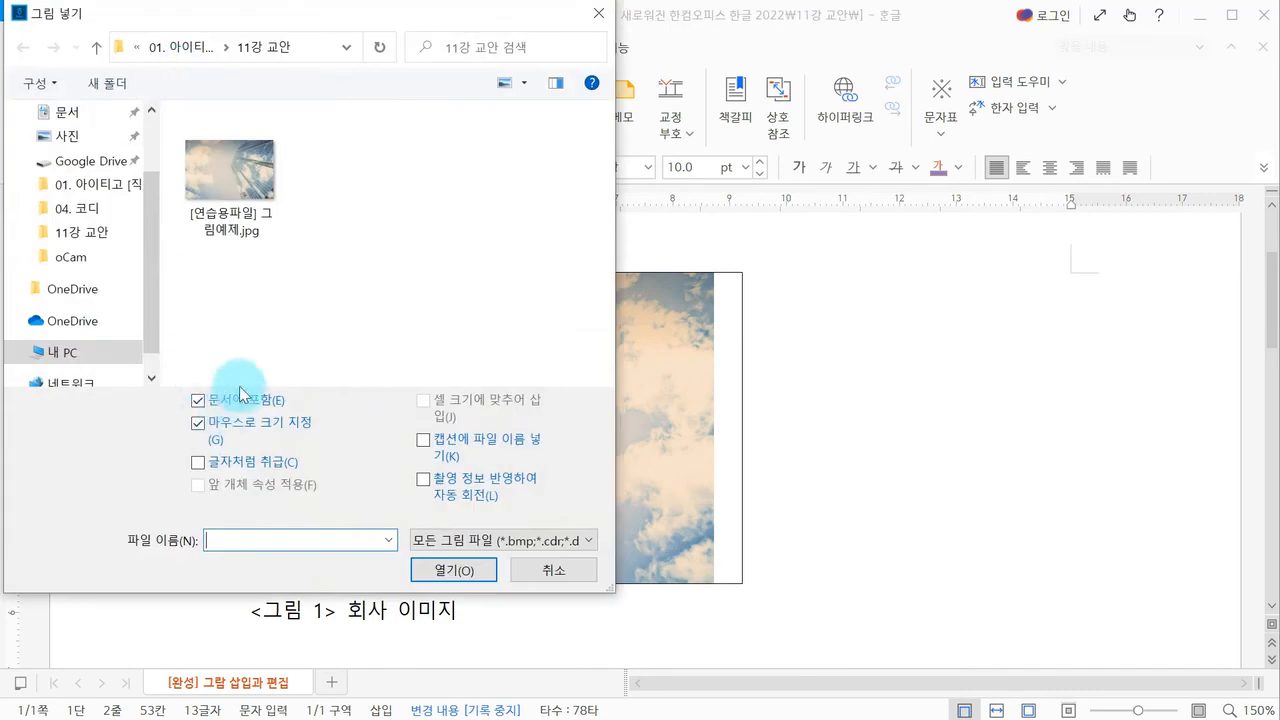
{"action": "double_click", "coordinate": [262, 177]}
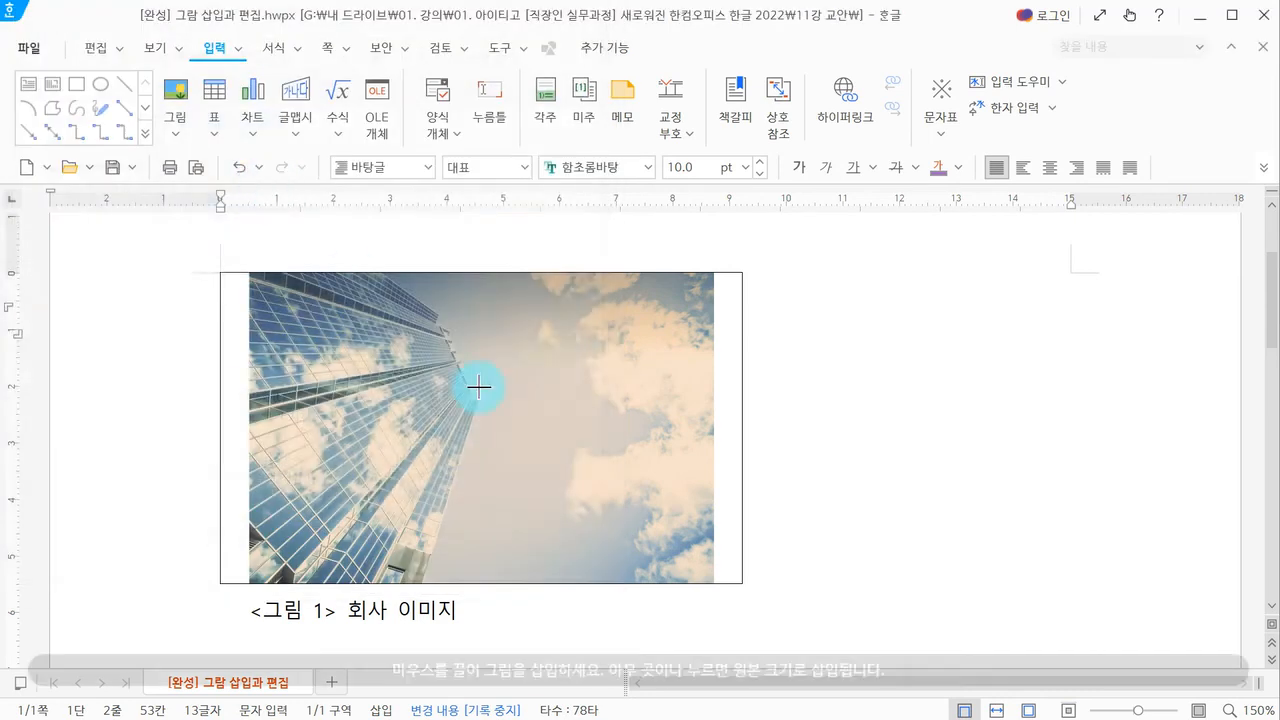
{"action": "left_click_drag", "start_coordinate": [409, 409], "coordinate": [787, 600]}
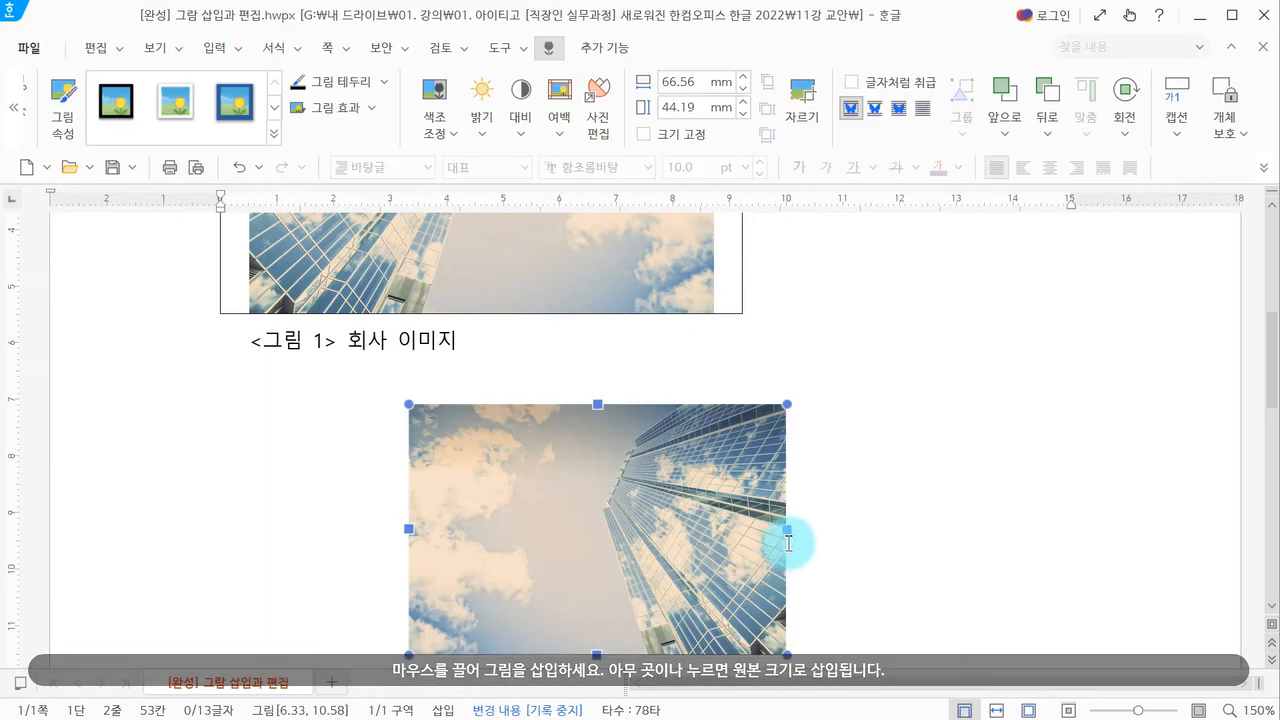
{"action": "scroll", "coordinate": [700, 400], "scroll_direction": "up", "scroll_amount": 3}
{"action": "left_click", "coordinate": [591, 374]}
{"action": "left_click", "coordinate": [598, 500]}
{"action": "scroll", "coordinate": [650, 600], "scroll_direction": "down", "scroll_amount": 2}
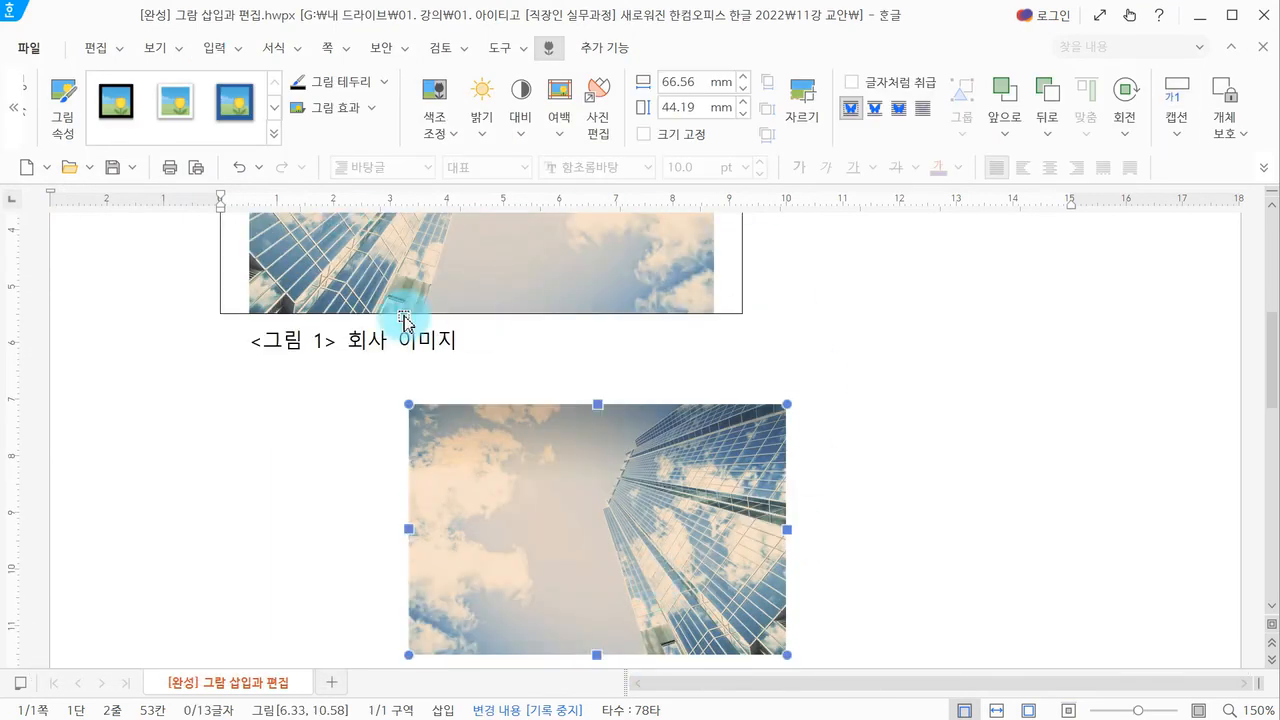
{"action": "left_click", "coordinate": [838, 396]}
Open the document information (문서 정보) and examine the linked picture's type, path and further options in the picture list
{"action": "left_click", "coordinate": [45, 48]}
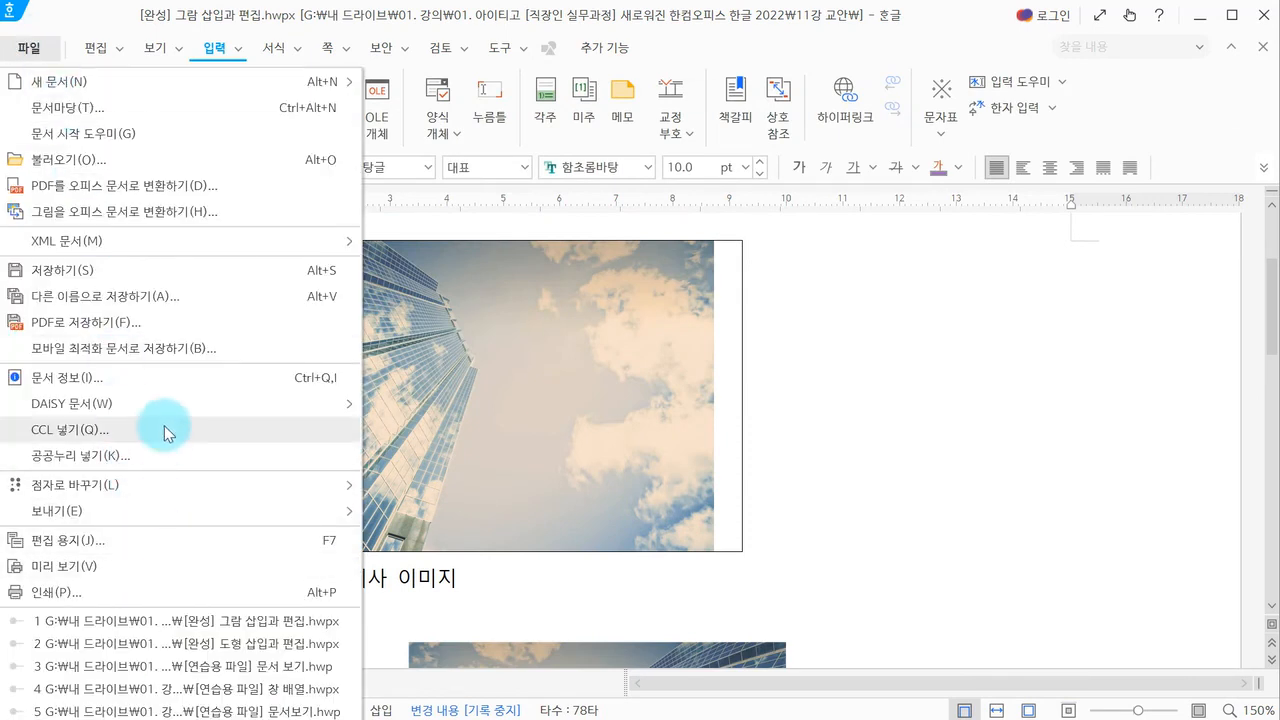
{"action": "left_click", "coordinate": [157, 378]}
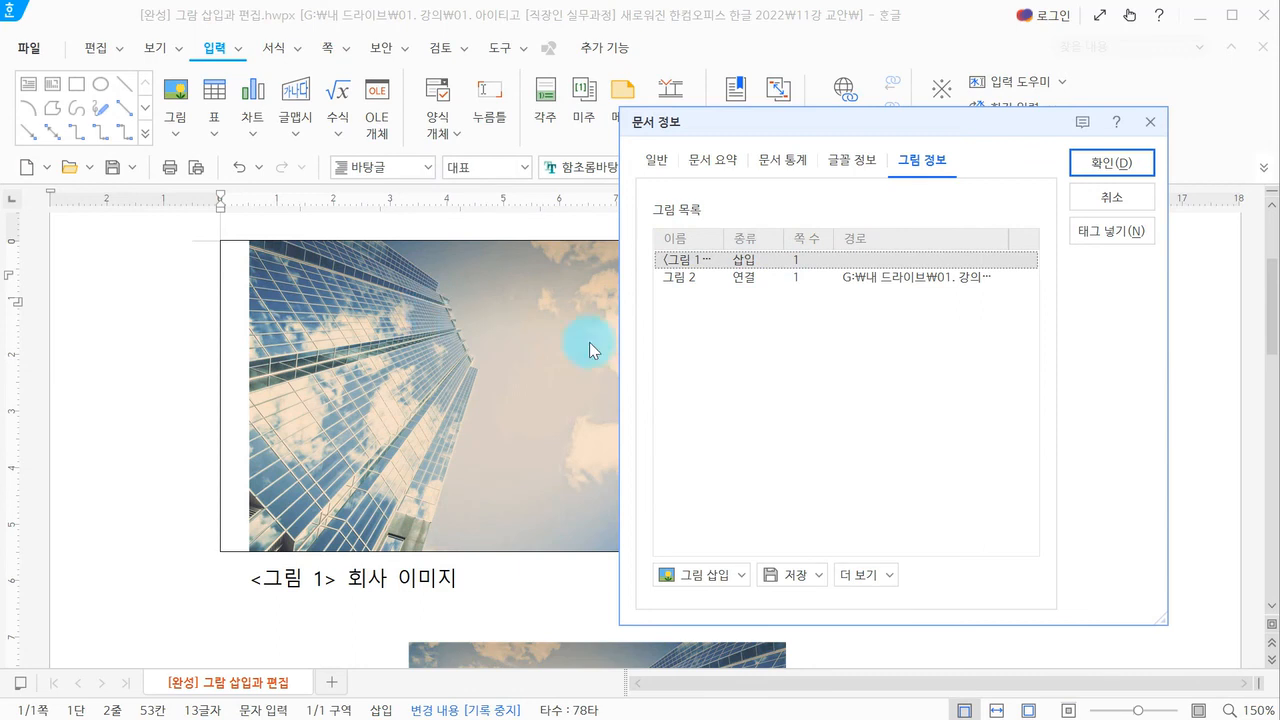
{"action": "left_click", "coordinate": [765, 278]}
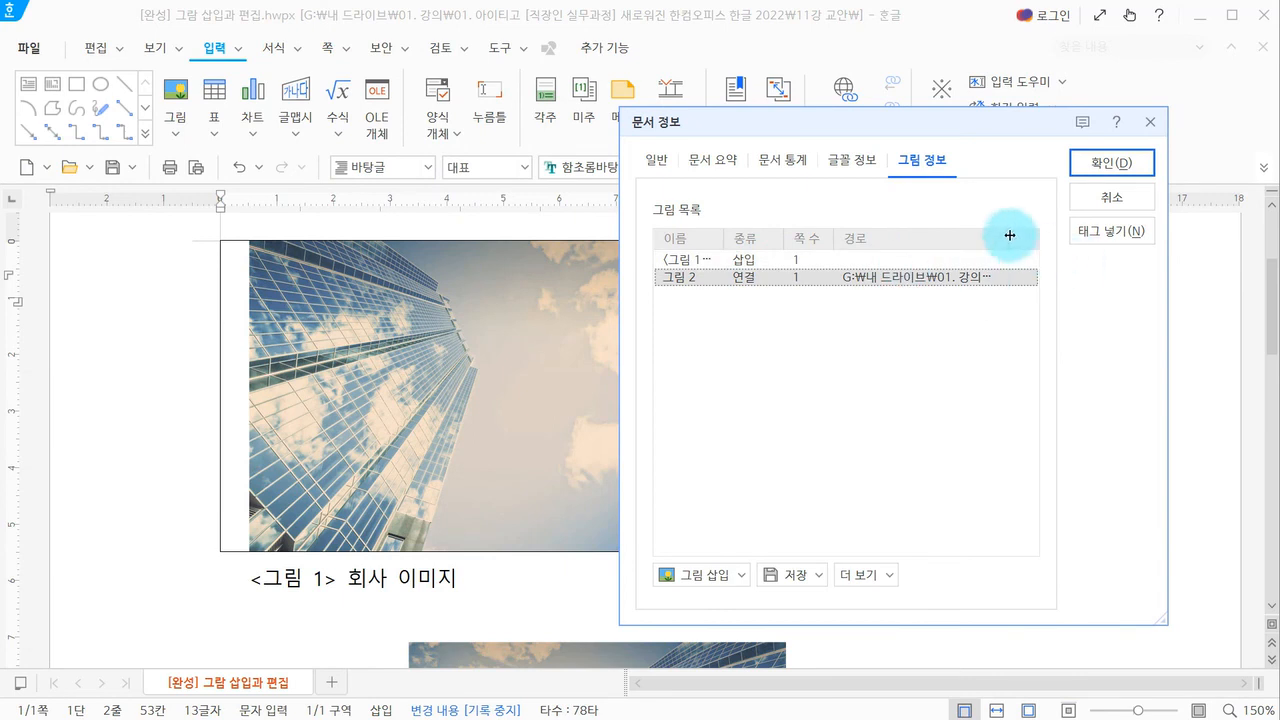
{"action": "left_click", "coordinate": [866, 577]}
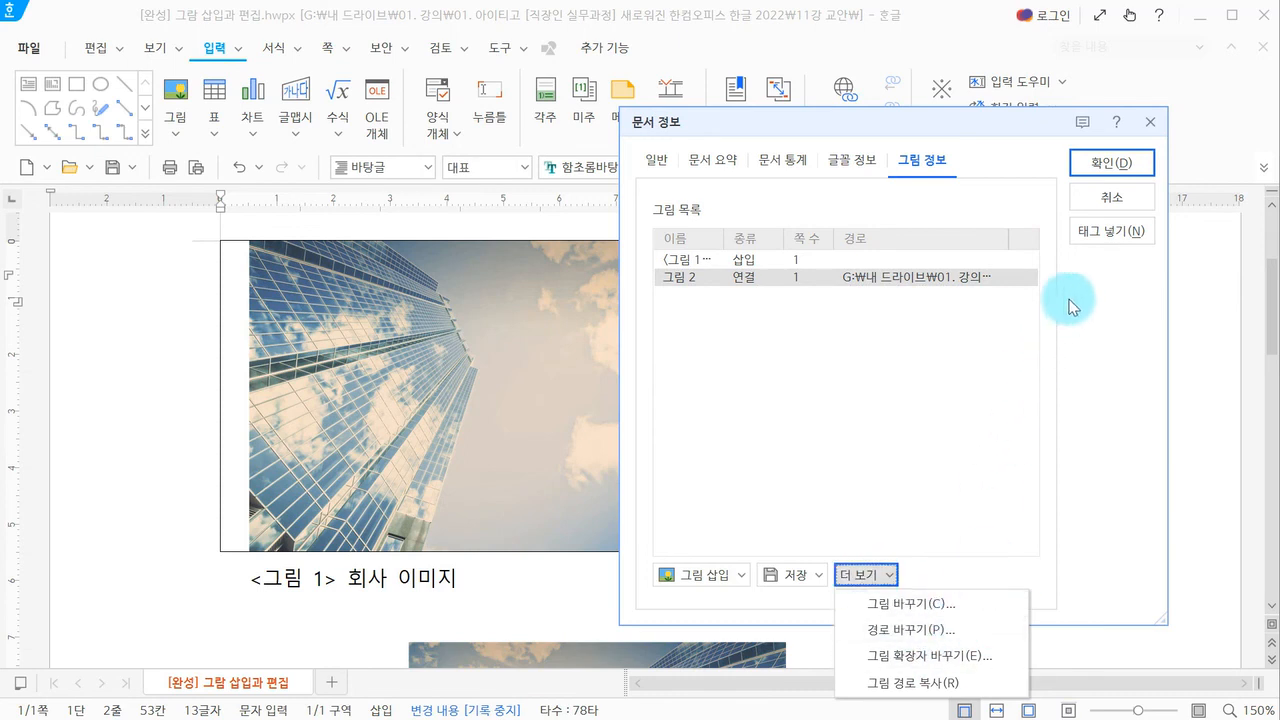
{"action": "left_click", "coordinate": [1120, 212]}
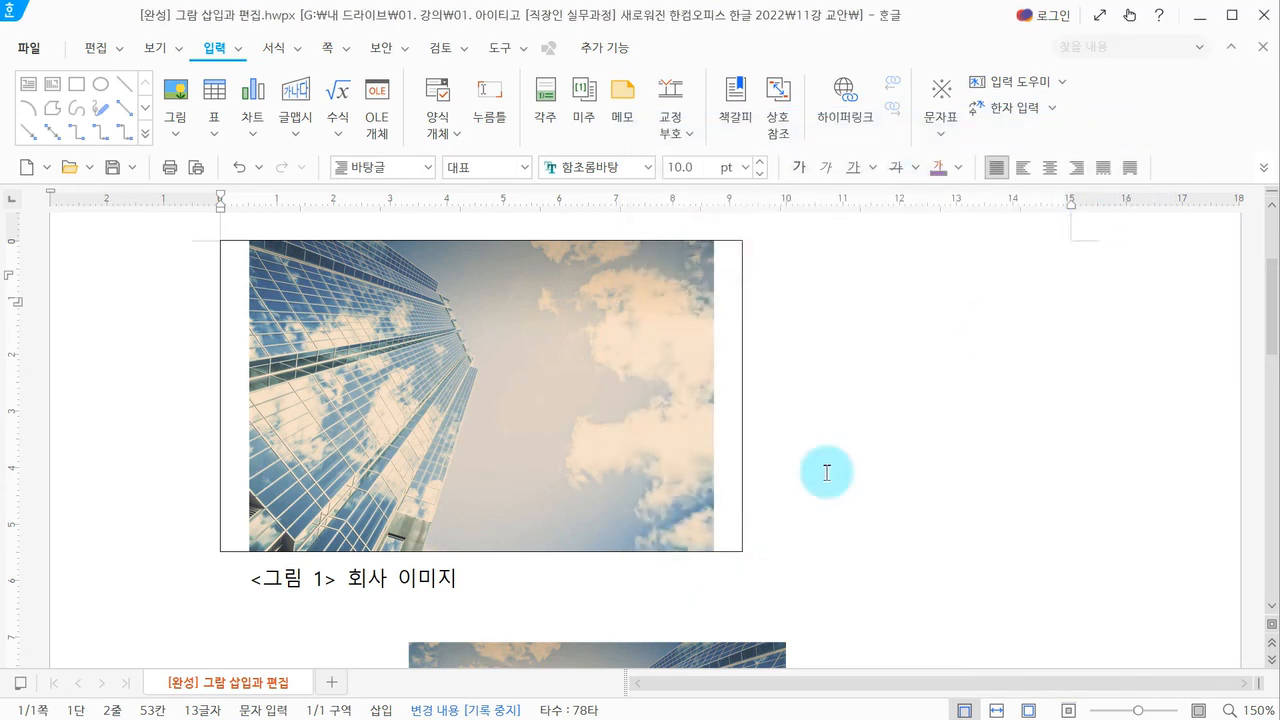
Delete the linked picture below the caption
{"action": "scroll", "coordinate": [820, 471], "scroll_direction": "down", "scroll_amount": 3}
{"action": "left_click", "coordinate": [627, 648]}
{"action": "key", "text": "Delete"}
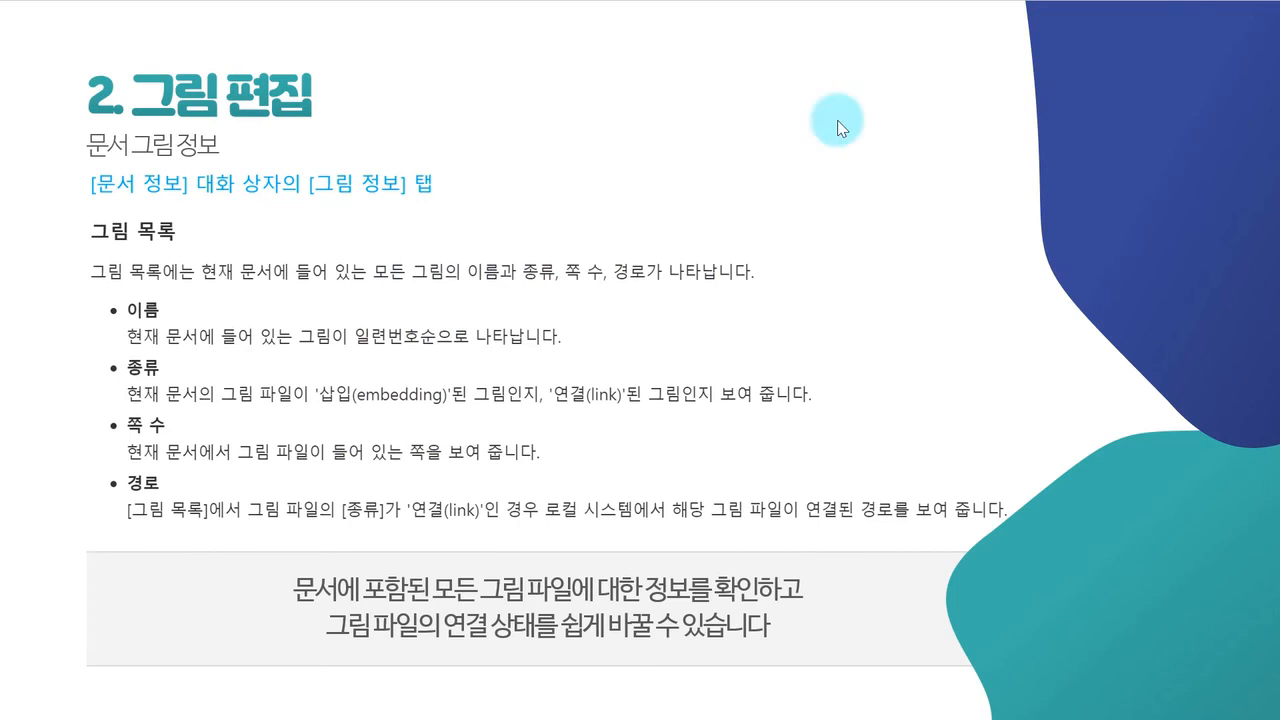
{"action": "scroll", "coordinate": [550, 245], "scroll_direction": "down", "scroll_amount": 1}
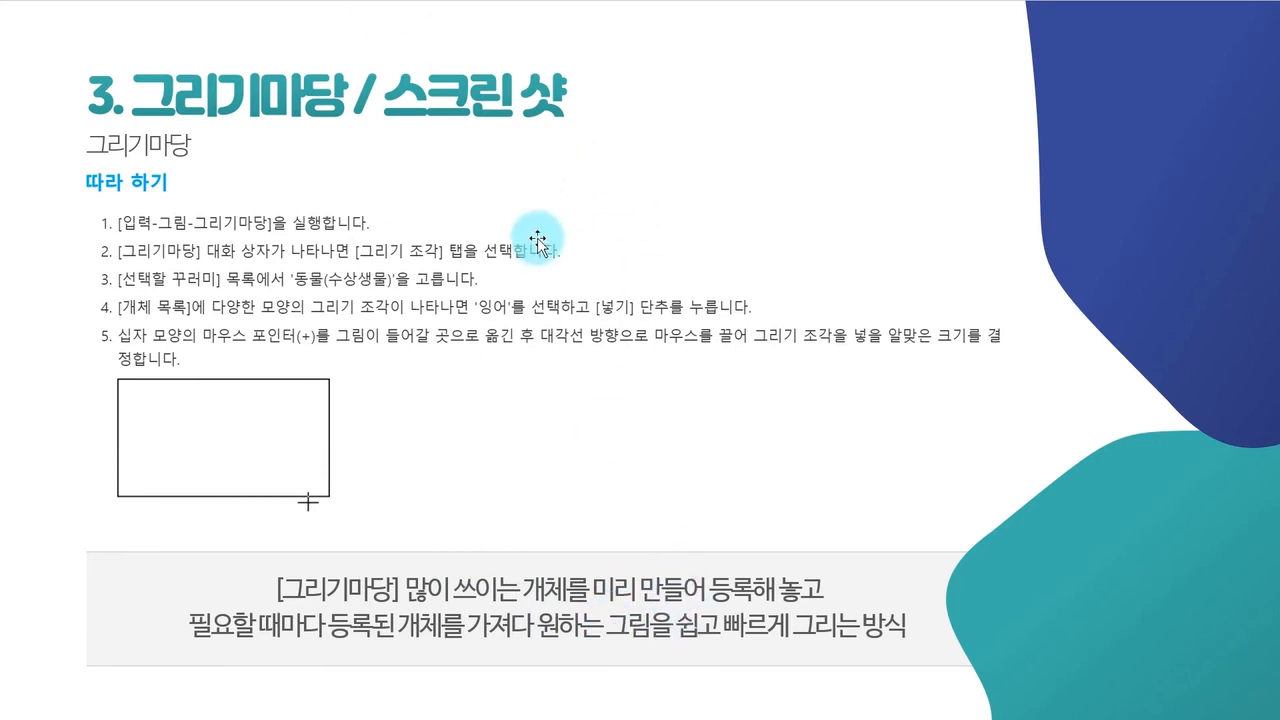
{"action": "left_click", "coordinate": [481, 714]}
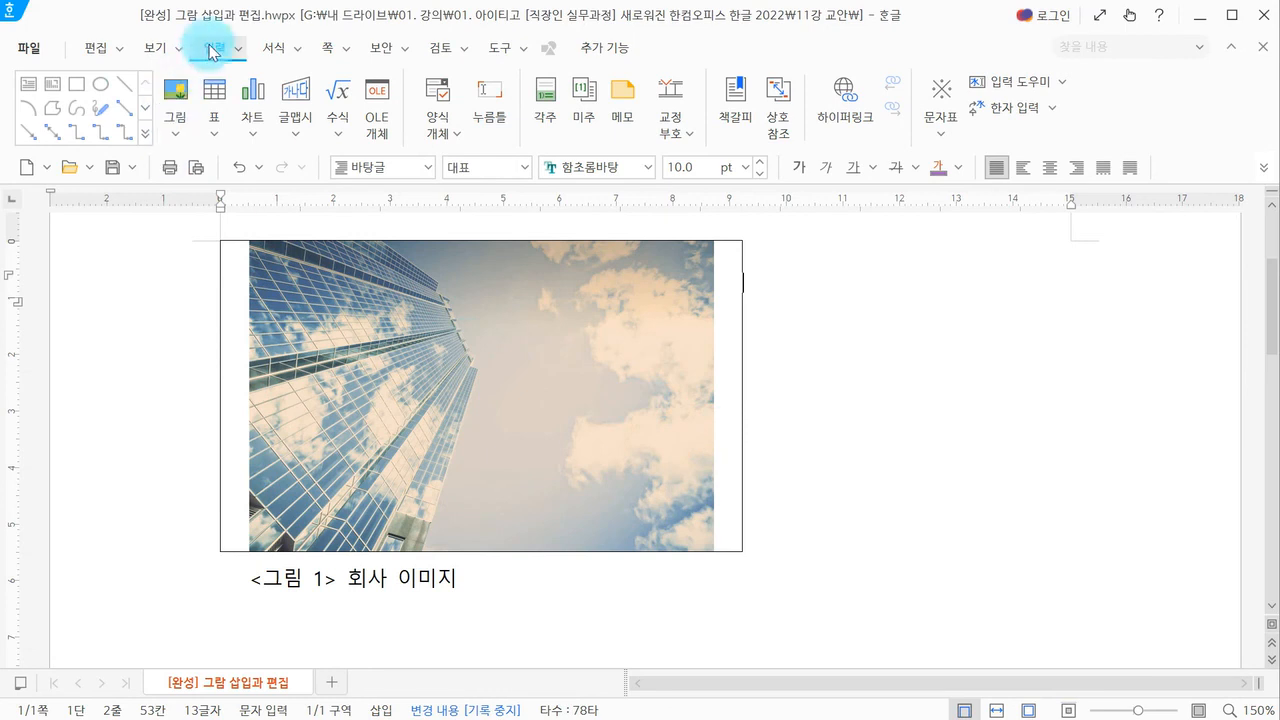
{"action": "left_click", "coordinate": [146, 134]}
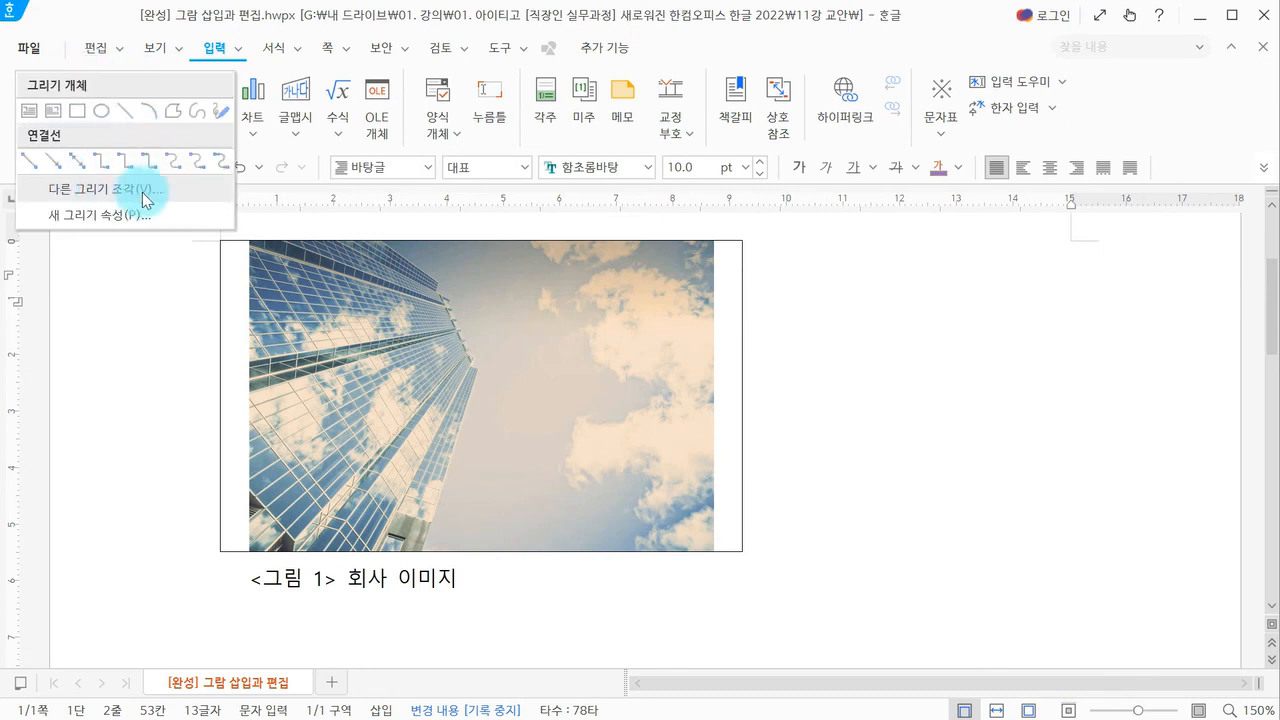
{"action": "left_click", "coordinate": [836, 418]}
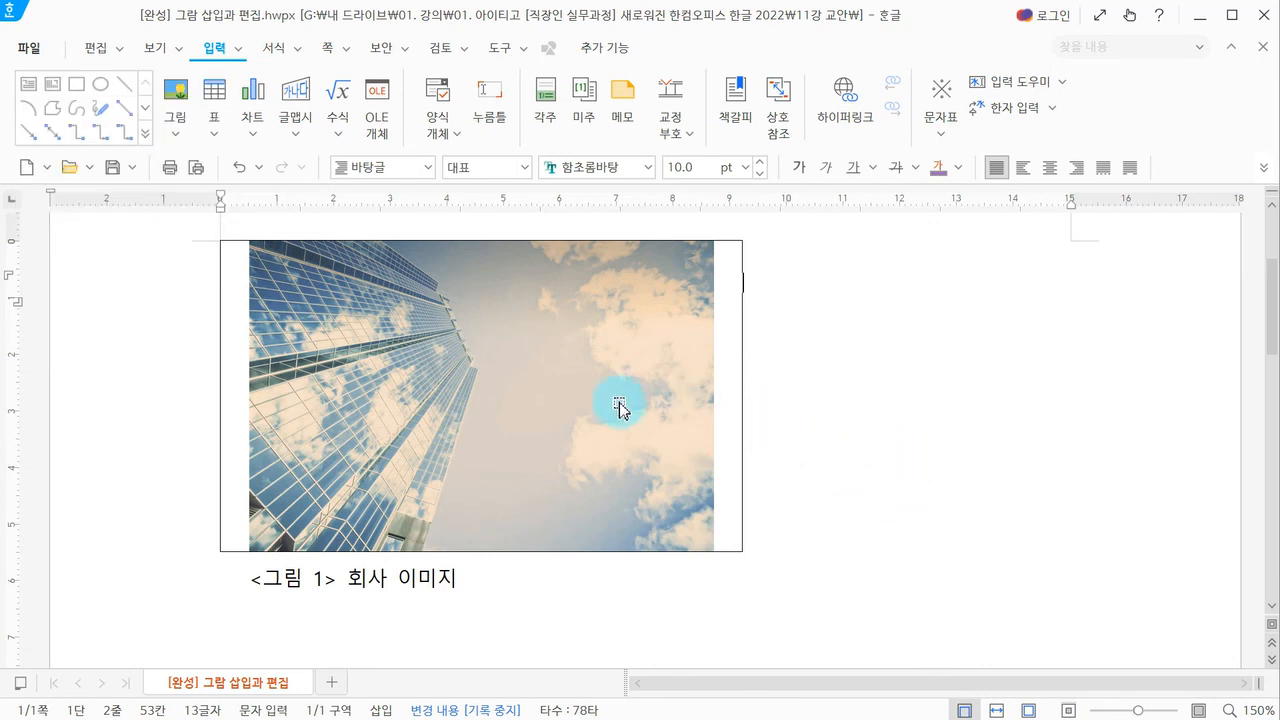
Open the drawing gallery (그리기마당) and browse the 그리기 조각 categories and the 공유 클립아트 collection
{"action": "left_click", "coordinate": [178, 137]}
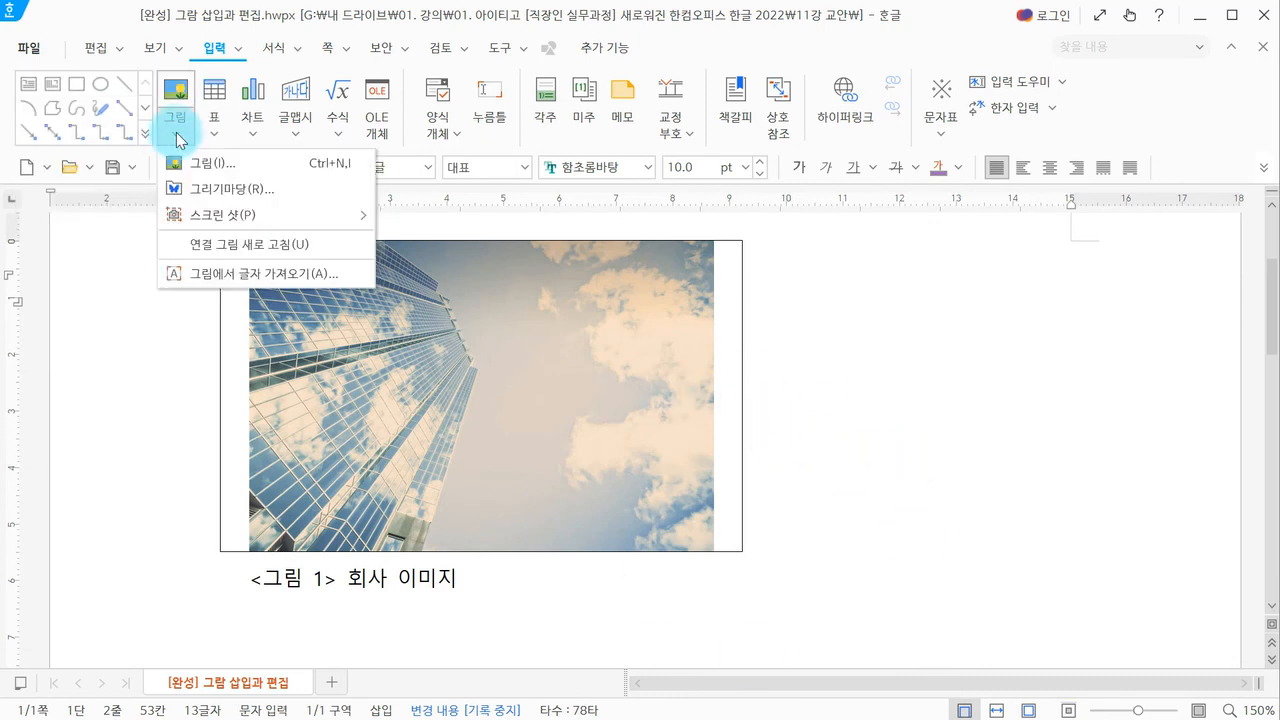
{"action": "left_click", "coordinate": [305, 198]}
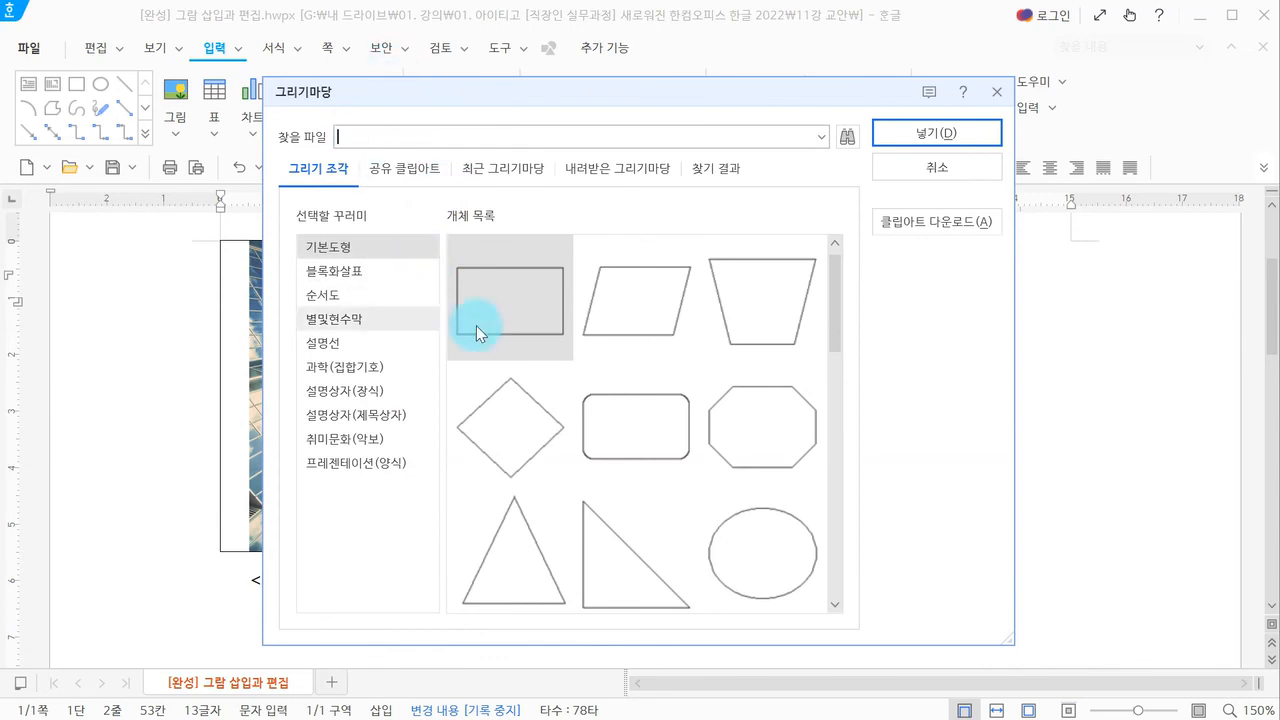
{"action": "left_click_drag", "start_coordinate": [831, 304], "coordinate": [828, 260]}
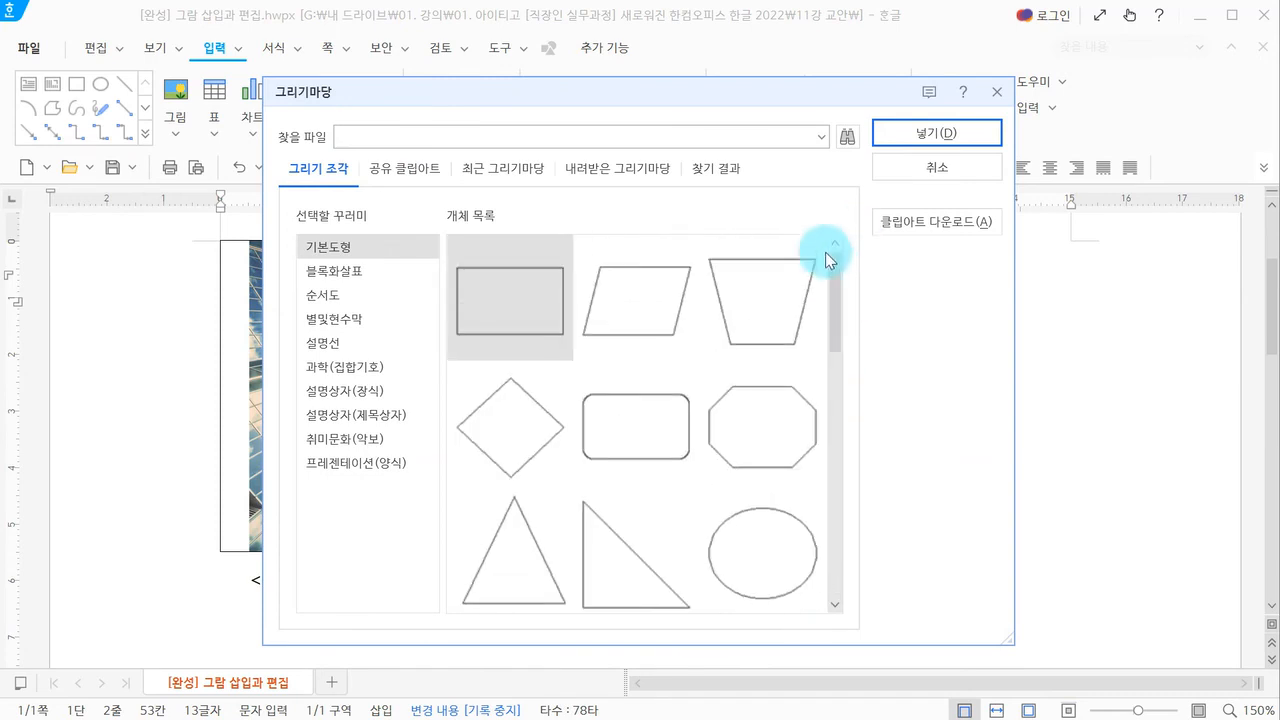
{"action": "left_click", "coordinate": [352, 292]}
{"action": "left_click", "coordinate": [381, 442]}
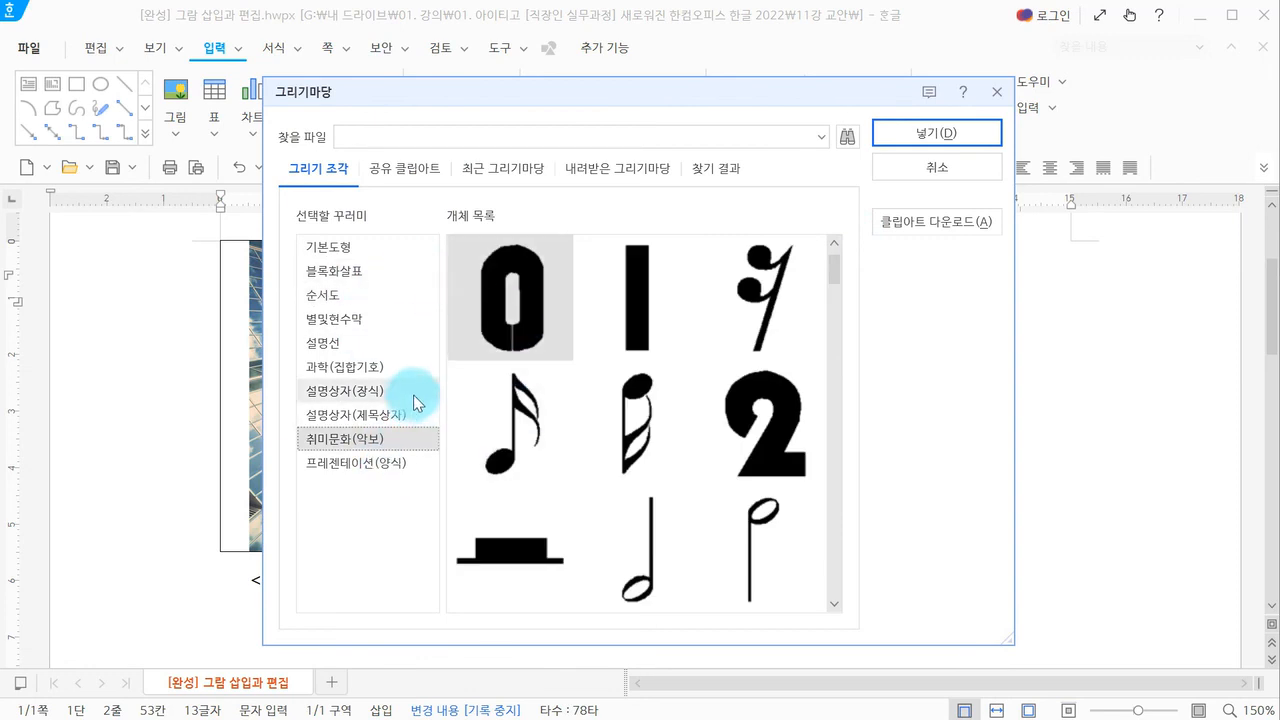
{"action": "left_click", "coordinate": [429, 174]}
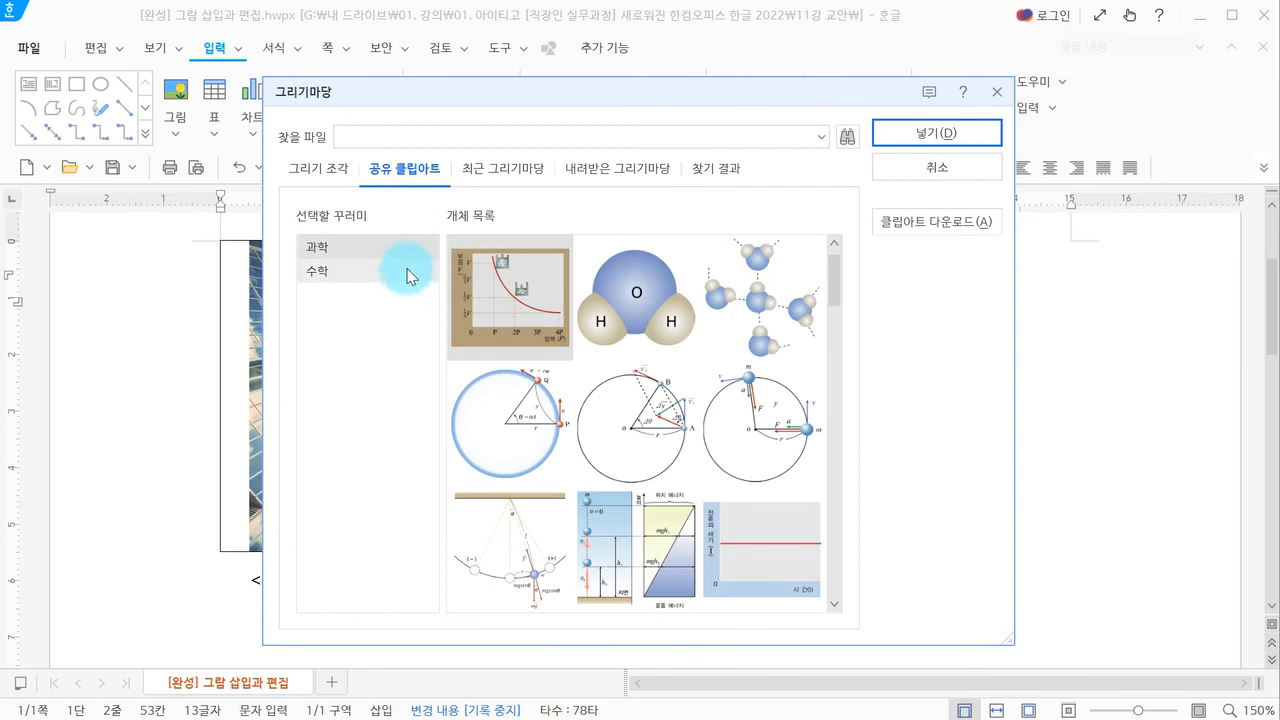
{"action": "left_click", "coordinate": [345, 170]}
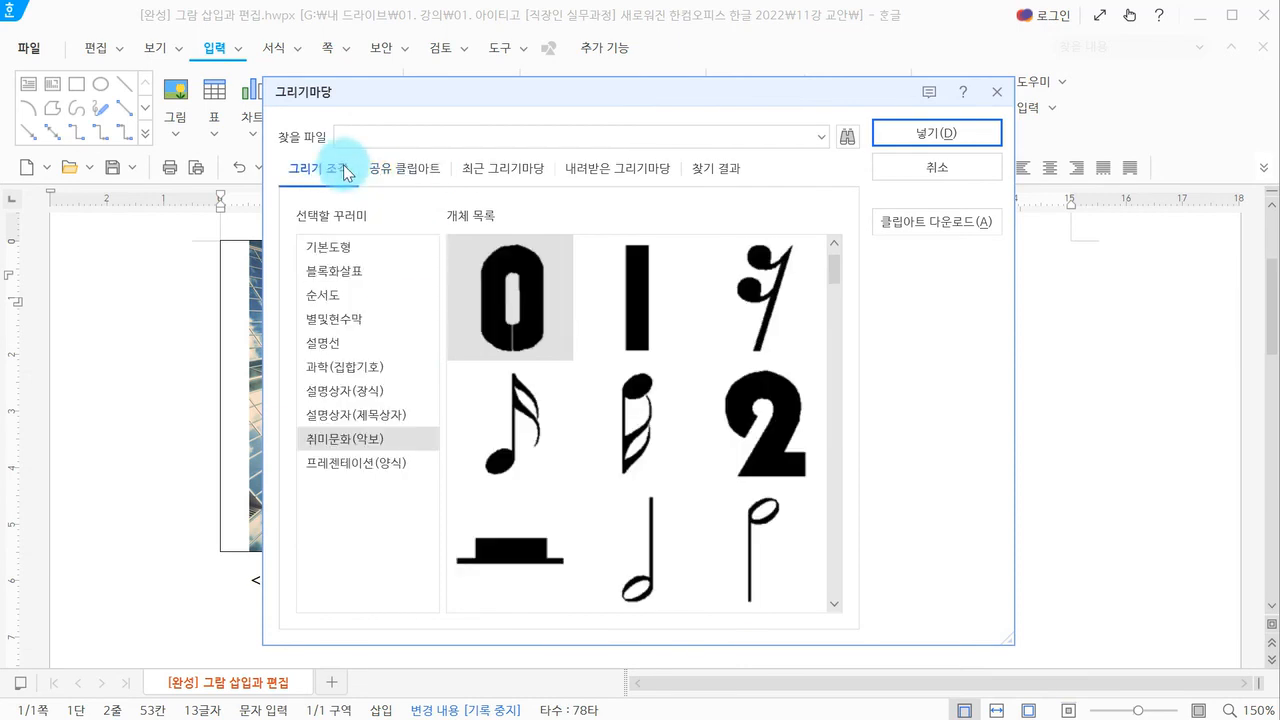
{"action": "left_click", "coordinate": [360, 326]}
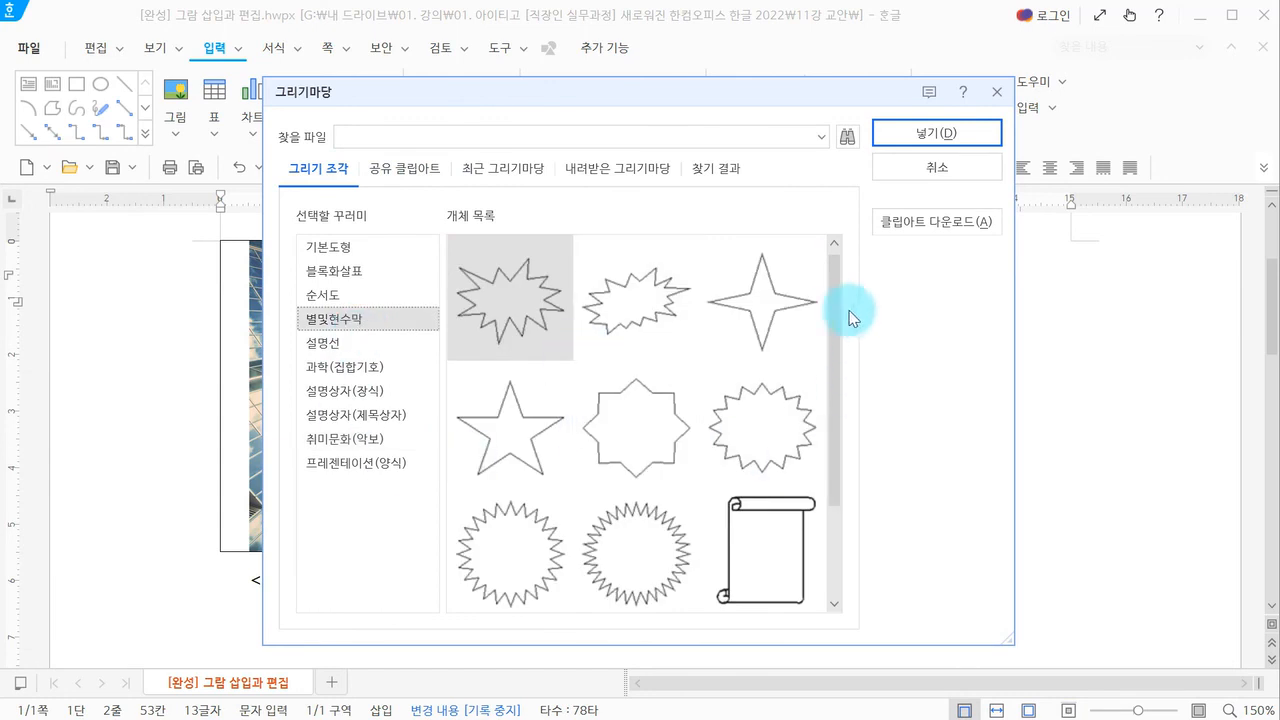
{"action": "left_click_drag", "start_coordinate": [833, 305], "coordinate": [803, 514]}
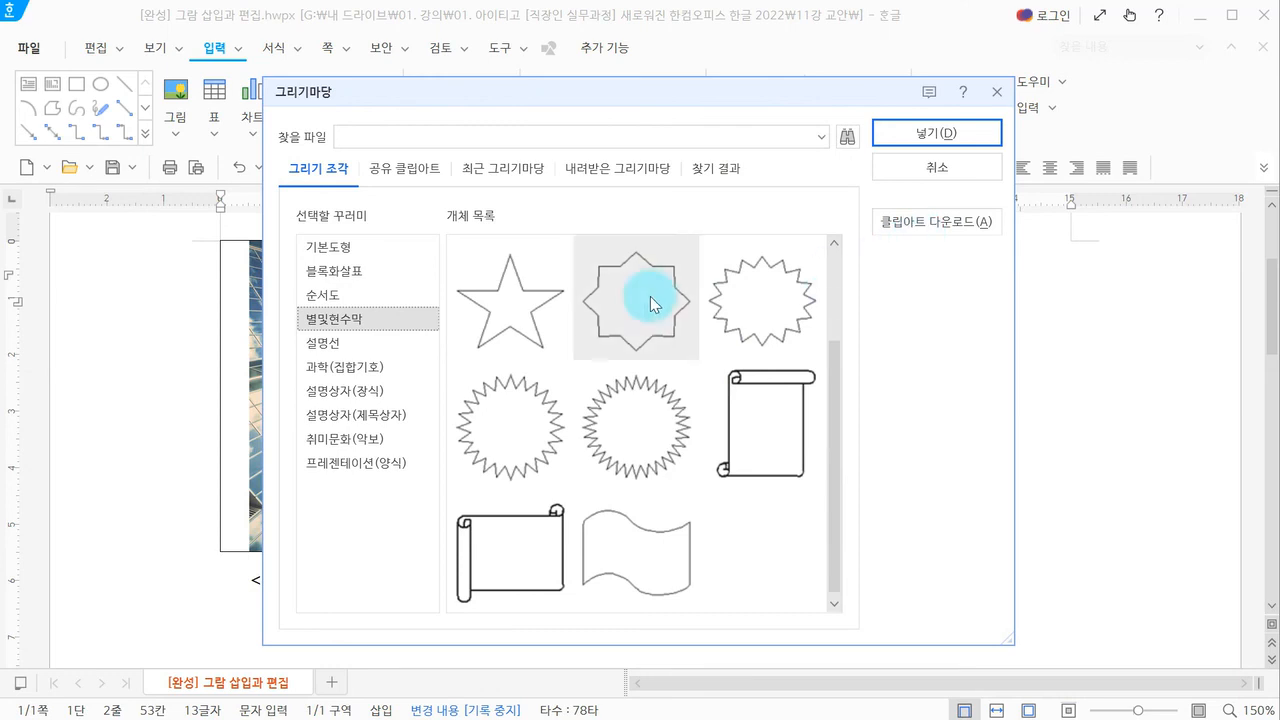
Insert the music note with two flags from the 취미문화(악보) category beside the picture, about 21 mm wide and 30 mm high
{"action": "left_click", "coordinate": [401, 440]}
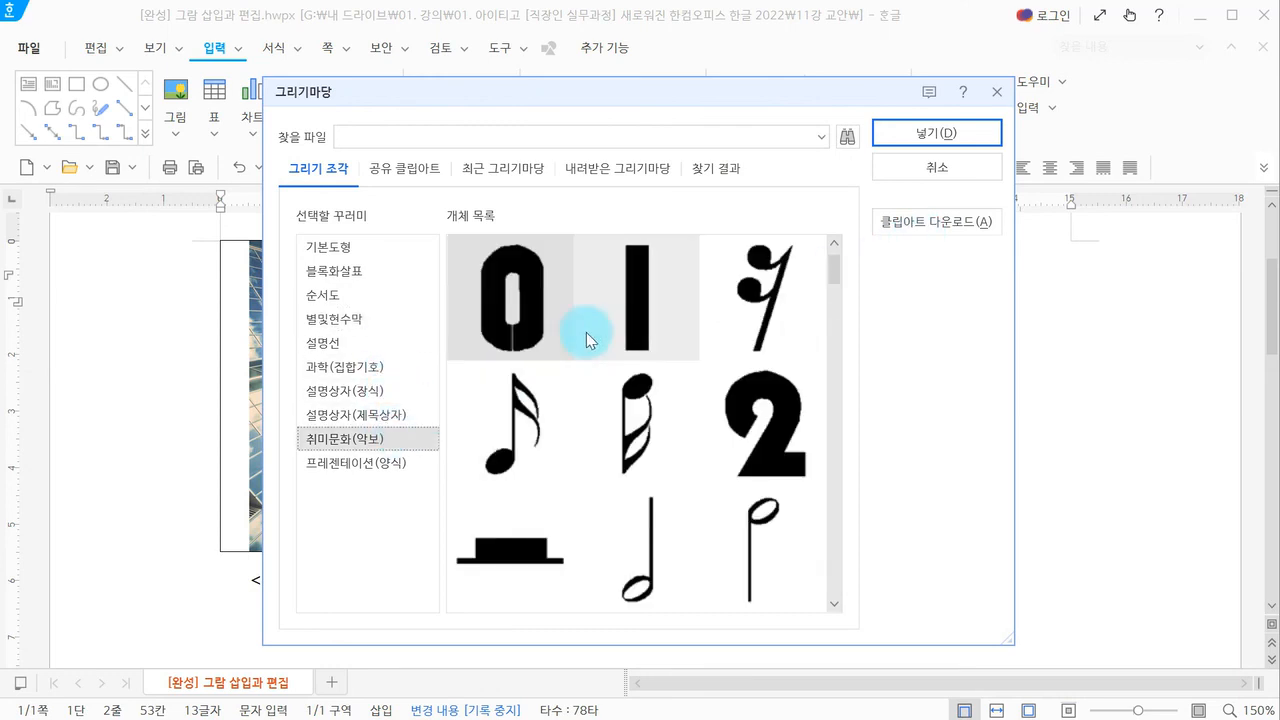
{"action": "left_click", "coordinate": [623, 402]}
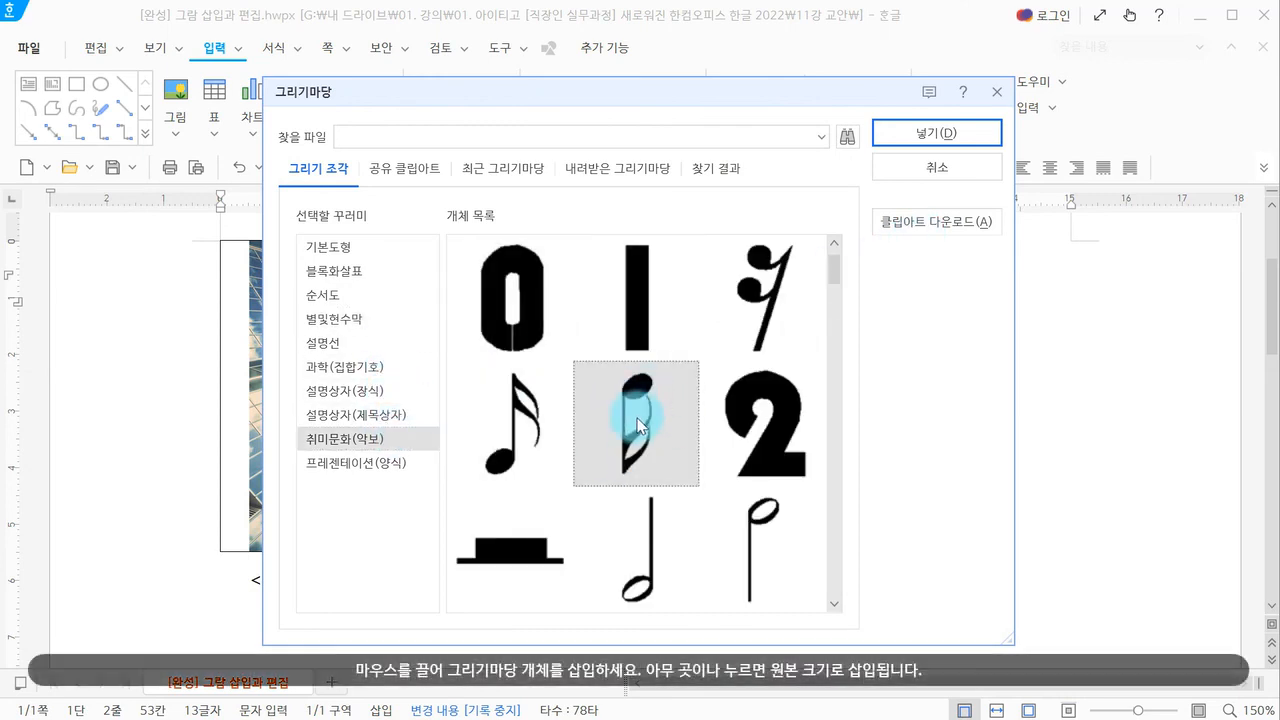
{"action": "left_click", "coordinate": [931, 134]}
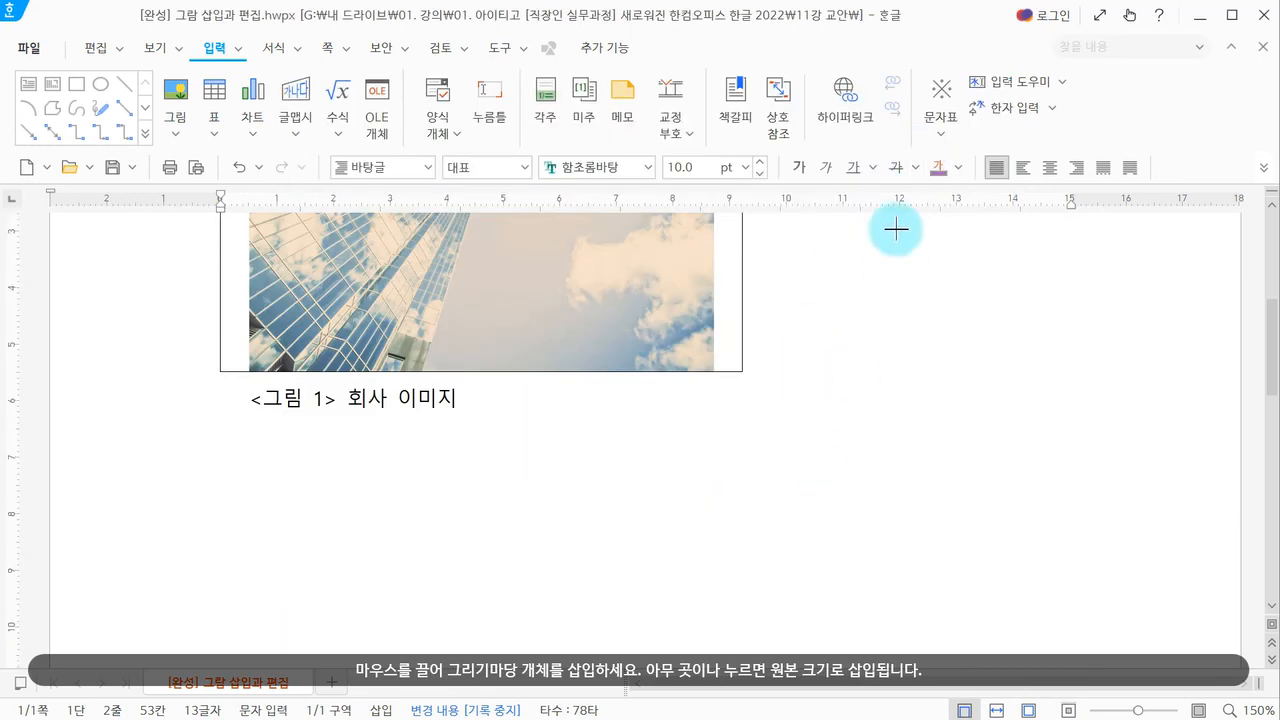
{"action": "left_click_drag", "start_coordinate": [858, 240], "coordinate": [978, 408]}
Move the music note upward beside the captioned picture, narrow it to about 17 mm, and deselect it
{"action": "left_click_drag", "start_coordinate": [970, 467], "coordinate": [941, 342]}
{"action": "left_click_drag", "start_coordinate": [942, 312], "coordinate": [918, 312]}
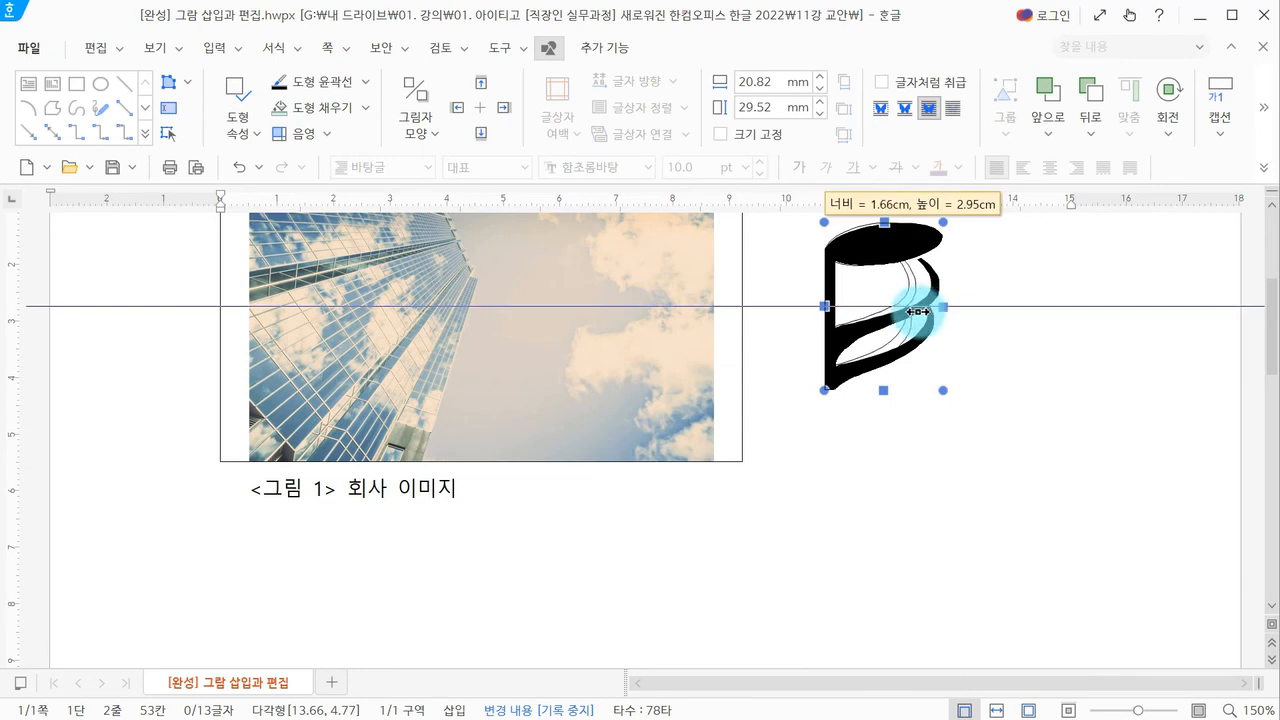
{"action": "left_click", "coordinate": [968, 380]}
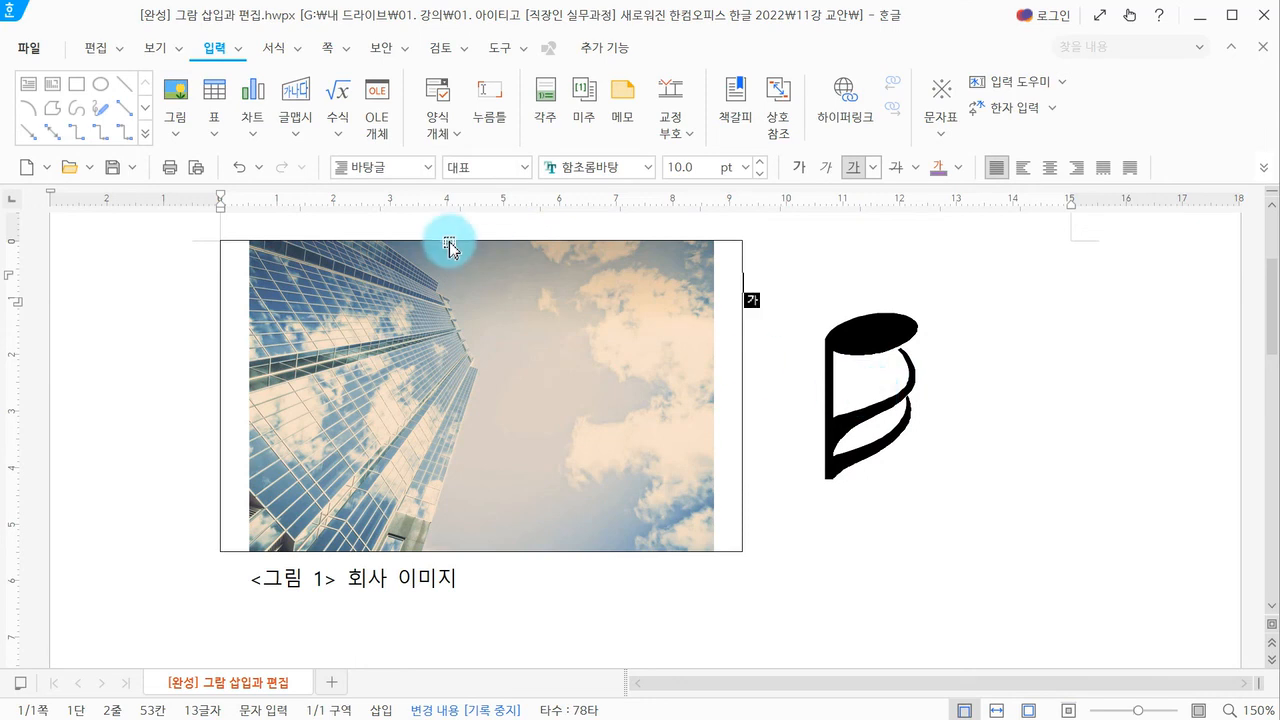
View the drawing gallery (그리기마당) through 다른 그리기 조각 and again through the picture command, cancelling it each time
{"action": "left_click", "coordinate": [143, 136]}
{"action": "left_click", "coordinate": [135, 191]}
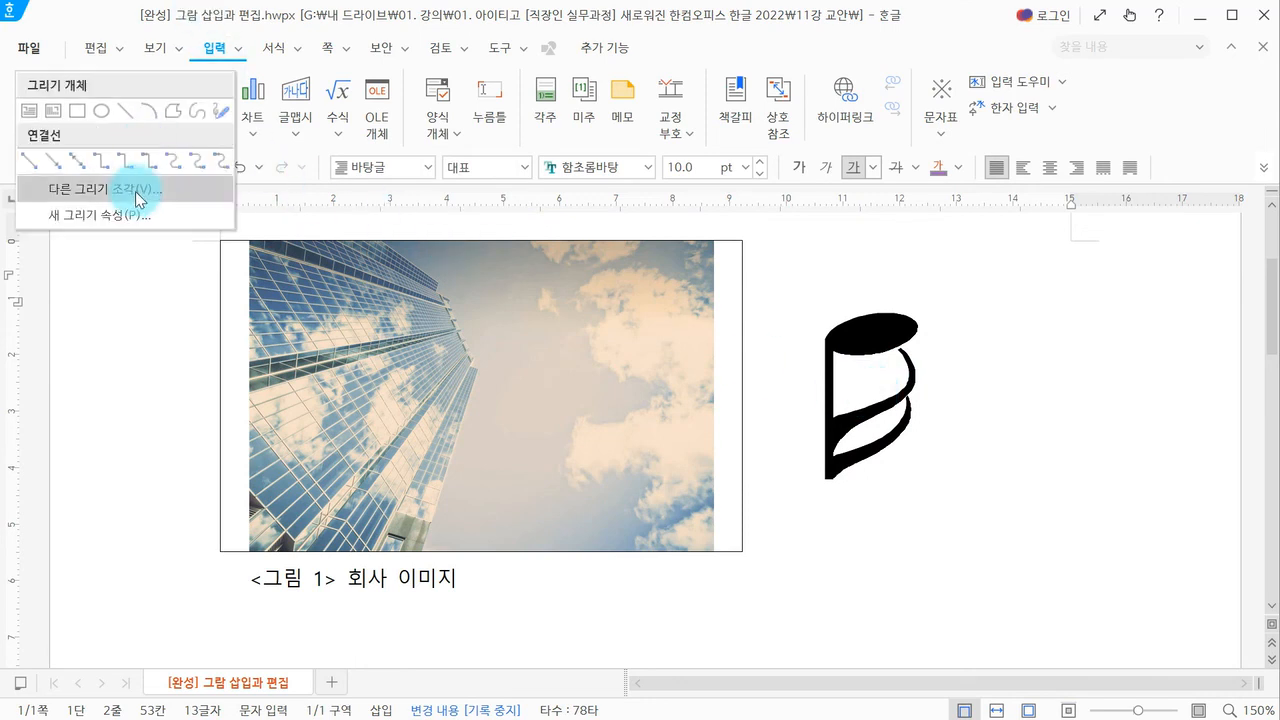
{"action": "left_click", "coordinate": [945, 169]}
{"action": "left_click", "coordinate": [175, 132]}
{"action": "left_click", "coordinate": [219, 192]}
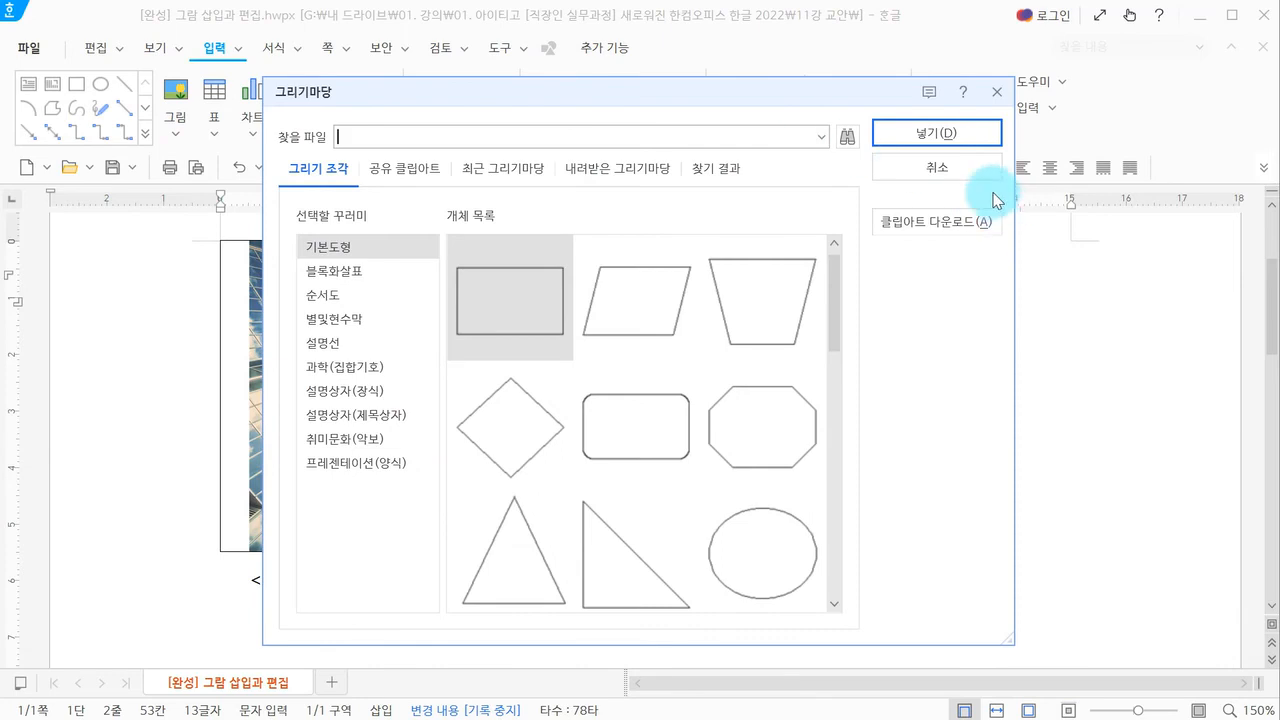
{"action": "left_click", "coordinate": [939, 174]}
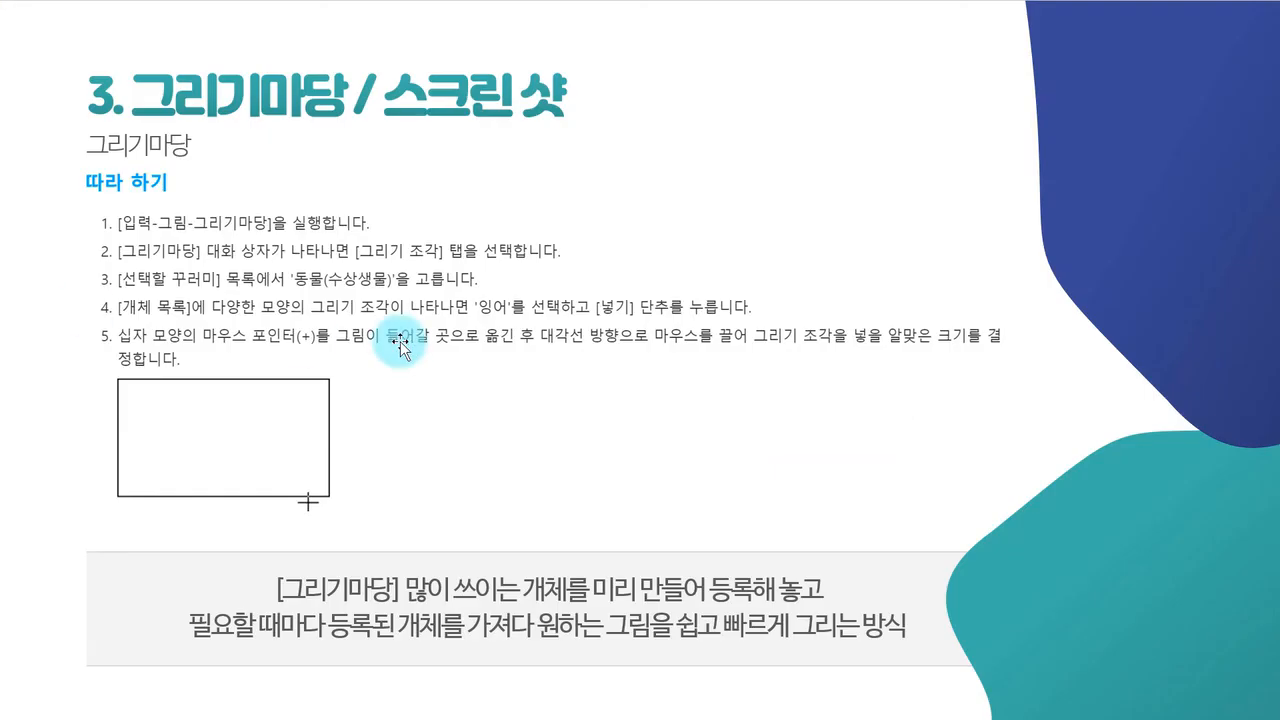
{"action": "scroll", "coordinate": [400, 341], "scroll_direction": "down", "scroll_amount": 1}
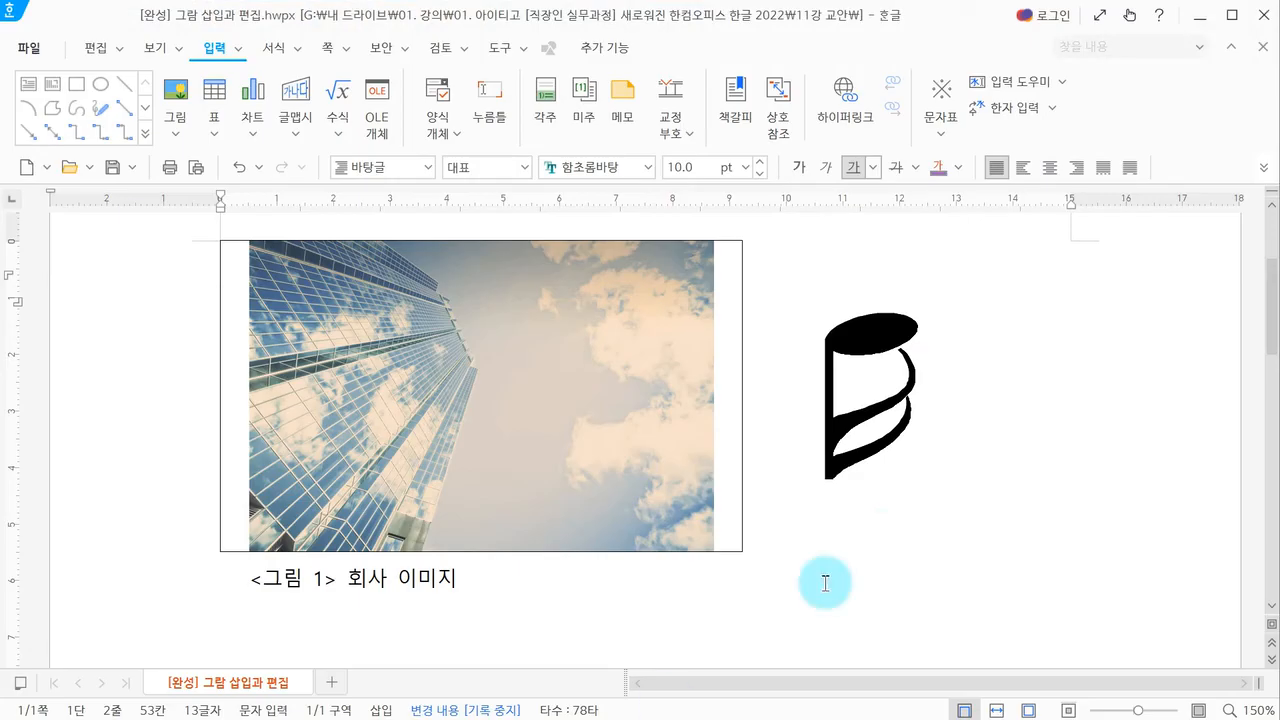
{"action": "scroll", "coordinate": [880, 540], "scroll_direction": "down", "scroll_amount": 3}
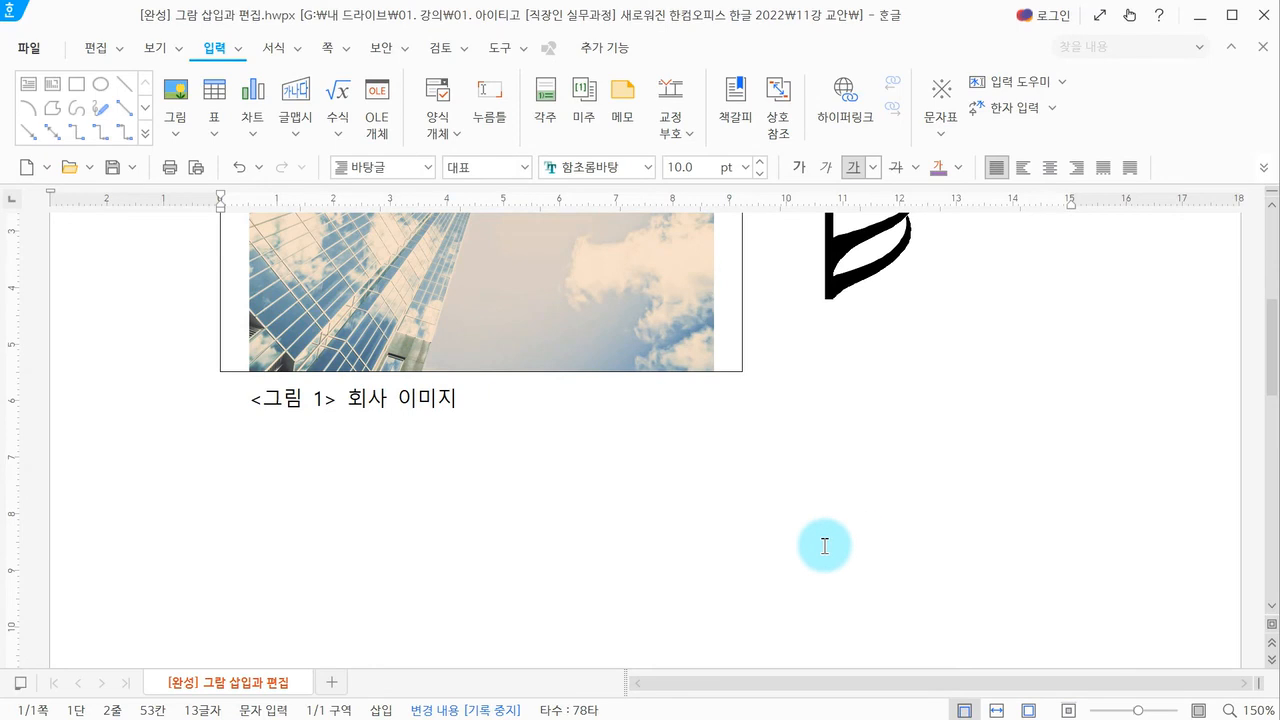
{"action": "scroll", "coordinate": [823, 543], "scroll_direction": "up", "scroll_amount": 3}
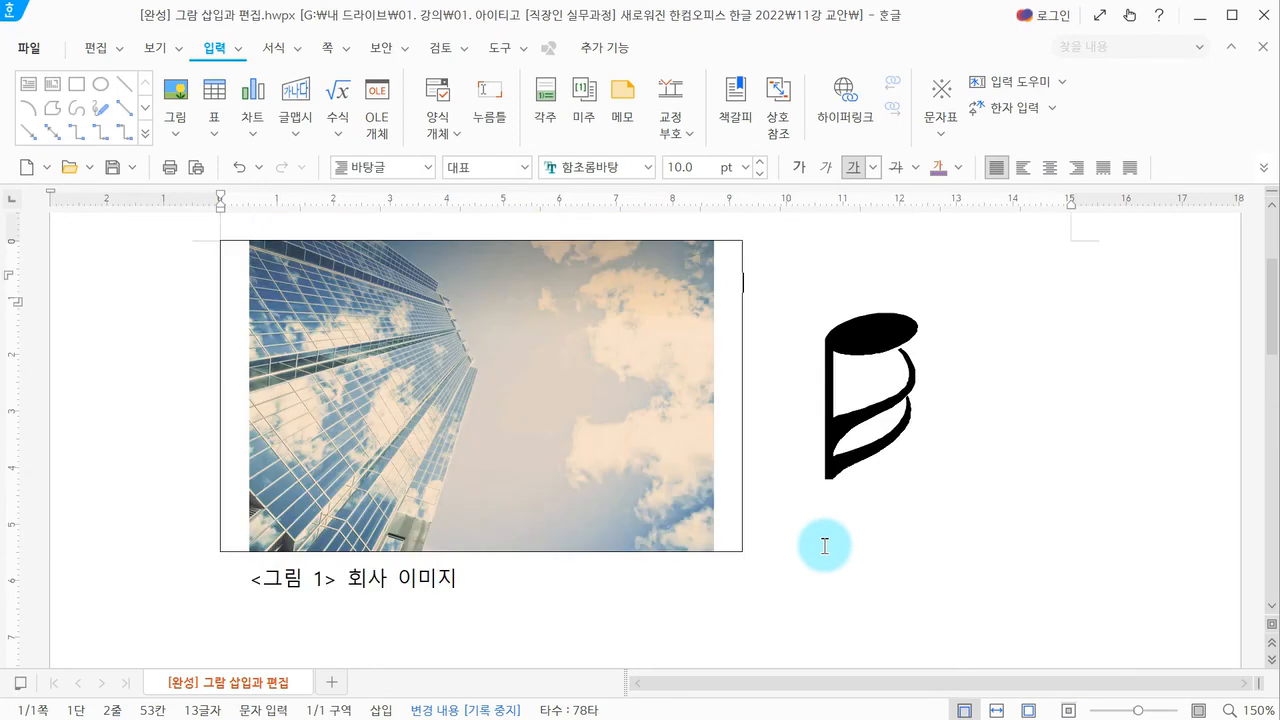
Insert a screenshot (스크린 샷) of the Hangul document window below the captioned picture, and delete it from the document
{"action": "left_click", "coordinate": [189, 133]}
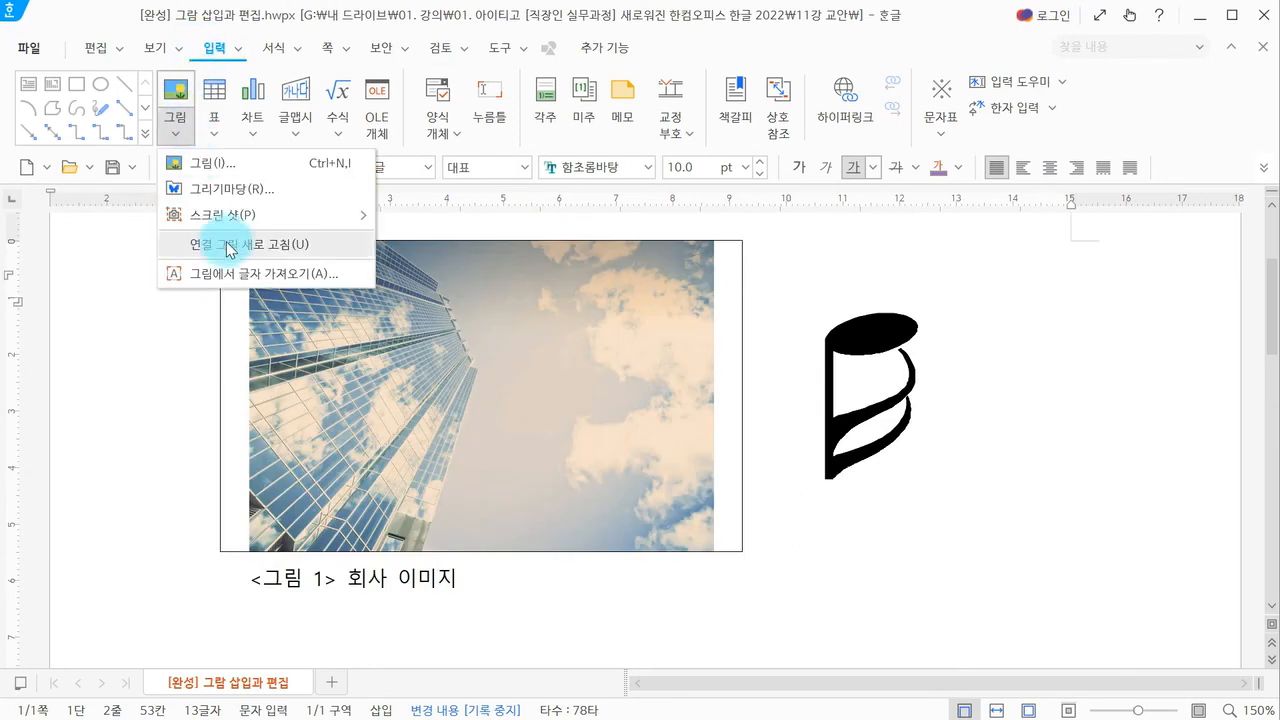
{"action": "mouse_move", "coordinate": [241, 220]}
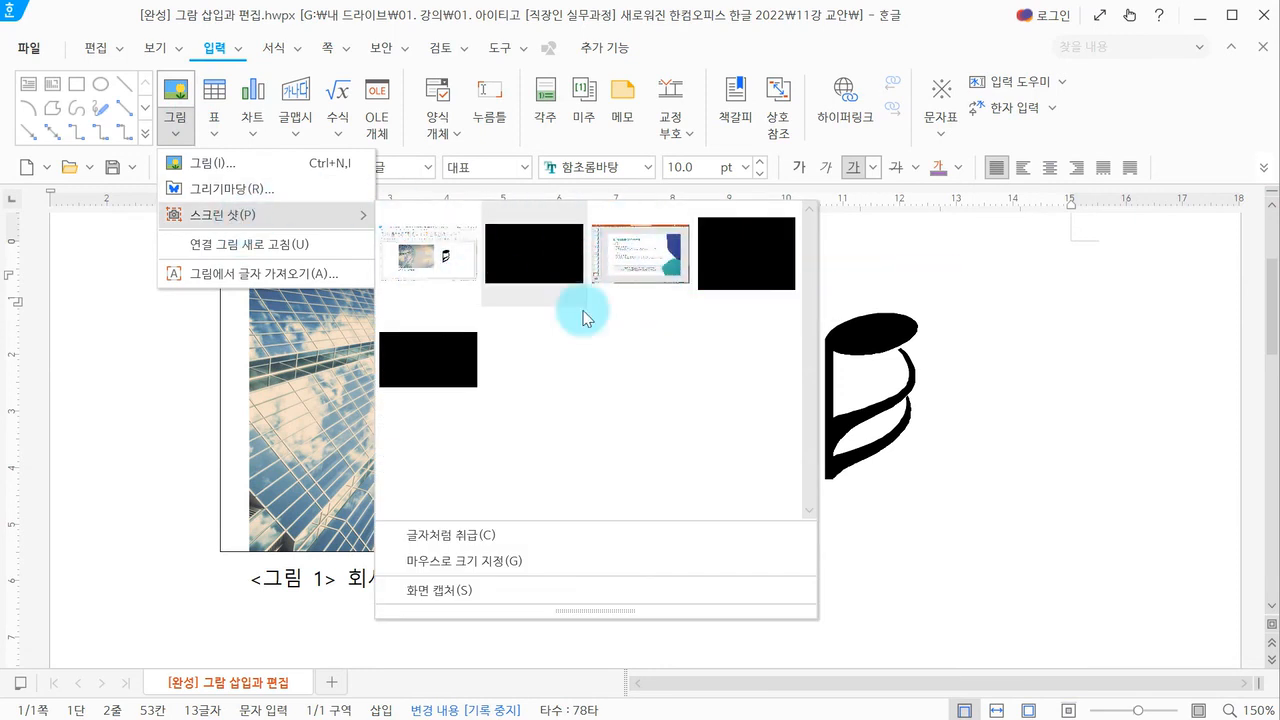
{"action": "left_click", "coordinate": [420, 273]}
{"action": "scroll", "coordinate": [480, 445], "scroll_direction": "down", "scroll_amount": 4}
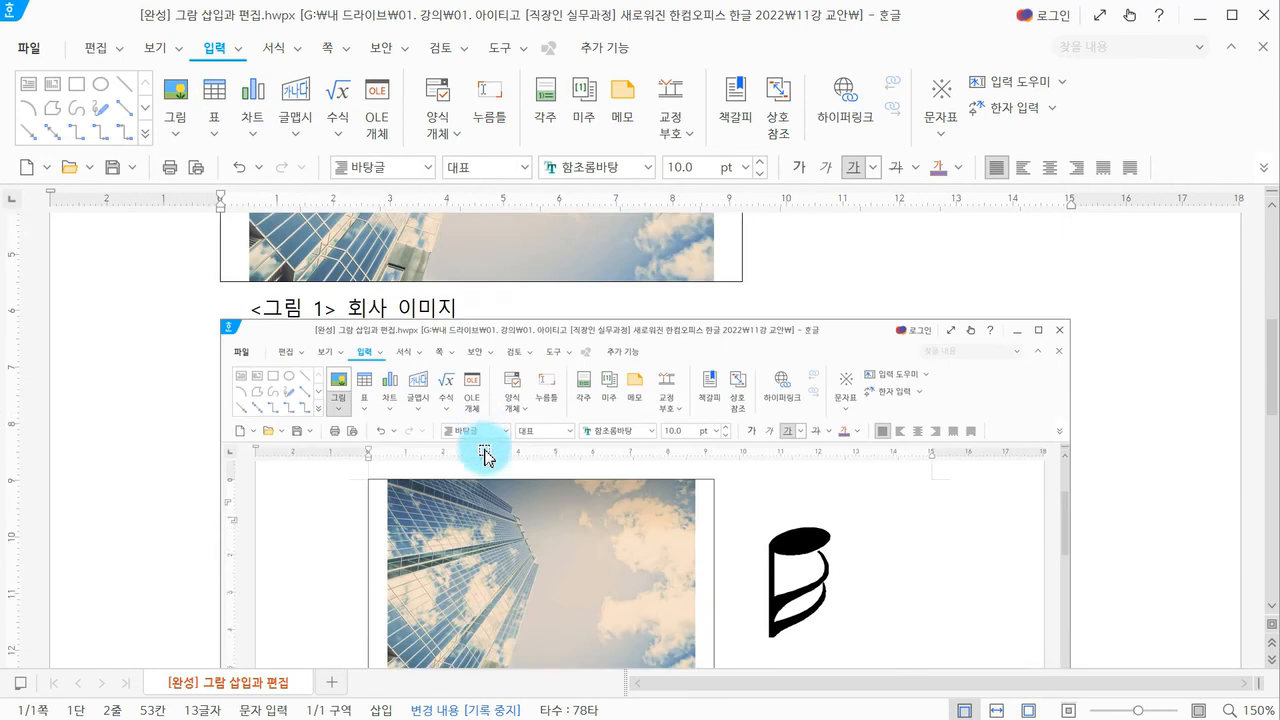
{"action": "left_click", "coordinate": [457, 386]}
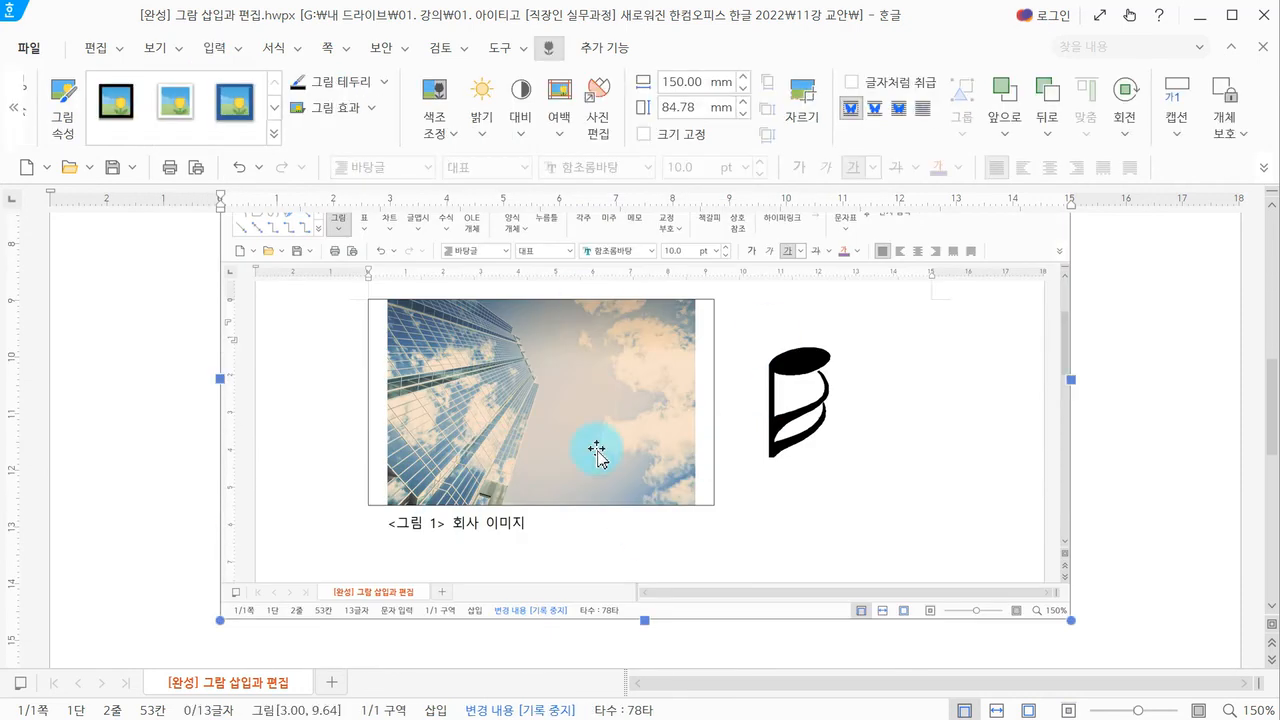
{"action": "key", "text": "Delete"}
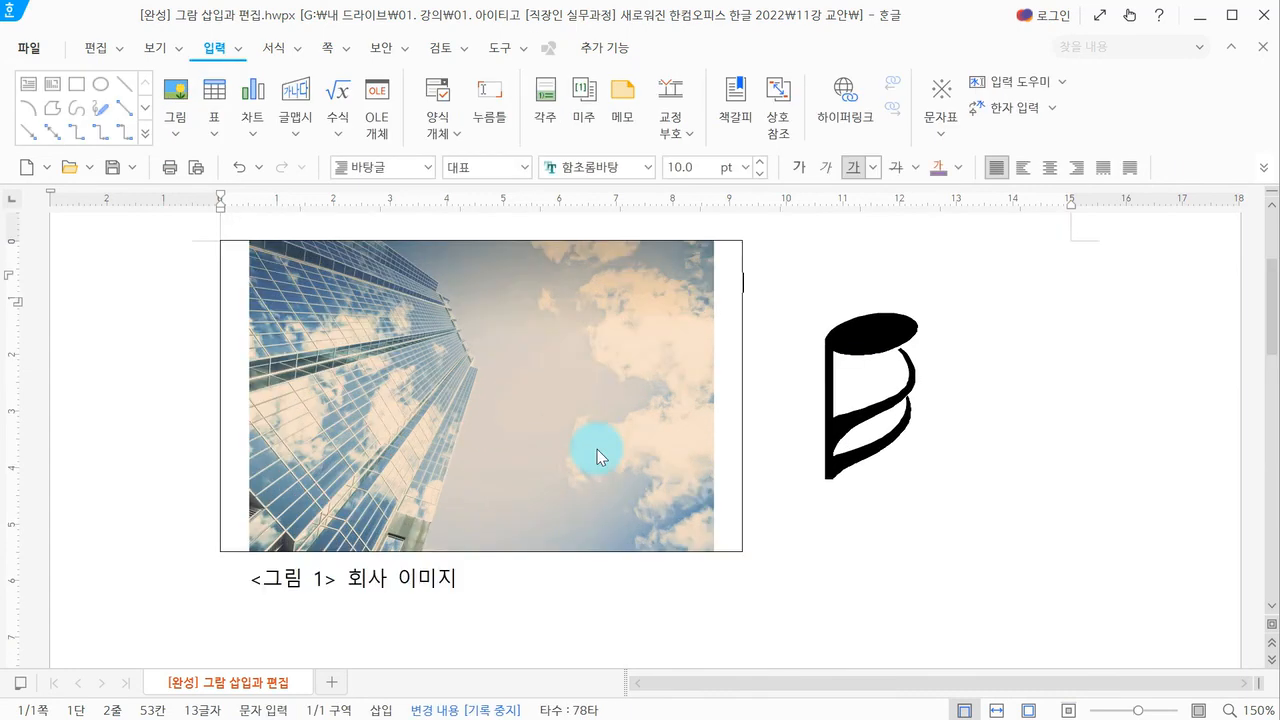
Insert a screenshot (스크린 샷) of the PowerPoint window below the captioned picture, and remove that capture again
{"action": "left_click", "coordinate": [176, 138]}
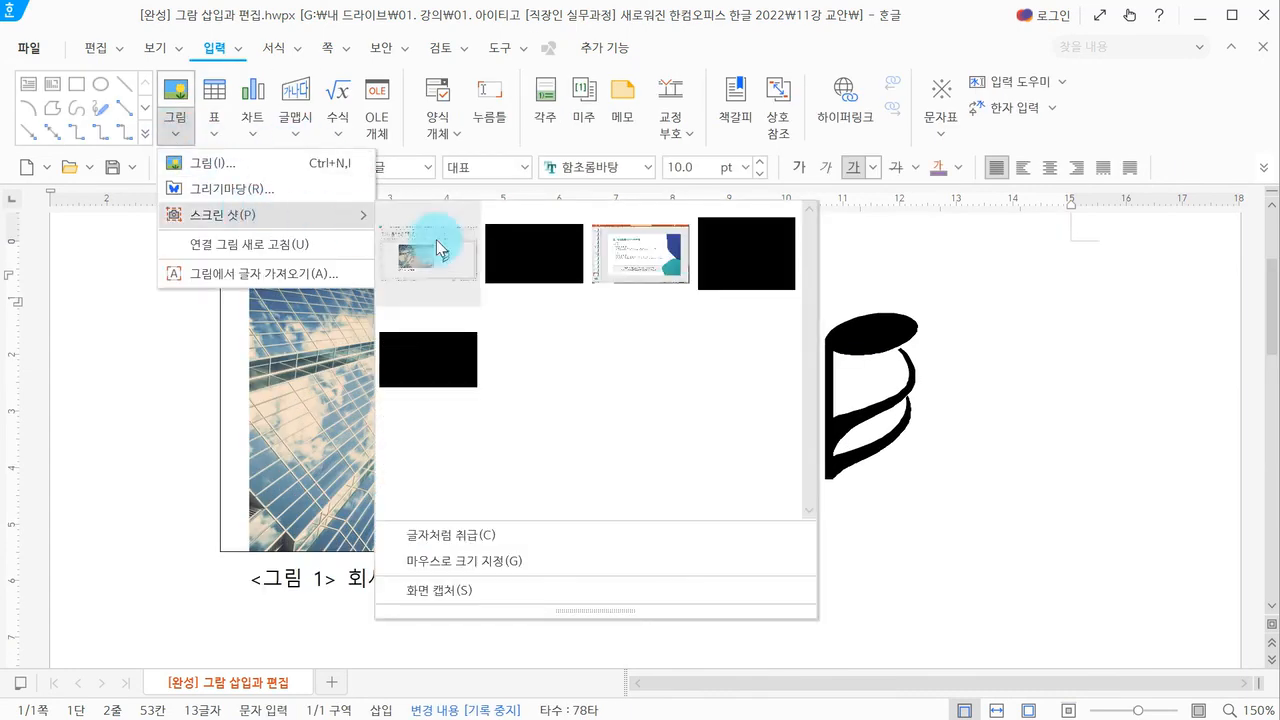
{"action": "left_click", "coordinate": [636, 256]}
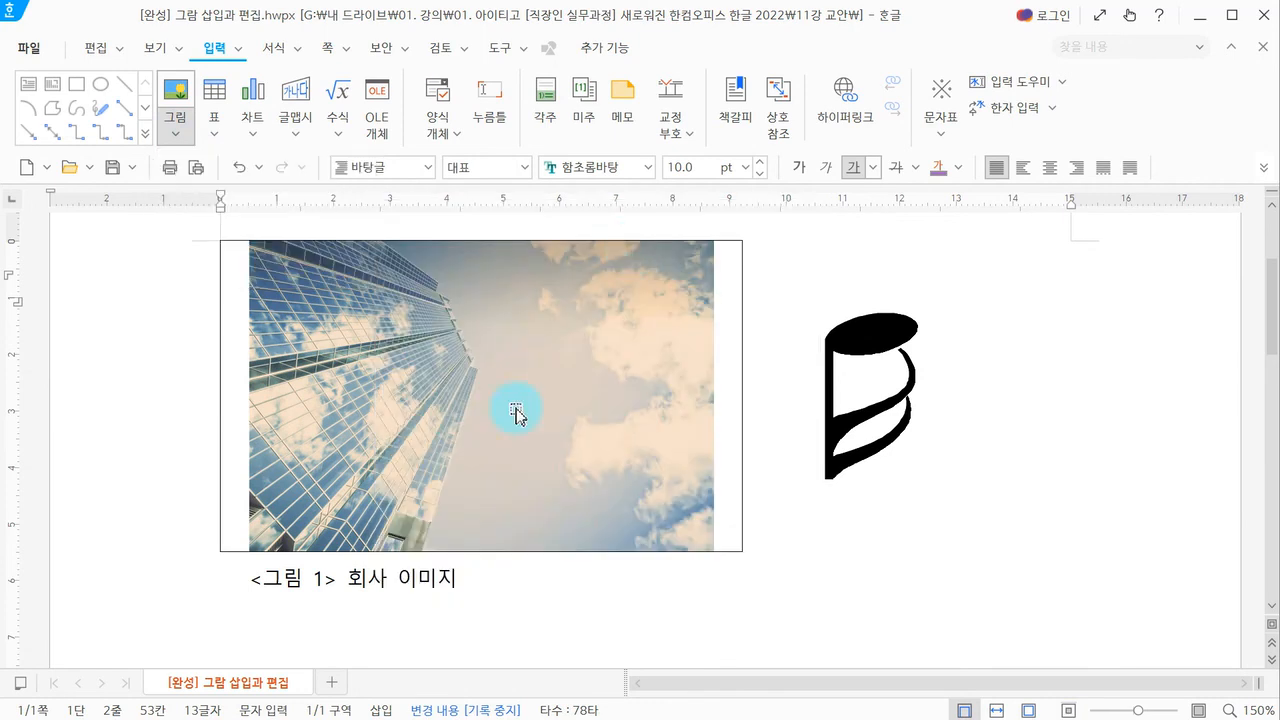
{"action": "scroll", "coordinate": [725, 420], "scroll_direction": "down", "scroll_amount": 3}
{"action": "left_click", "coordinate": [718, 430]}
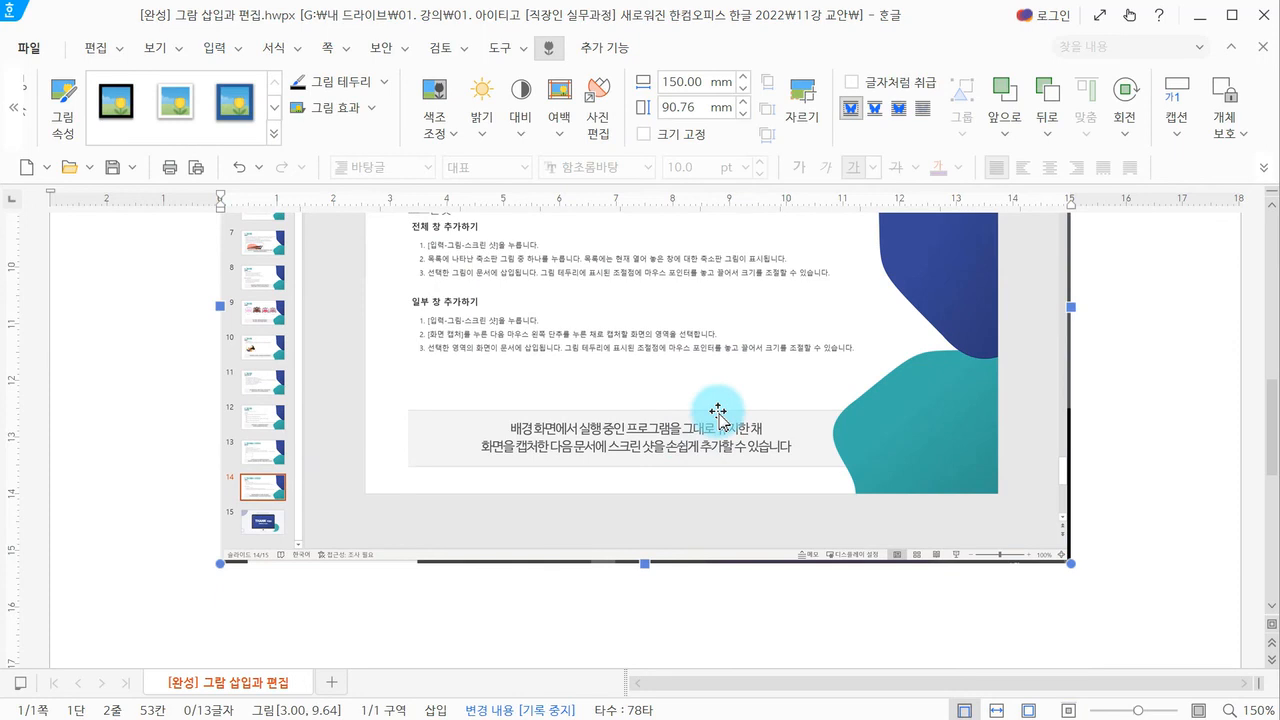
{"action": "key", "text": "Delete"}
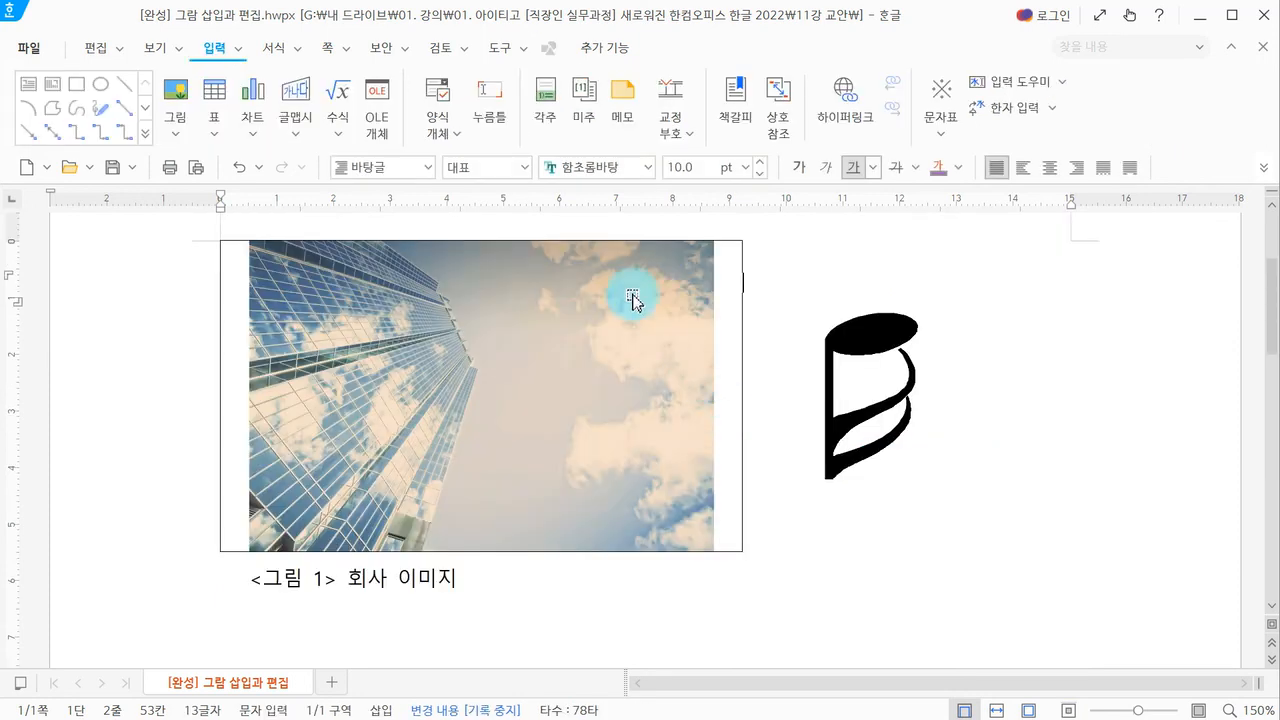
Save the document, and switch to the PowerPoint presentation 11. 그림 삽입과 편집.pptx and back to Hangul
{"action": "left_click", "coordinate": [113, 168]}
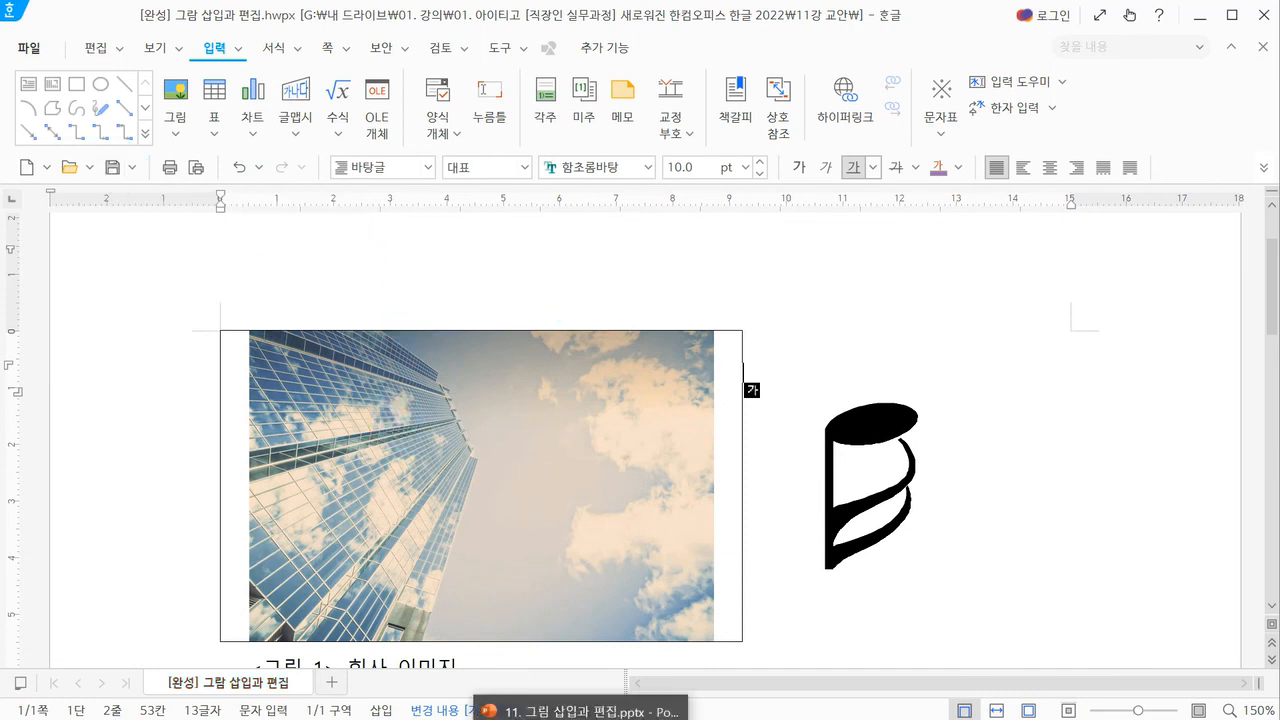
{"action": "left_click", "coordinate": [580, 716]}
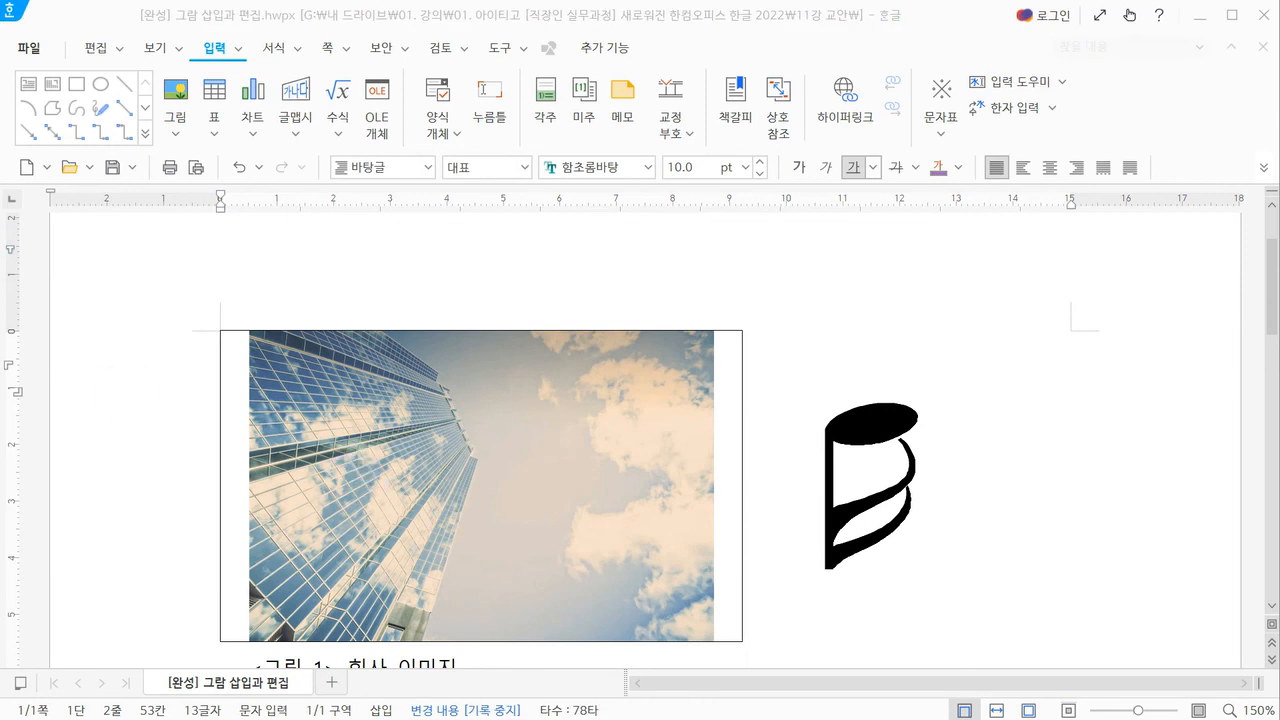
{"action": "left_click", "coordinate": [1199, 20]}
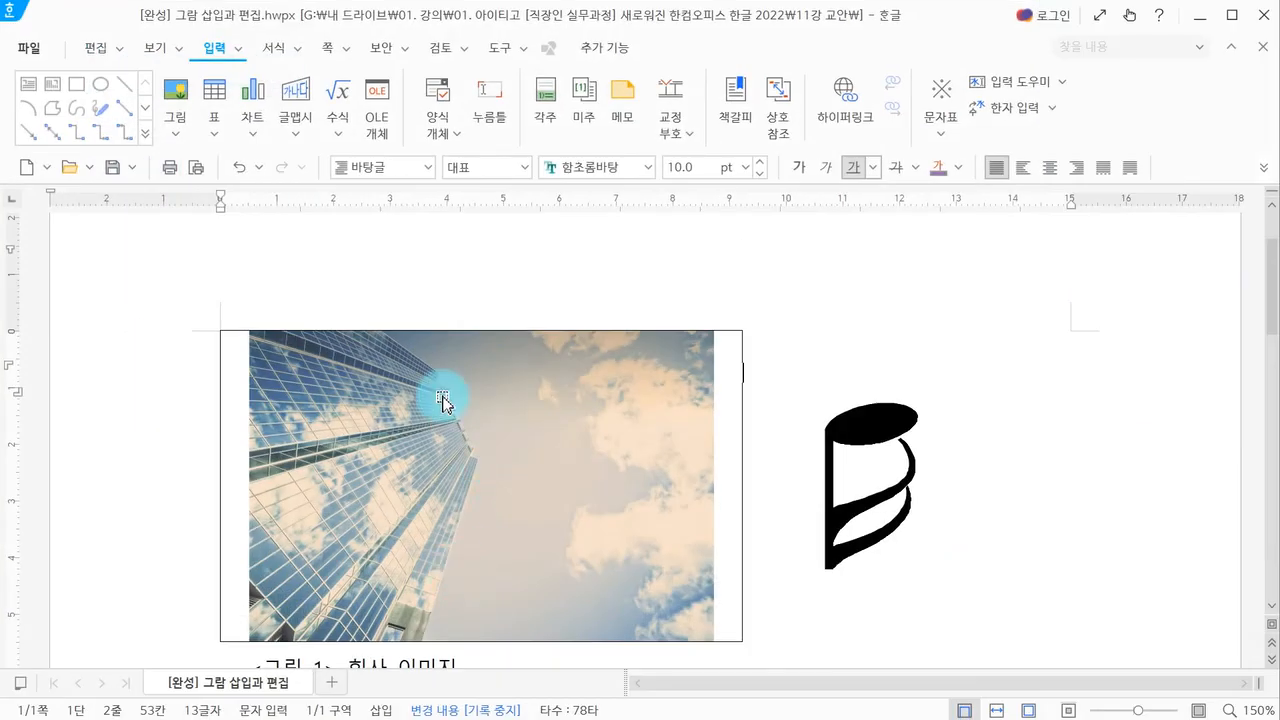
Open the picture insertion dialog (그림 넣기), turn on the 문서에 포함 option, and cancel without inserting a picture
{"action": "left_click", "coordinate": [193, 95]}
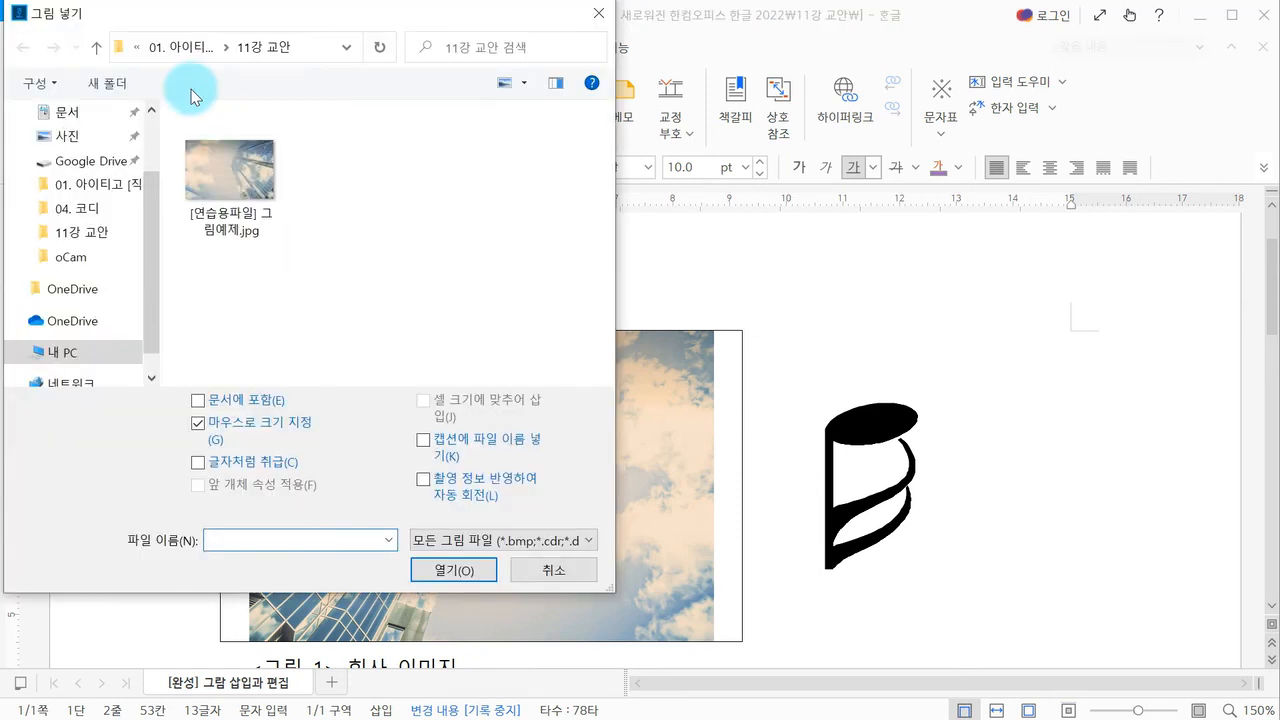
{"action": "left_click", "coordinate": [198, 400]}
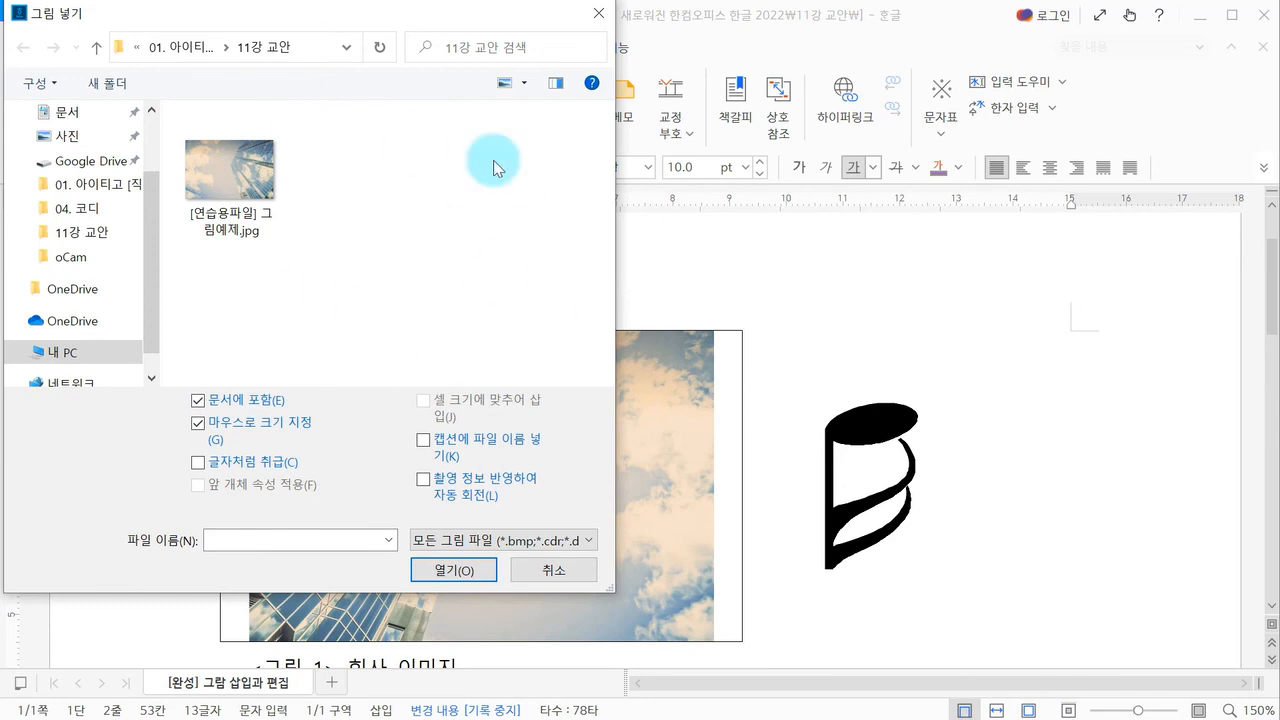
{"action": "left_click", "coordinate": [575, 581]}
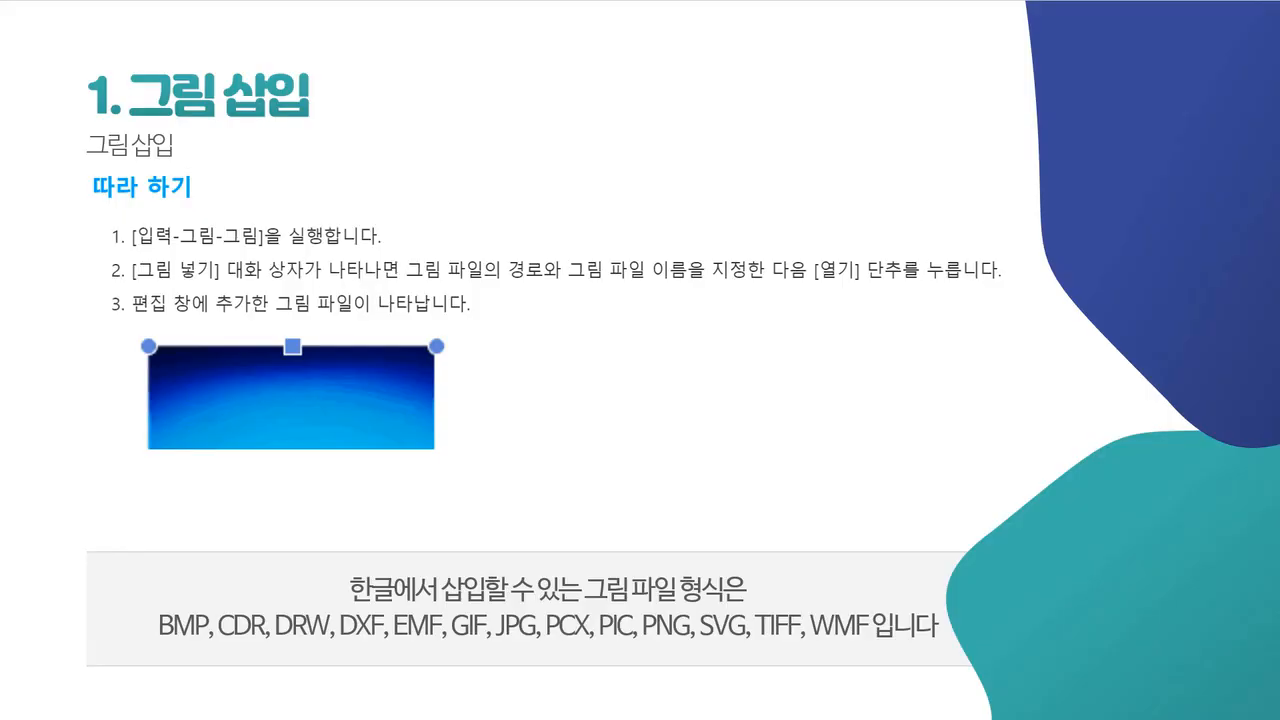
{"action": "scroll", "coordinate": [516, 295], "scroll_direction": "down", "scroll_amount": 1}
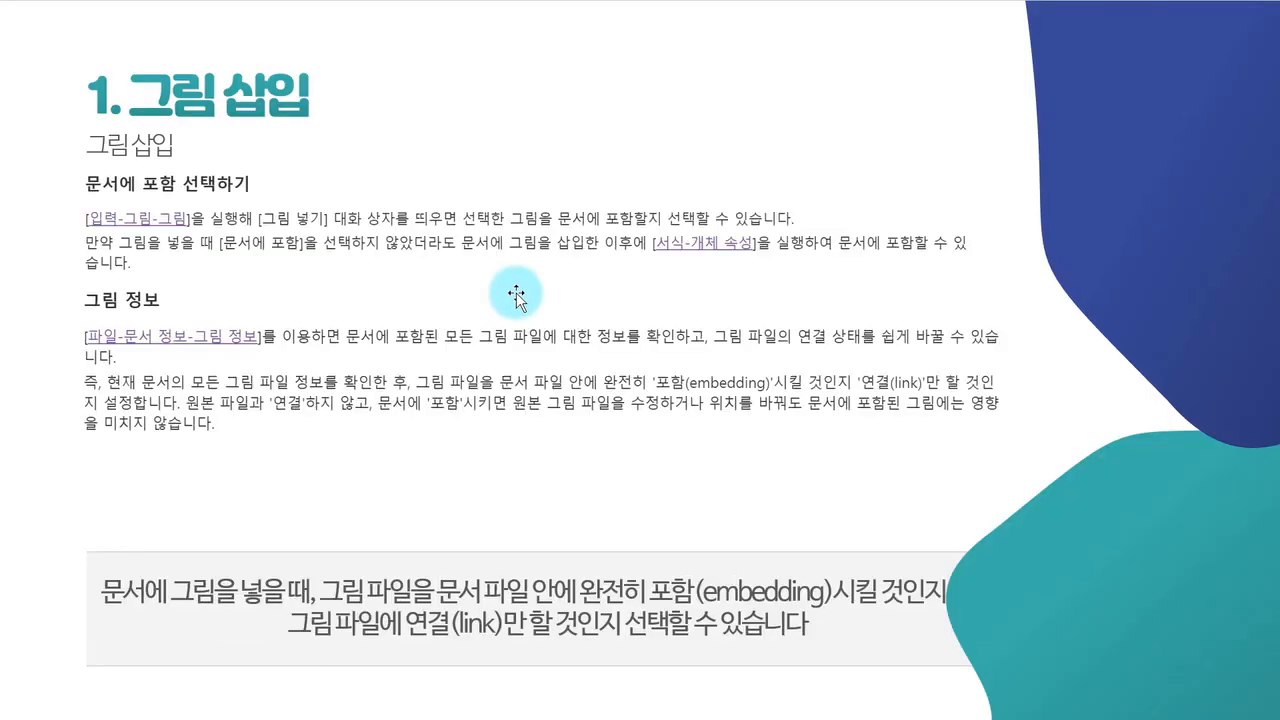